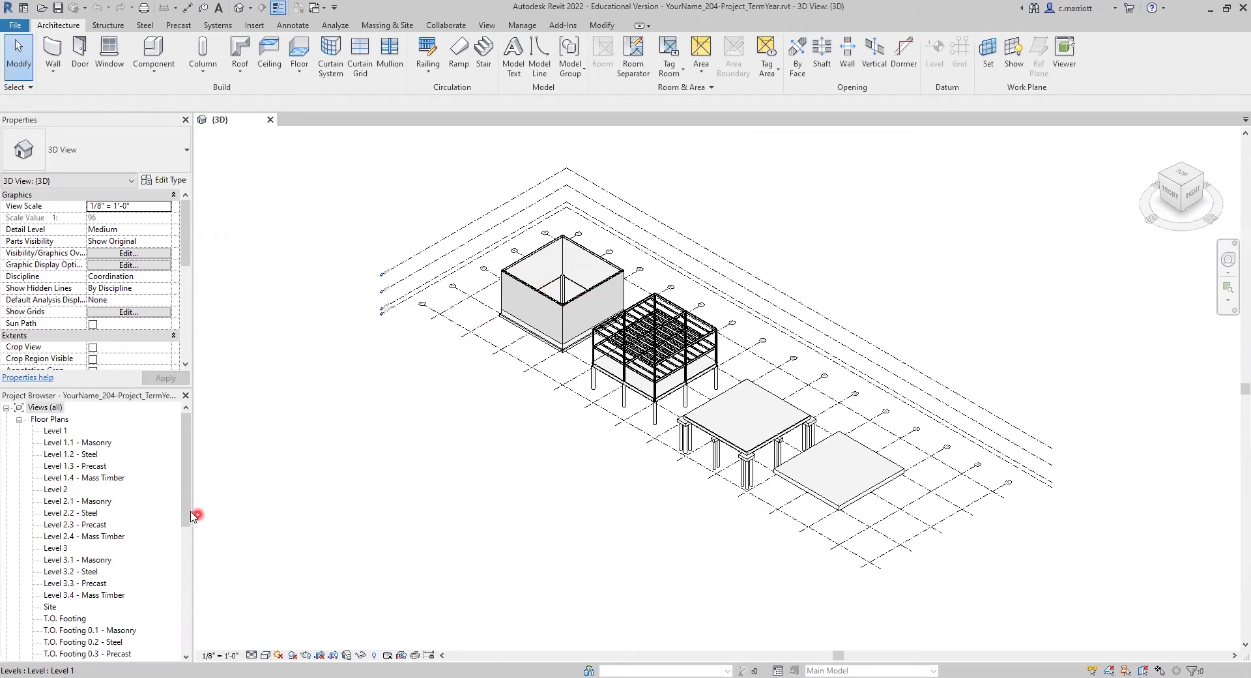
- Open the Section 1 building section view
left_click_drag(185, 512, 87, 574)
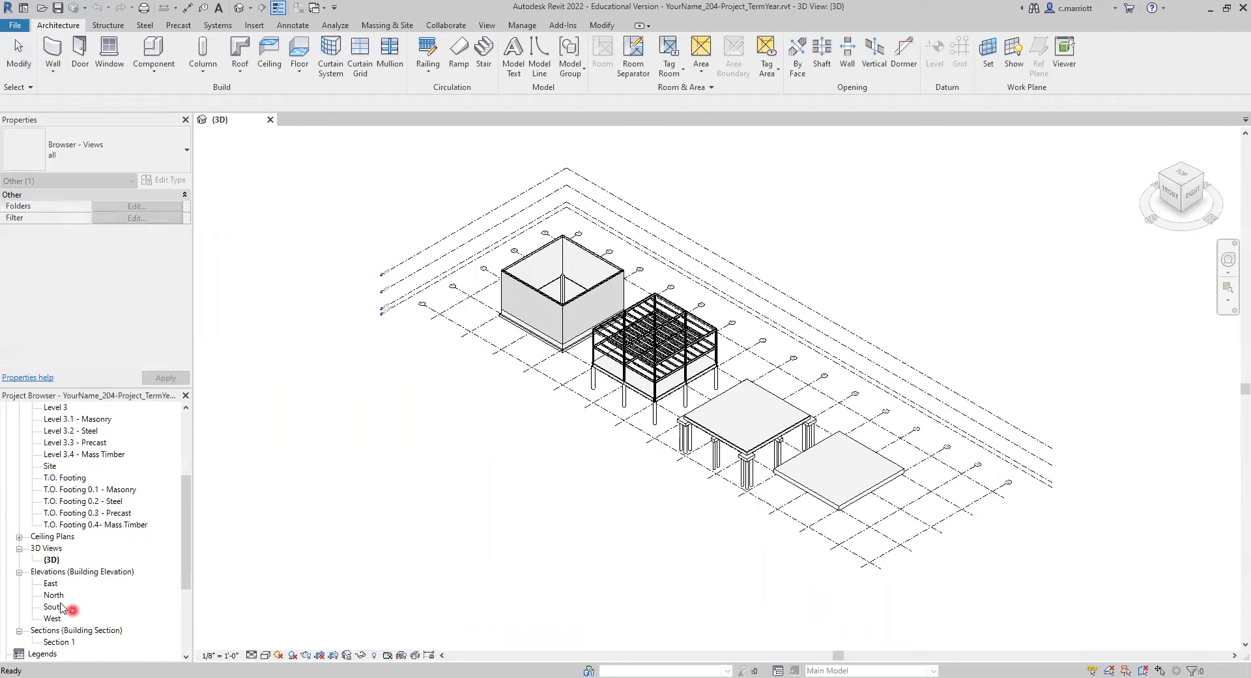
scroll(65, 622, "down", 1)
double_click(59, 629)
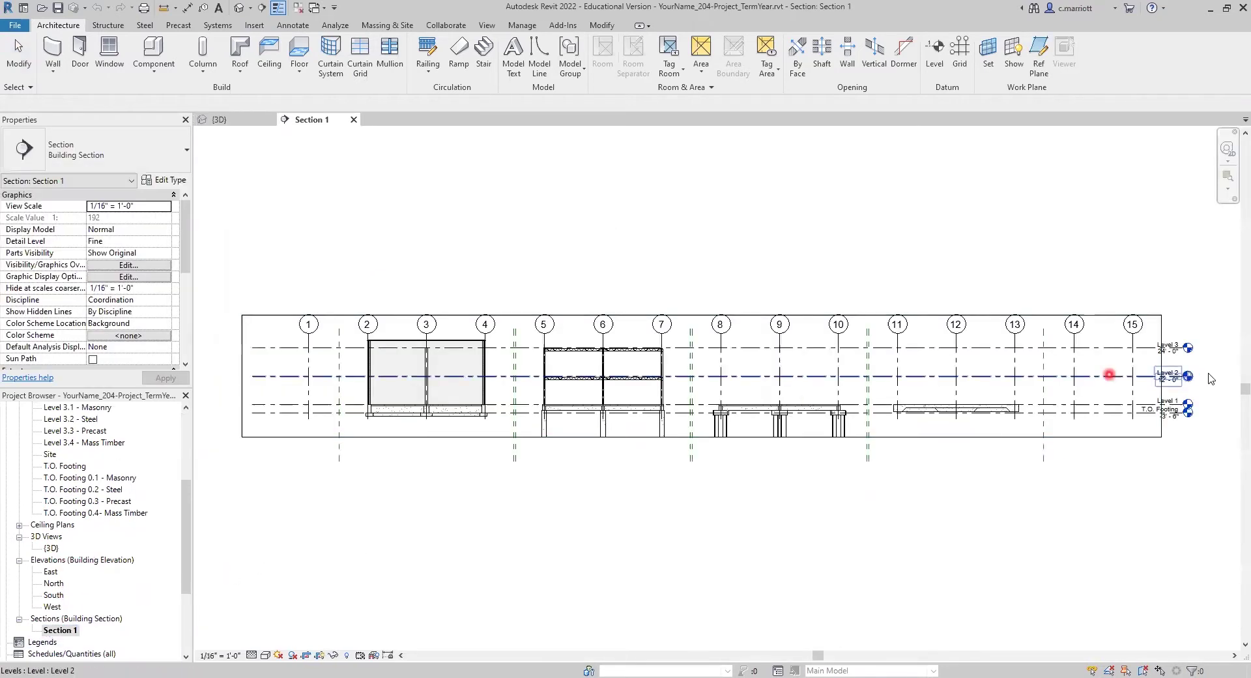
- Examine the level lines and the precast, steel and masonry structures along the section, ending at the masonry building between grids 2 and 4
scroll(1209, 377, "up", 1)
scroll(1152, 378, "up", 1)
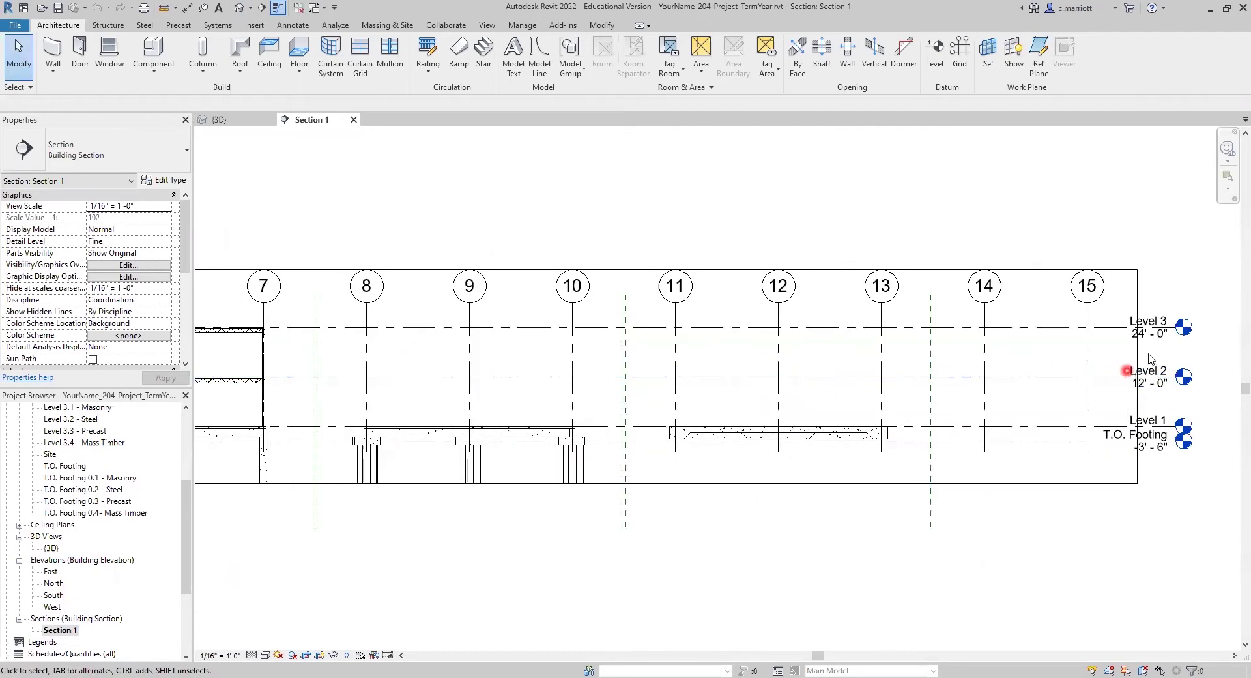
middle_click_drag(294, 540, 525, 551)
middle_click_drag(600, 559, 608, 559)
middle_click_drag(423, 557, 544, 574)
middle_click_drag(378, 530, 422, 561)
scroll(521, 438, "up", 2)
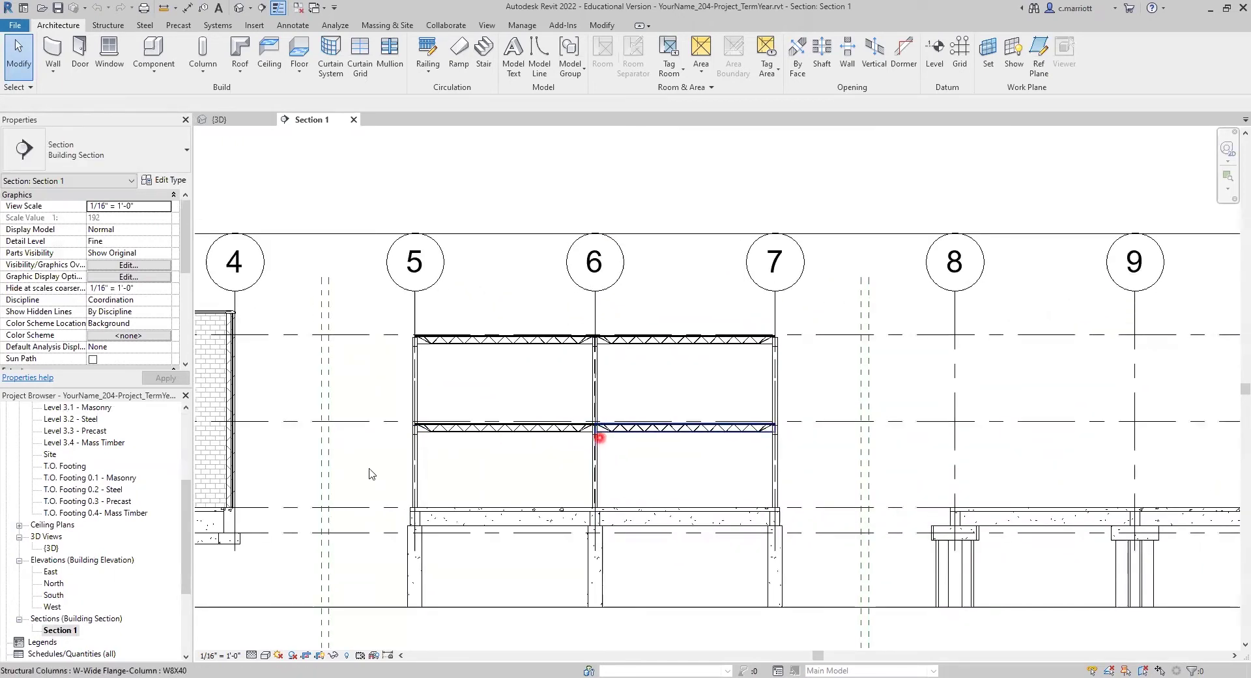
middle_click_drag(596, 405, 1044, 420)
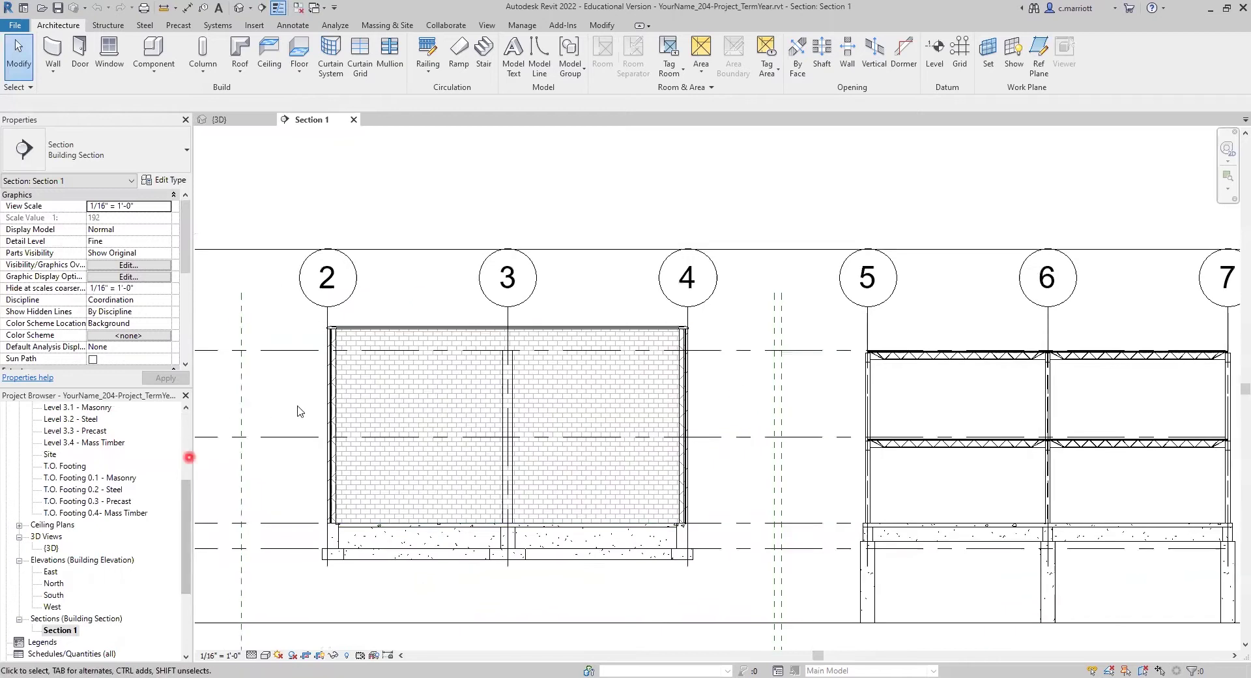
middle_click_drag(313, 427, 318, 446)
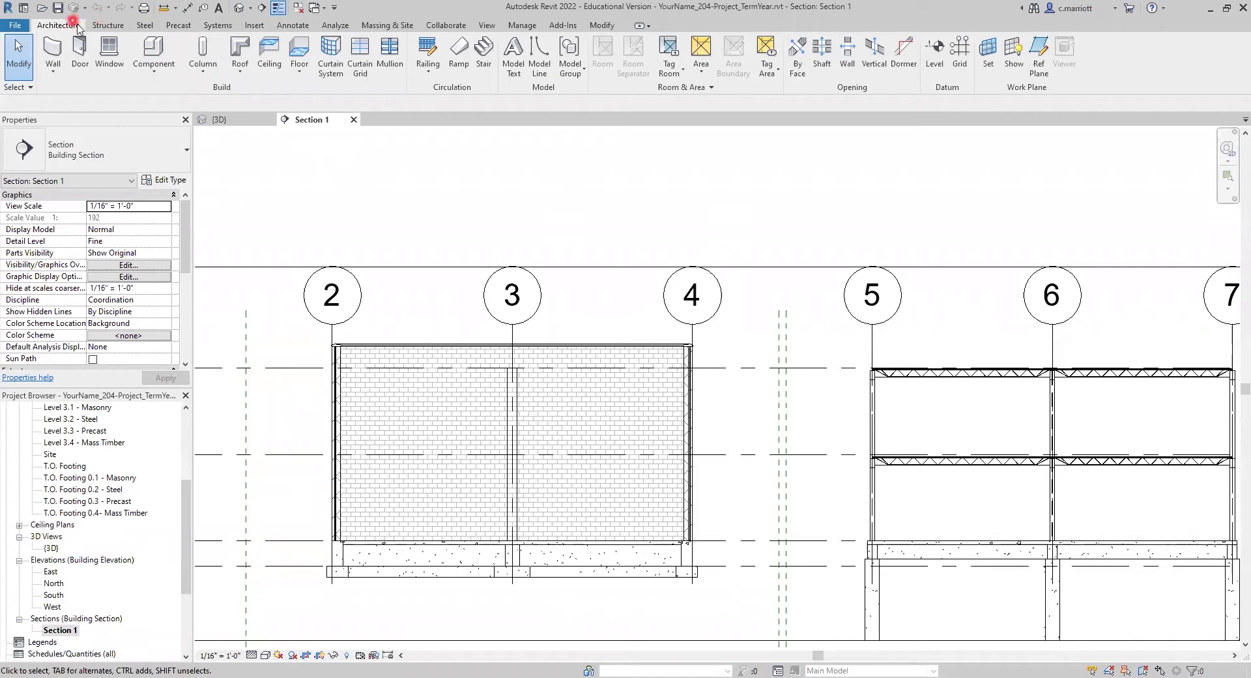
- Load the Pan Joist family from the Structural Framing/Concrete category of the Autodesk family library
left_click(254, 25)
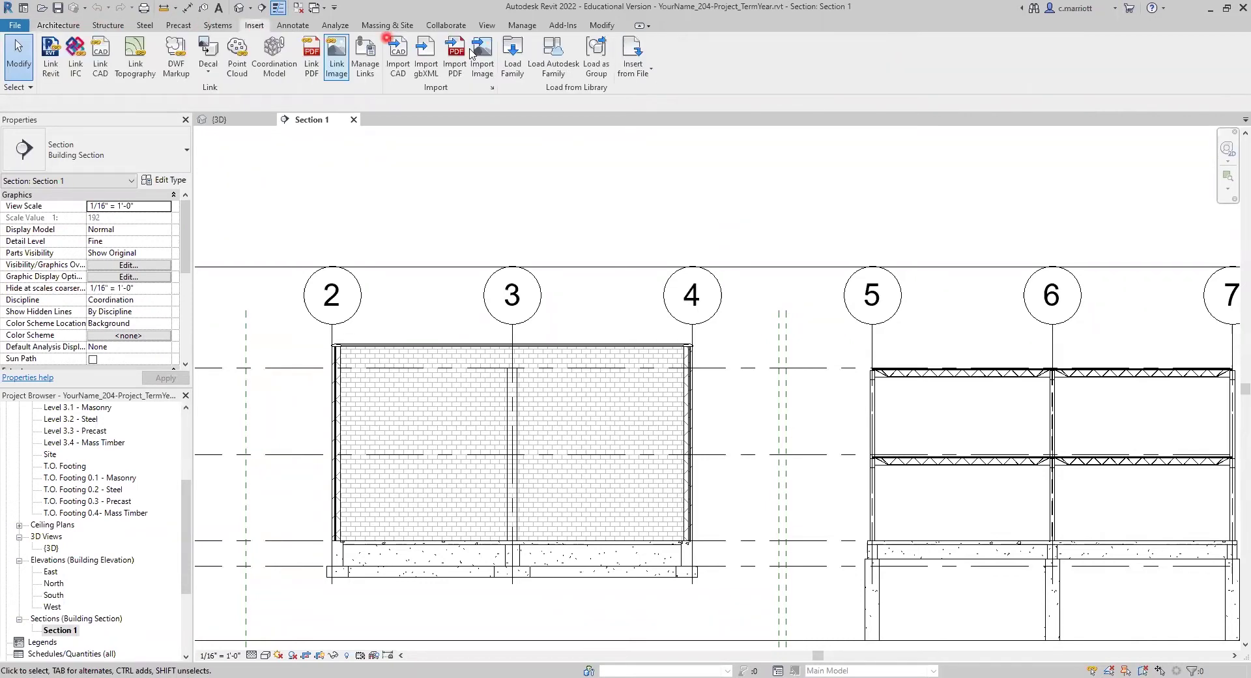
left_click(548, 67)
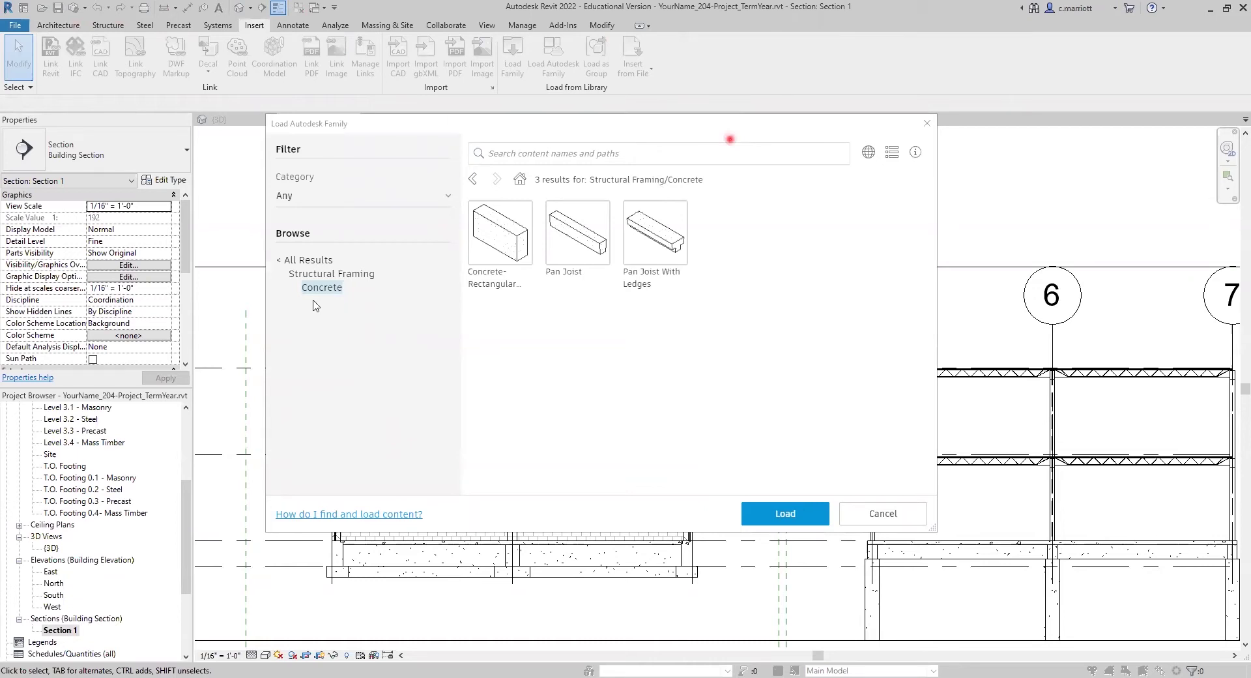
left_click(290, 260)
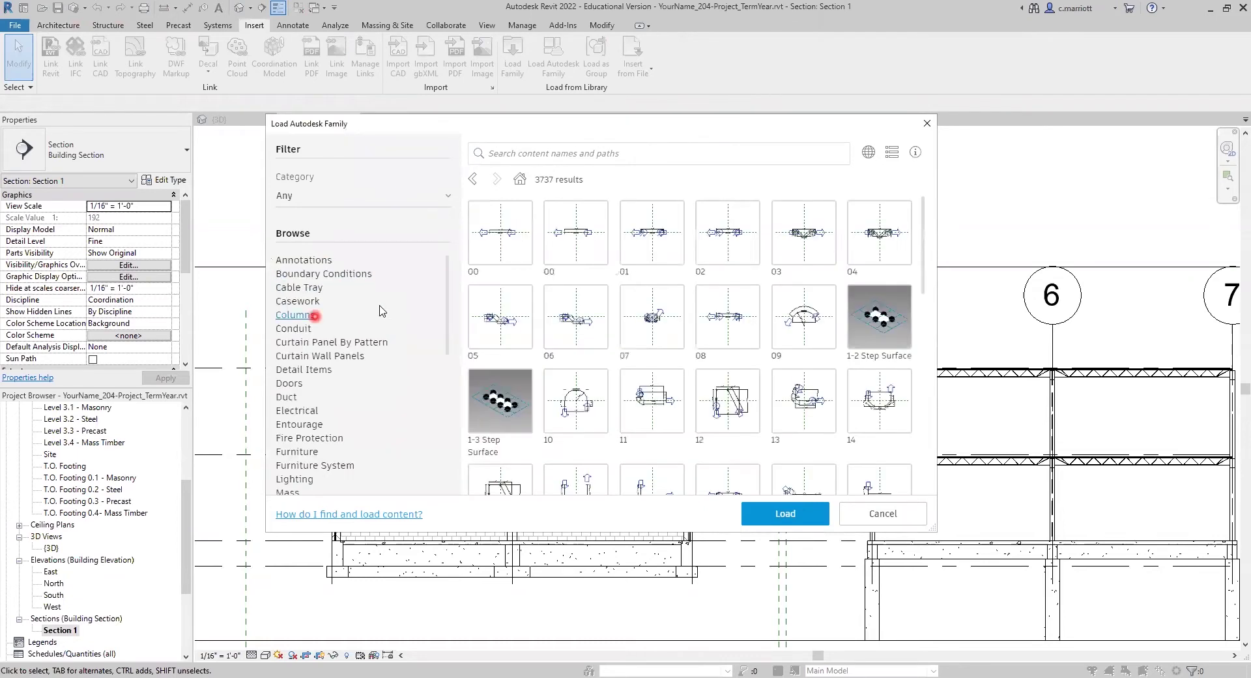
scroll(304, 449, "down", 5)
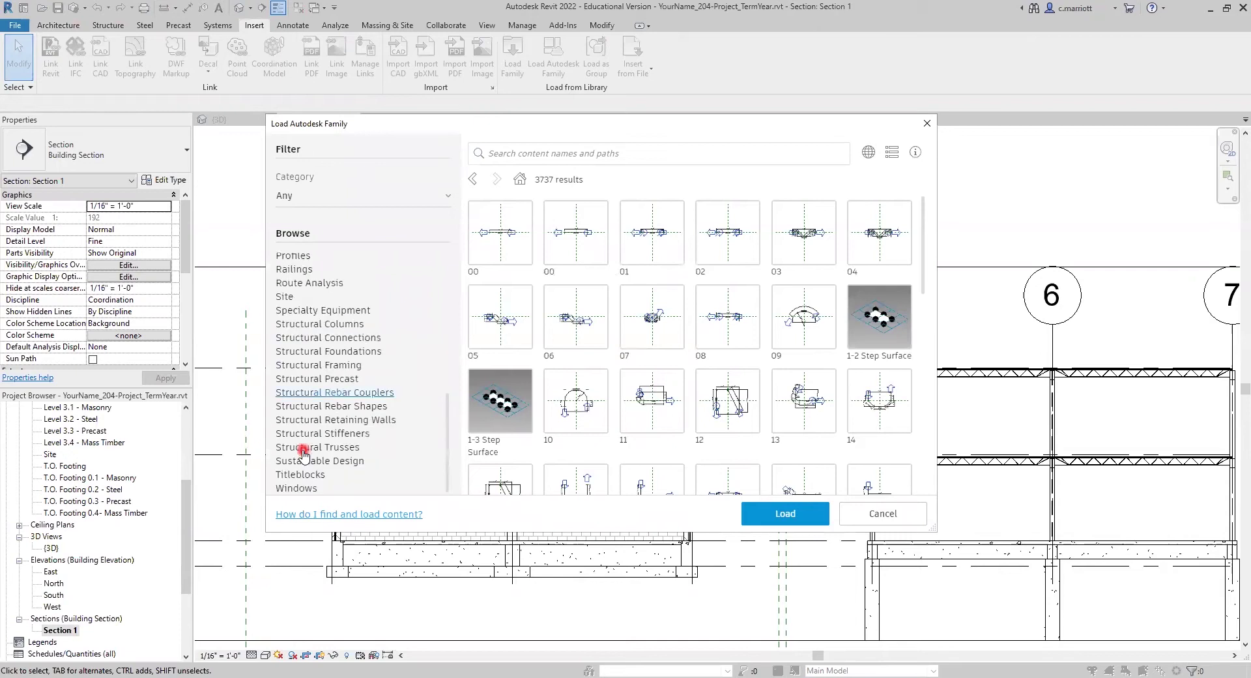
left_click(309, 366)
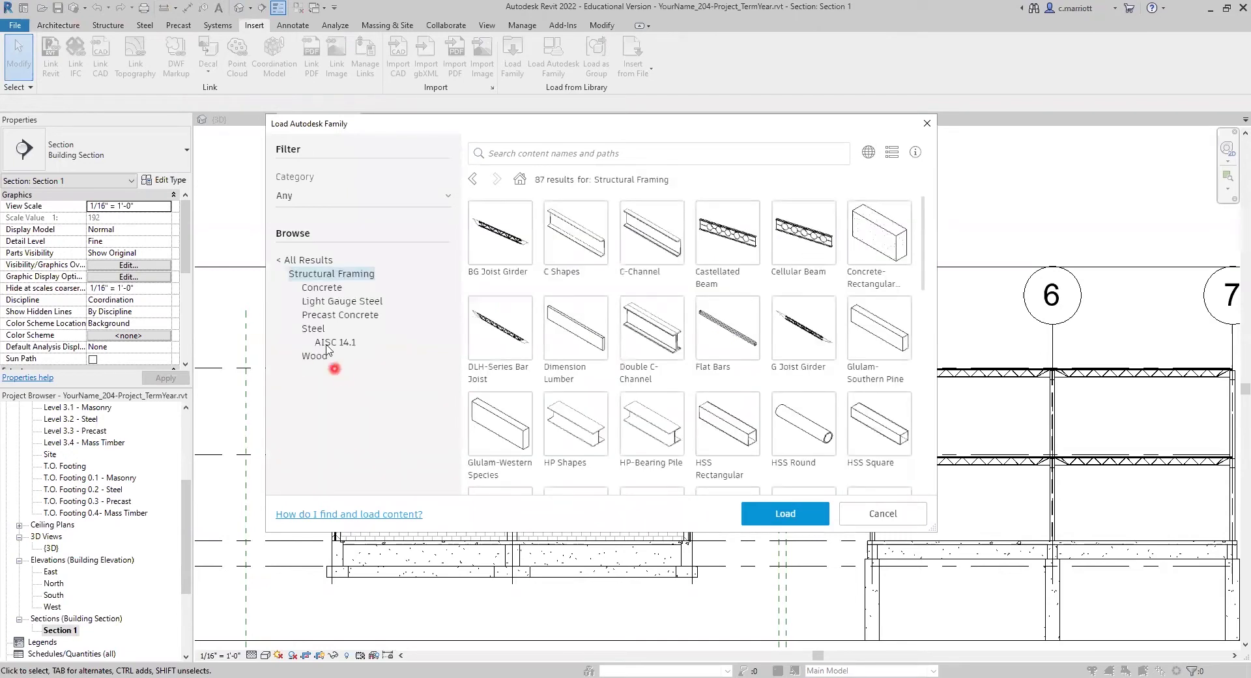
left_click(316, 288)
left_click(559, 264)
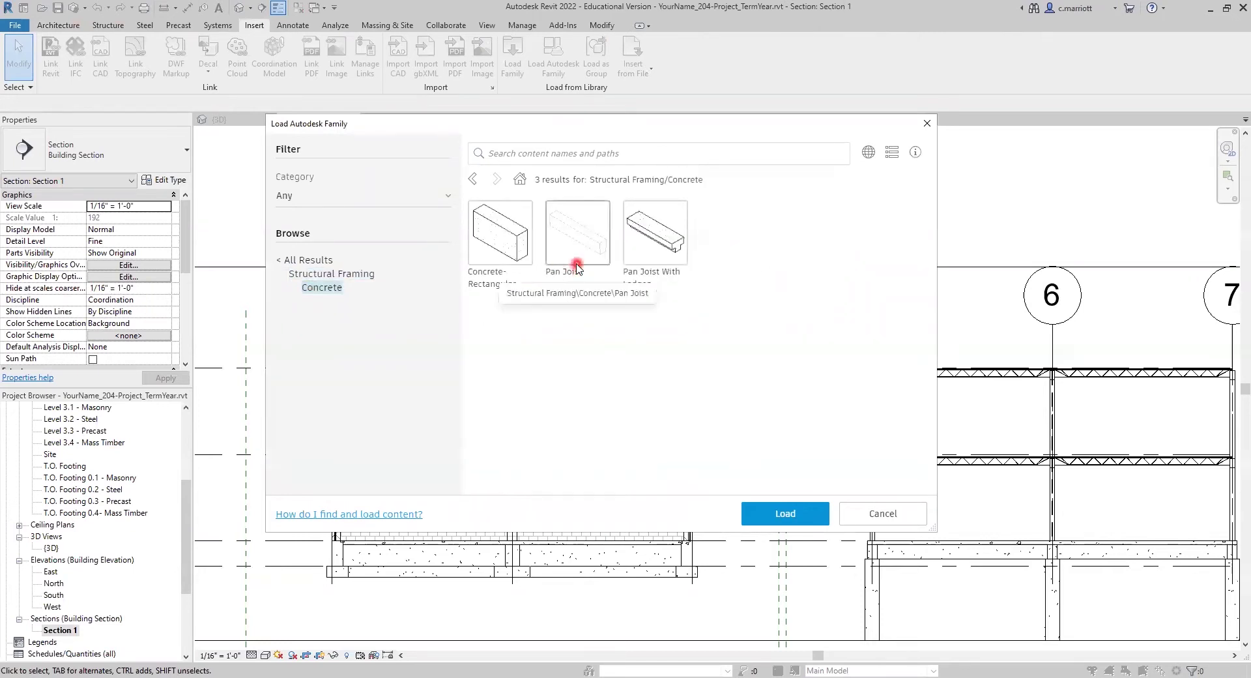
left_click(573, 236)
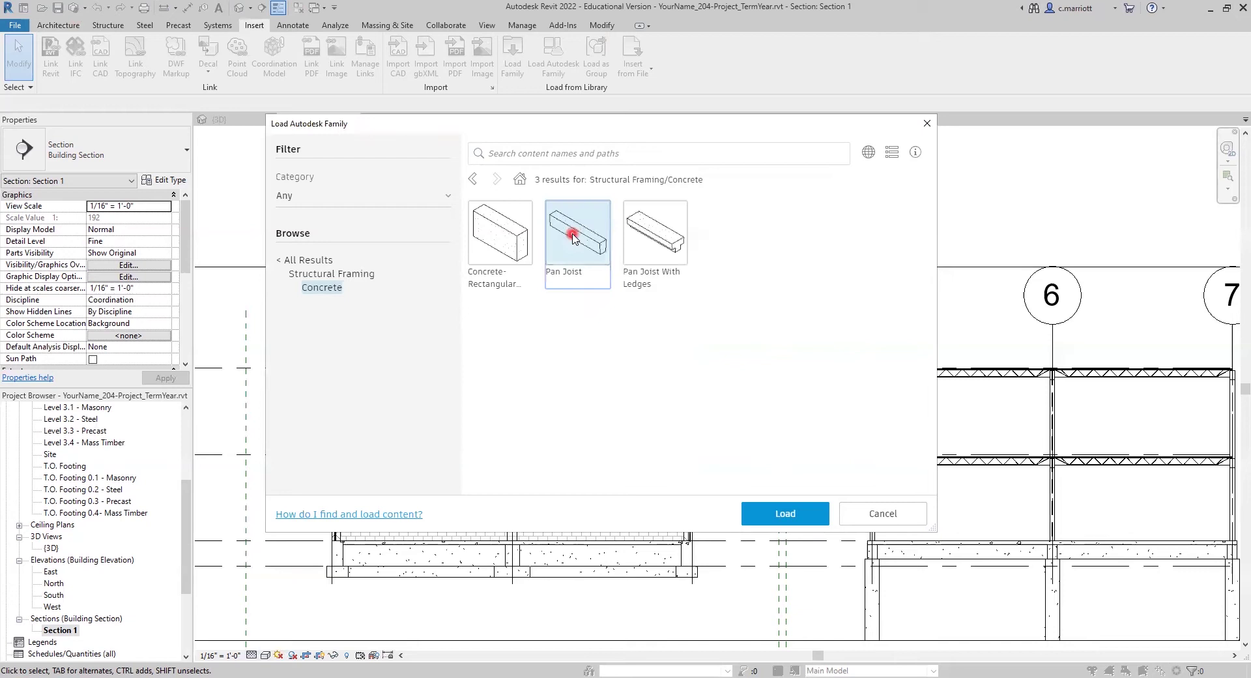
left_click(787, 514)
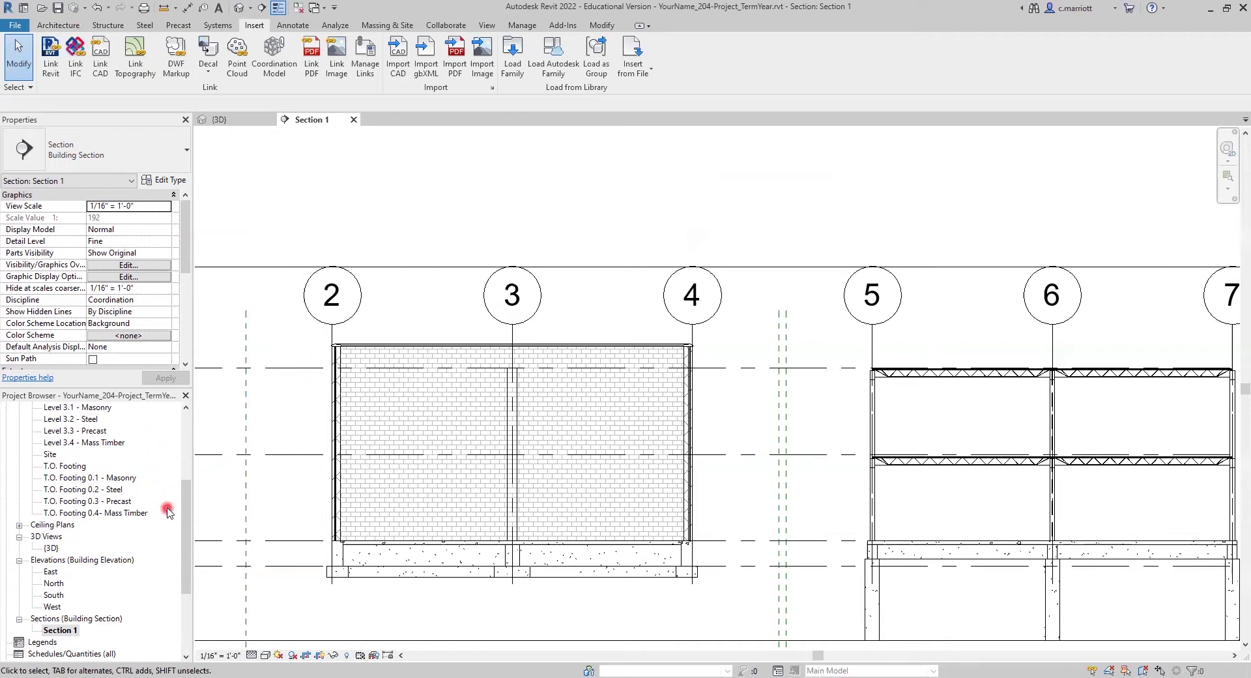
- Open the Level 3 floor plan at the masonry building
scroll(182, 485, "up", 5)
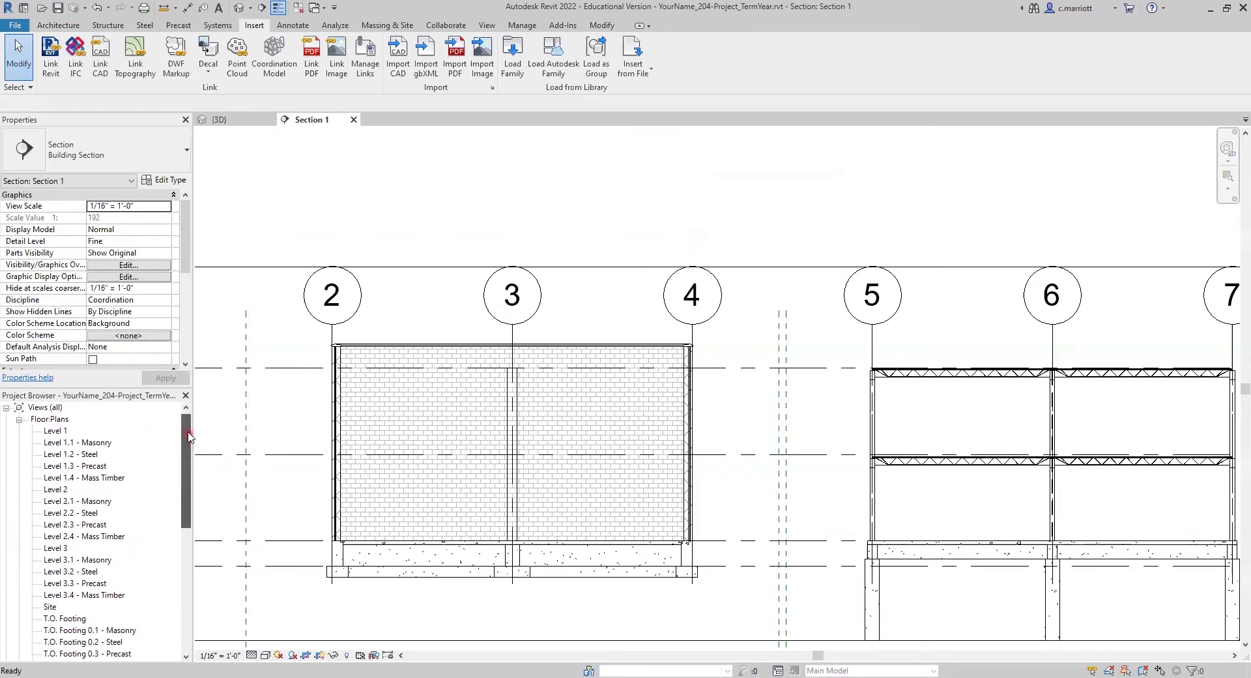
double_click(52, 549)
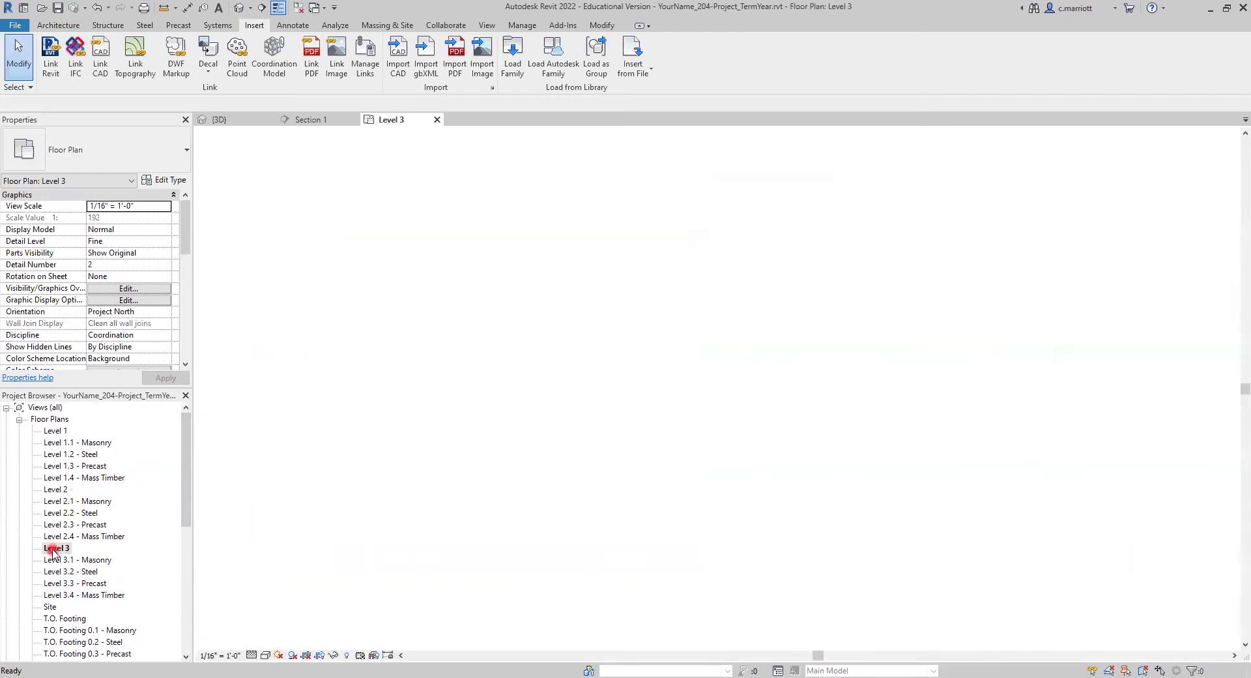
scroll(413, 416, "up", 4)
scroll(354, 260, "up", 4)
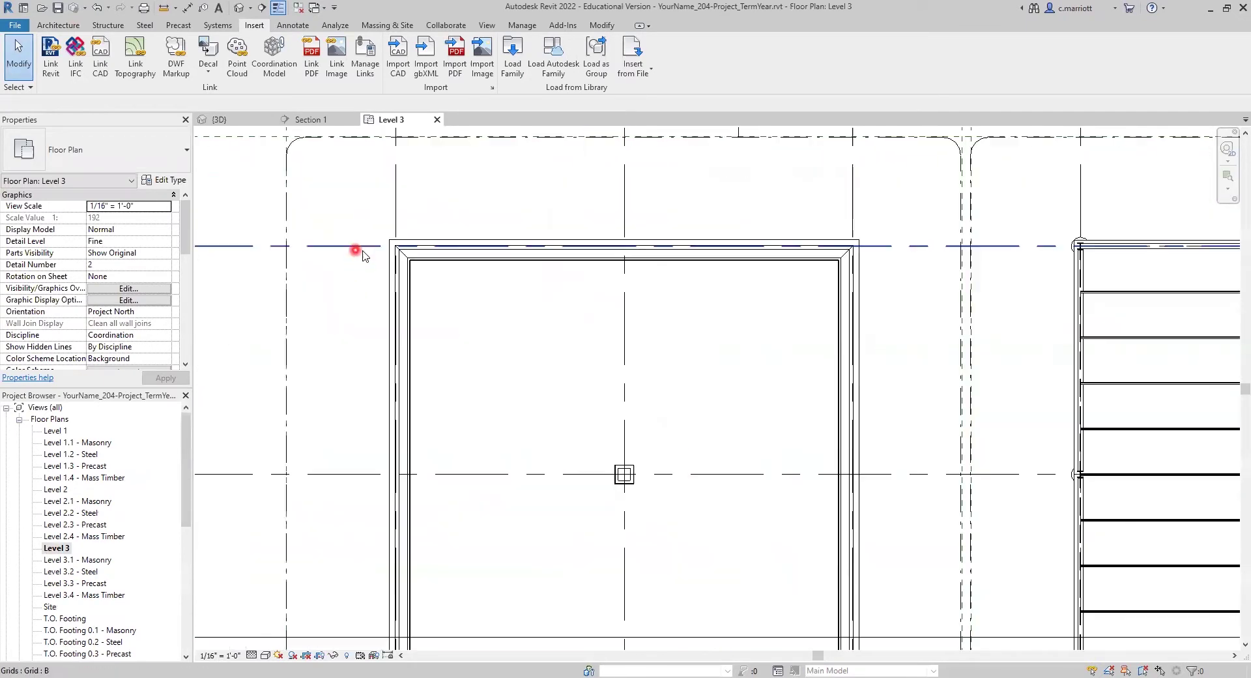
middle_click_drag(352, 203, 324, 181)
middle_click_drag(312, 422, 322, 385)
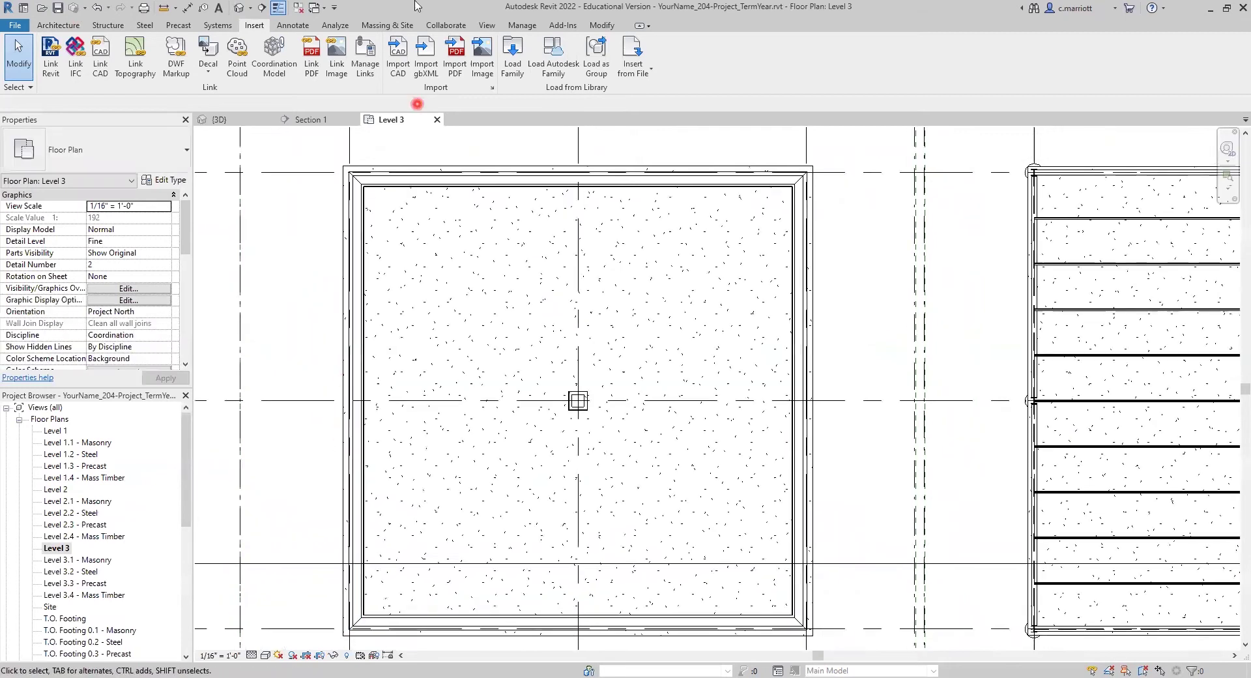
- Start a structural beam system on Level 3 in sketch mode
left_click(62, 26)
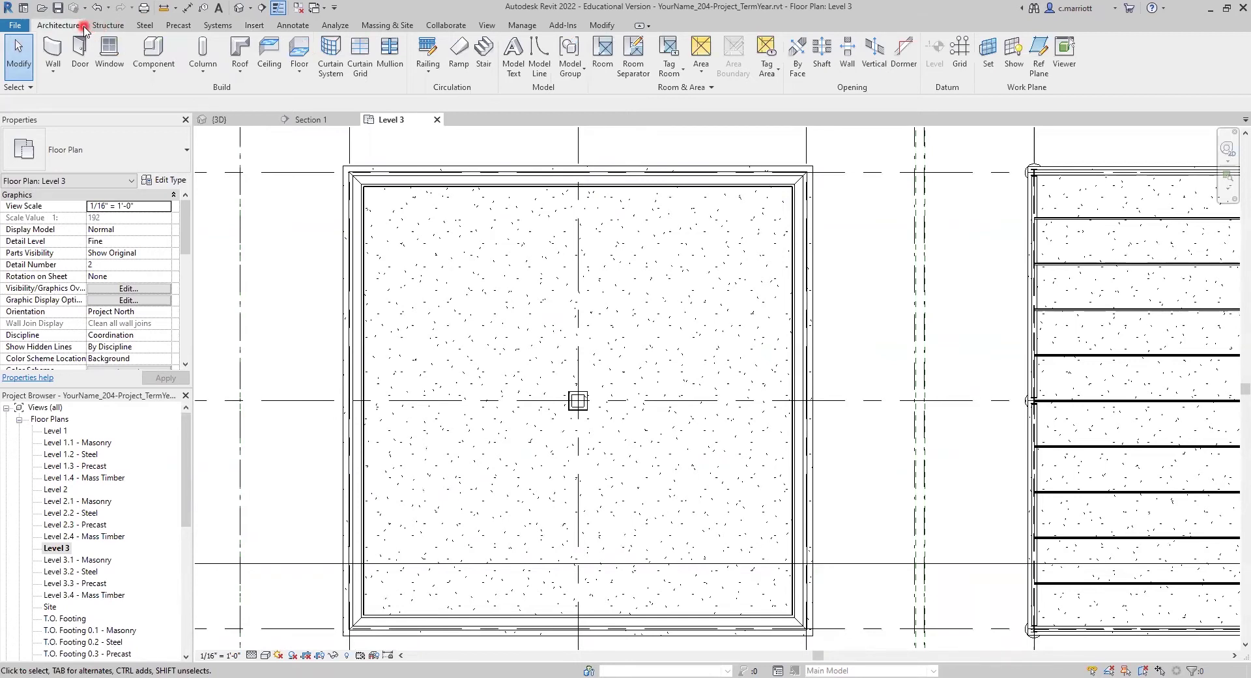
left_click(105, 26)
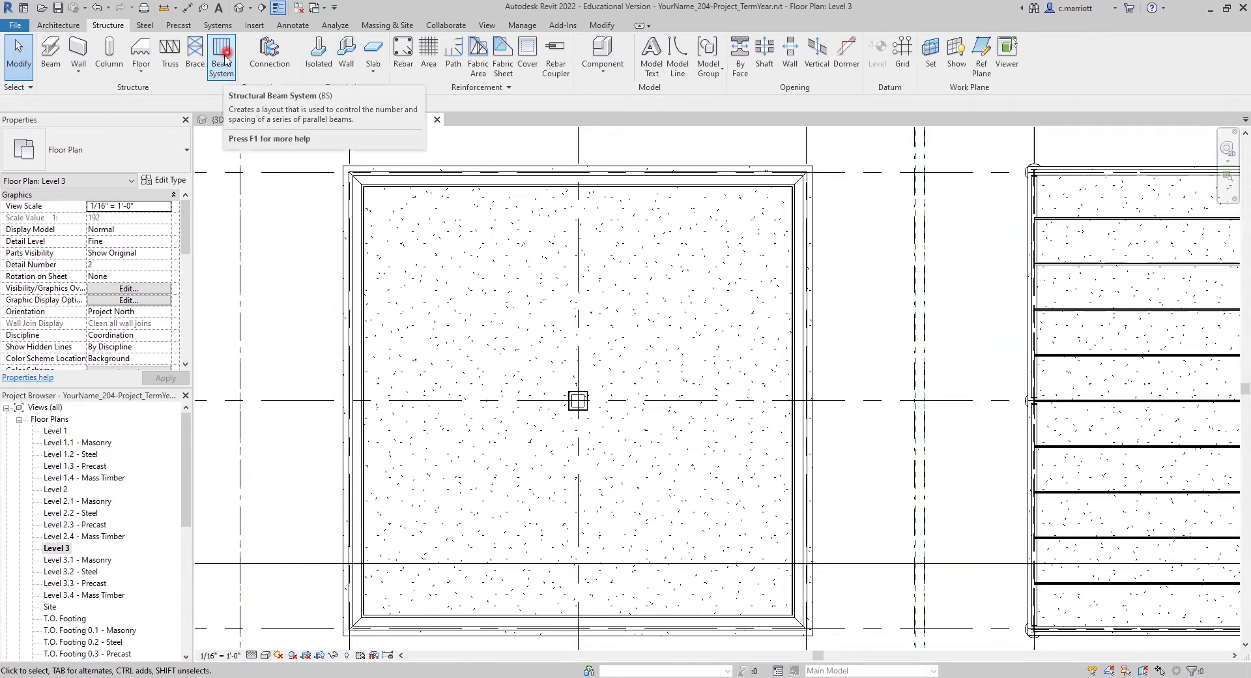
left_click(236, 85)
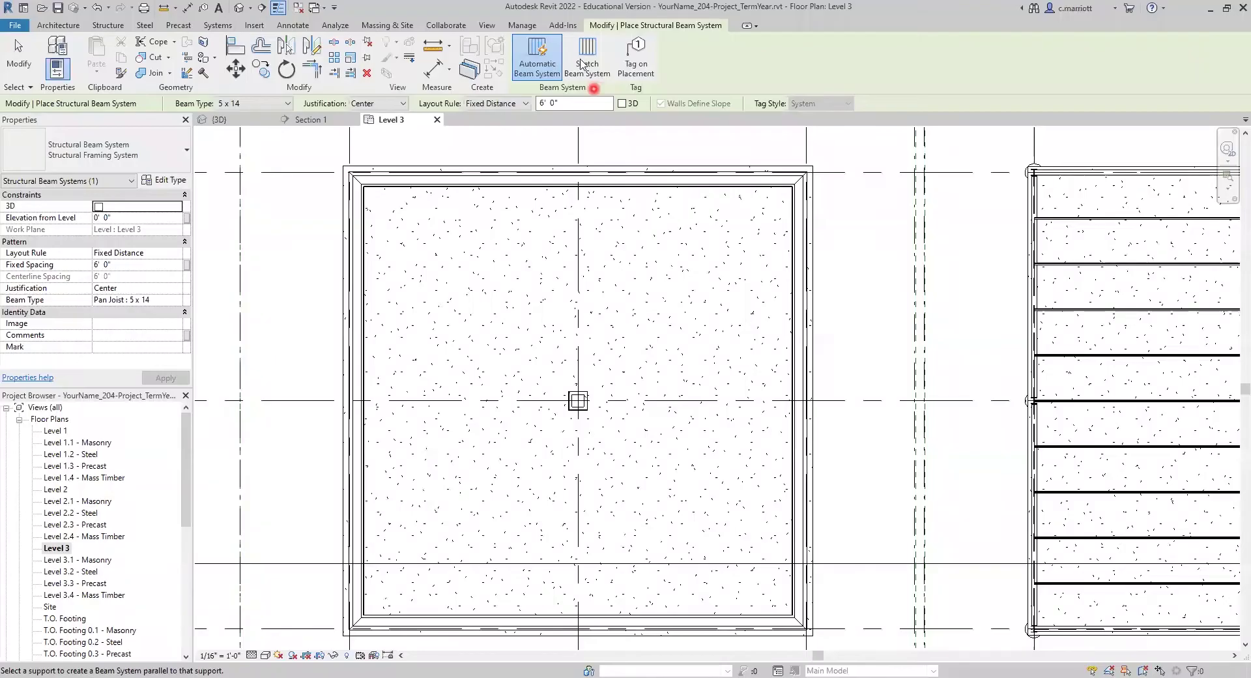
left_click(587, 71)
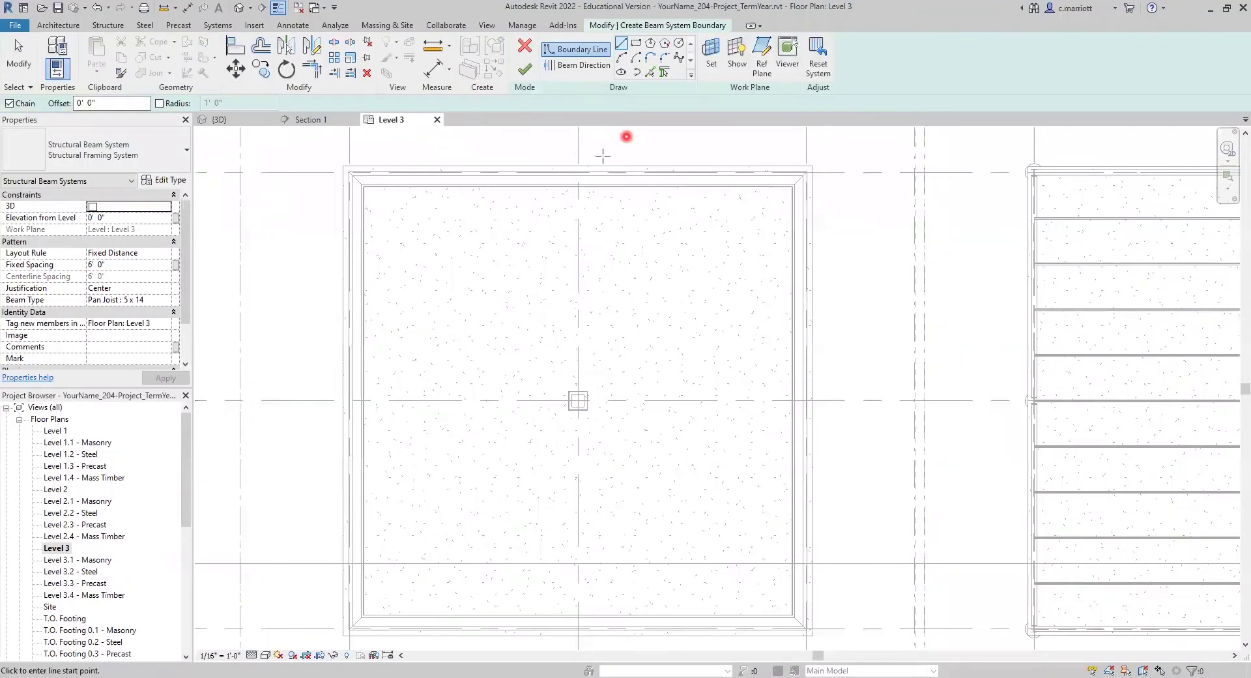
- Sketch a rectangular beam system boundary along the masonry building's walls, snapping to two diagonally opposite inner wall corners
left_click(635, 45)
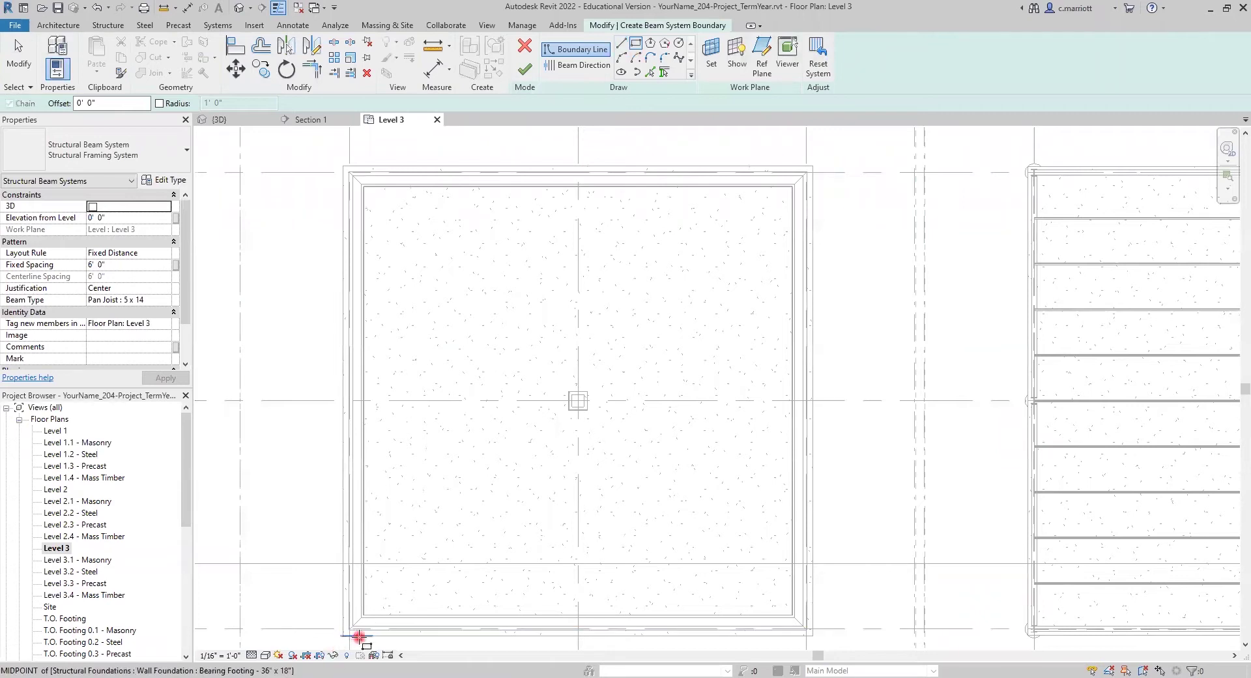
scroll(360, 635, "up", 3)
scroll(370, 603, "up", 2)
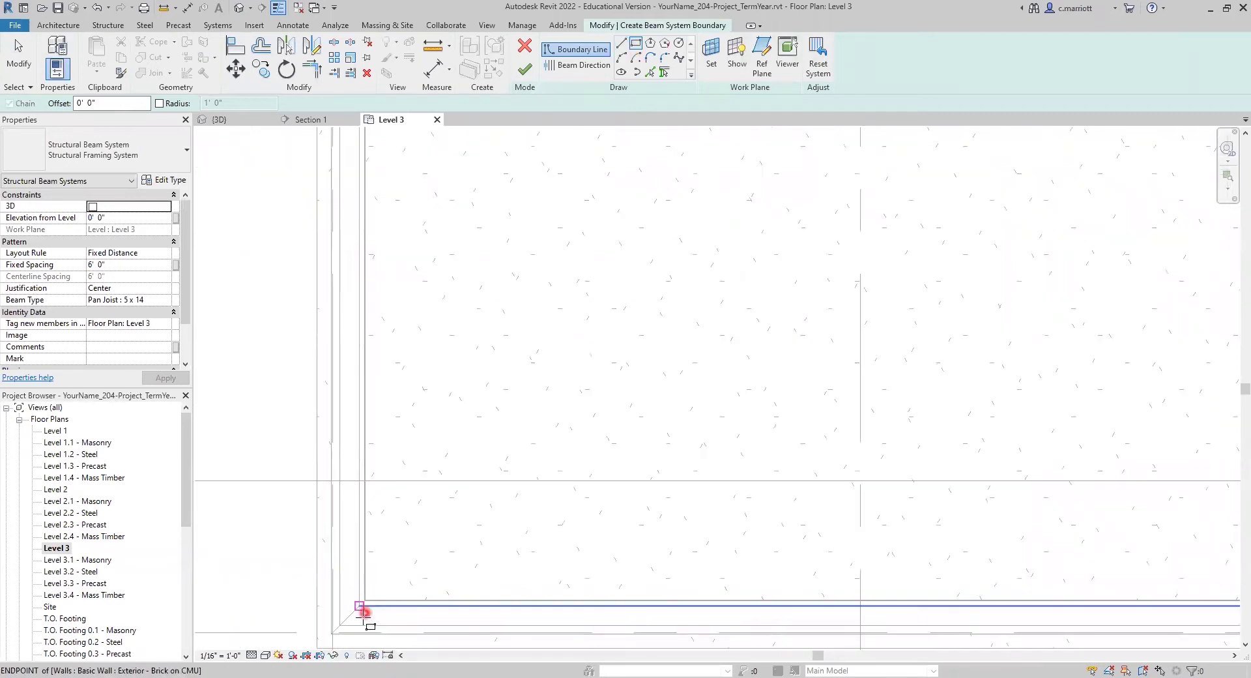
left_click(360, 608)
scroll(423, 498, "down", 3)
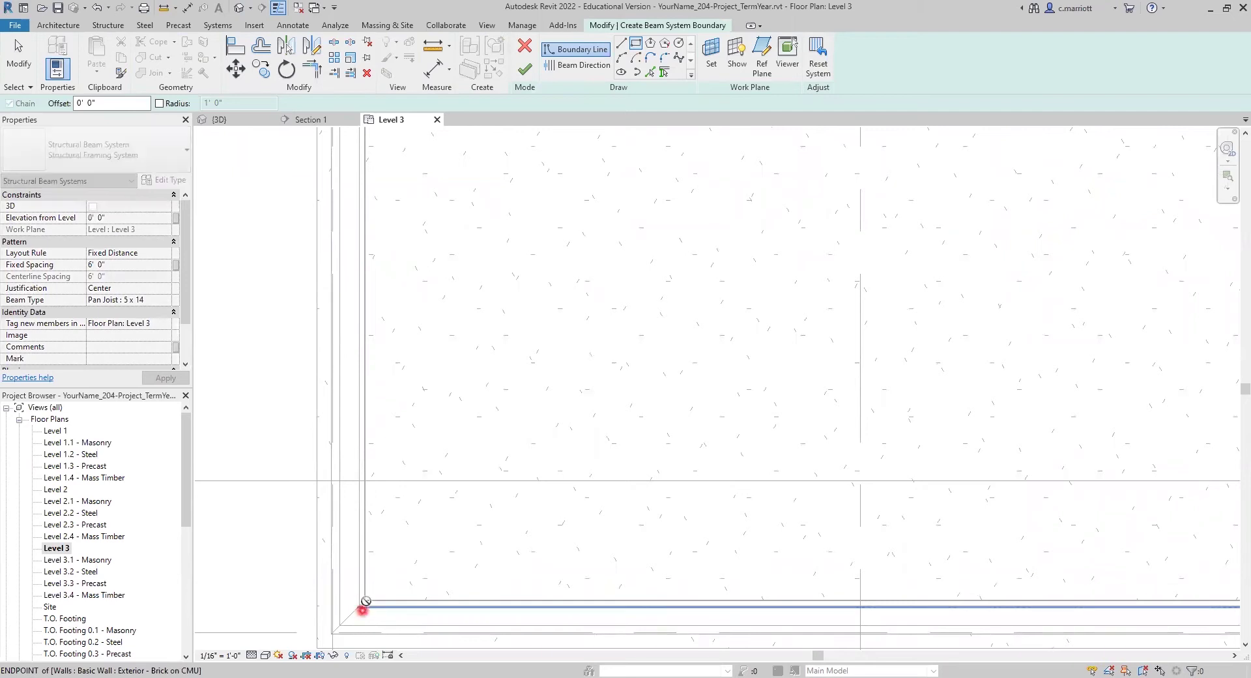
scroll(551, 365, "down", 2)
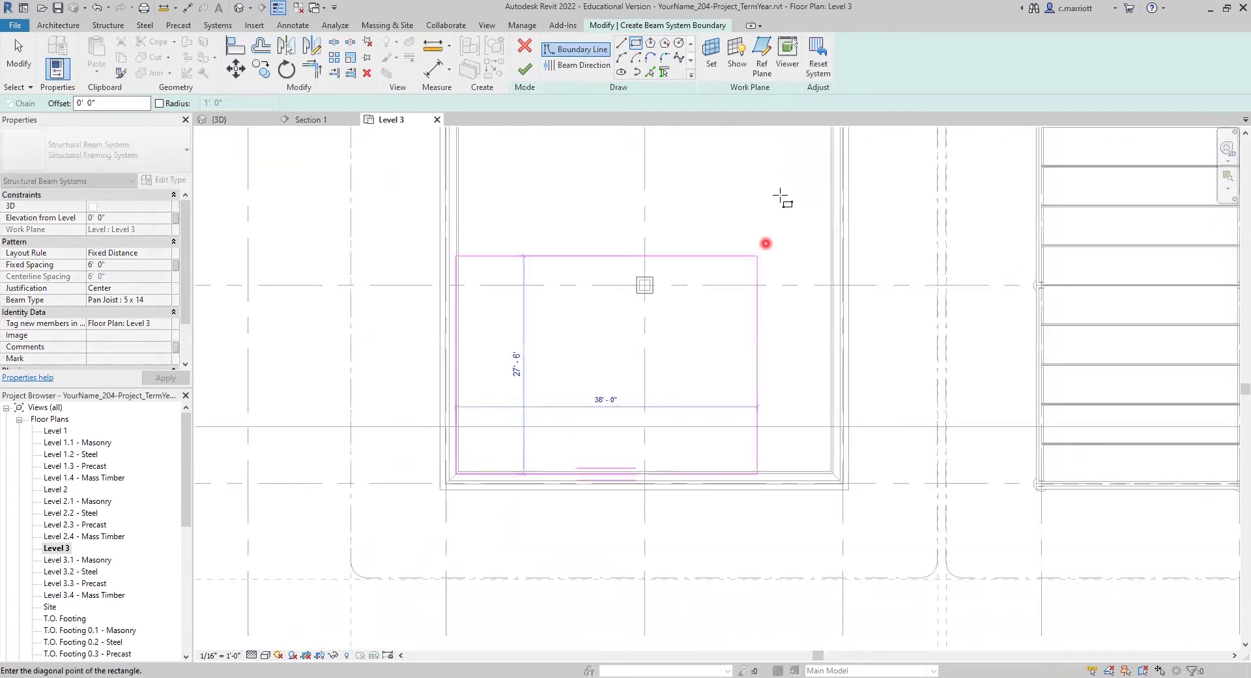
middle_click_drag(769, 182, 574, 375)
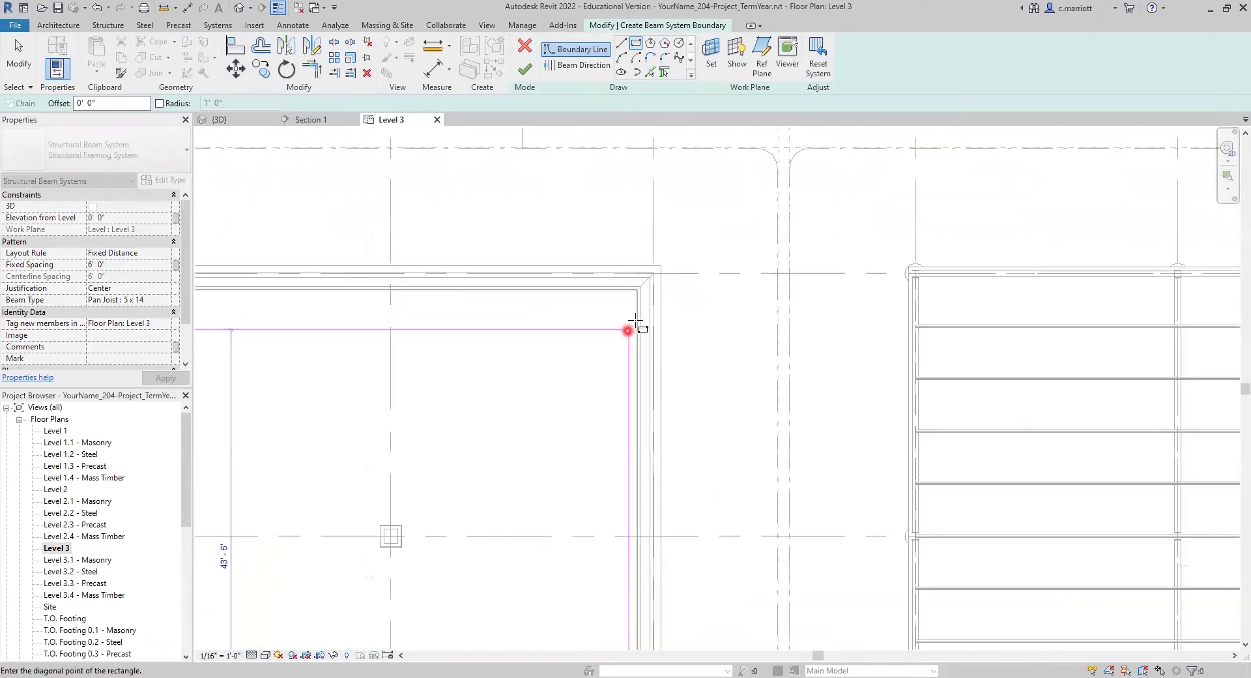
scroll(642, 293, "up", 3)
scroll(651, 269, "up", 3)
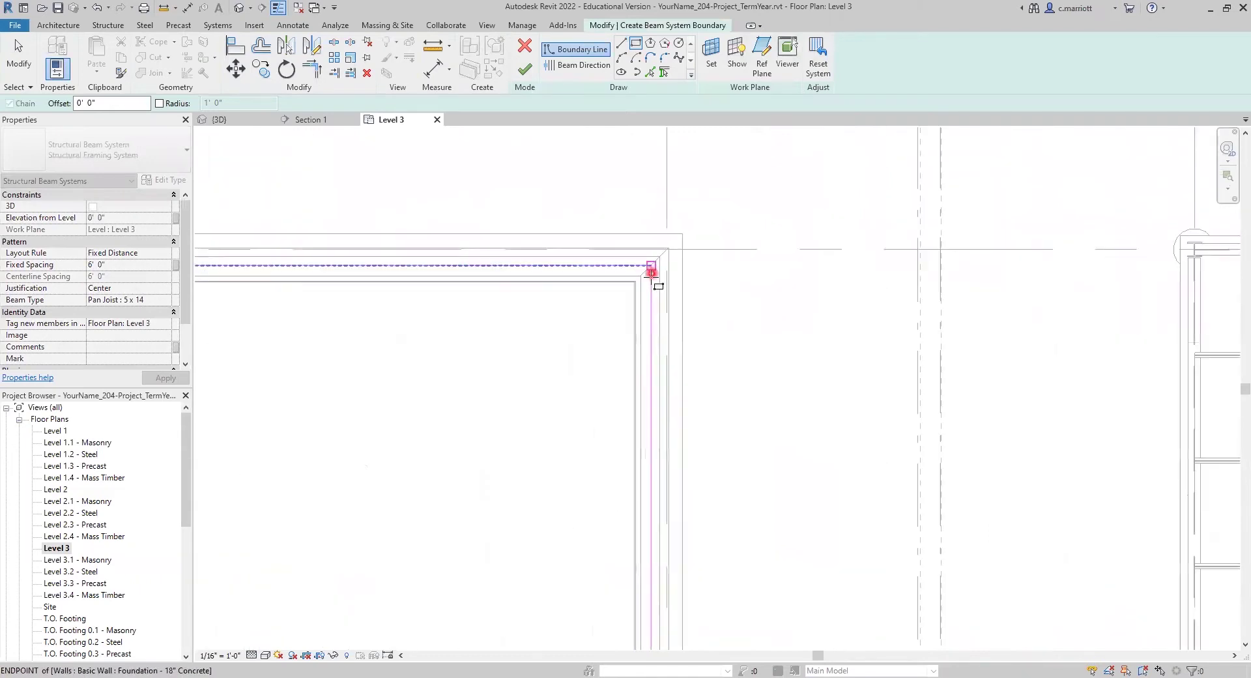
left_click(639, 276)
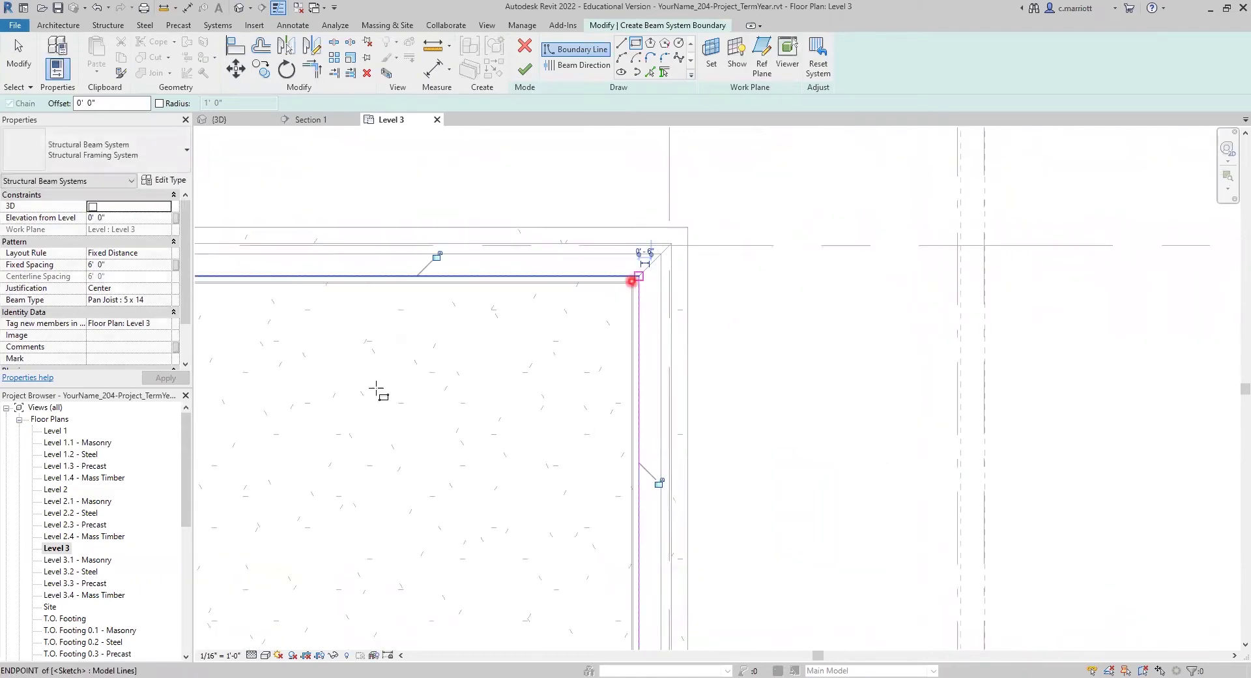
scroll(407, 375, "down", 4)
middle_click_drag(380, 275, 533, 241)
middle_click_drag(442, 466, 484, 374)
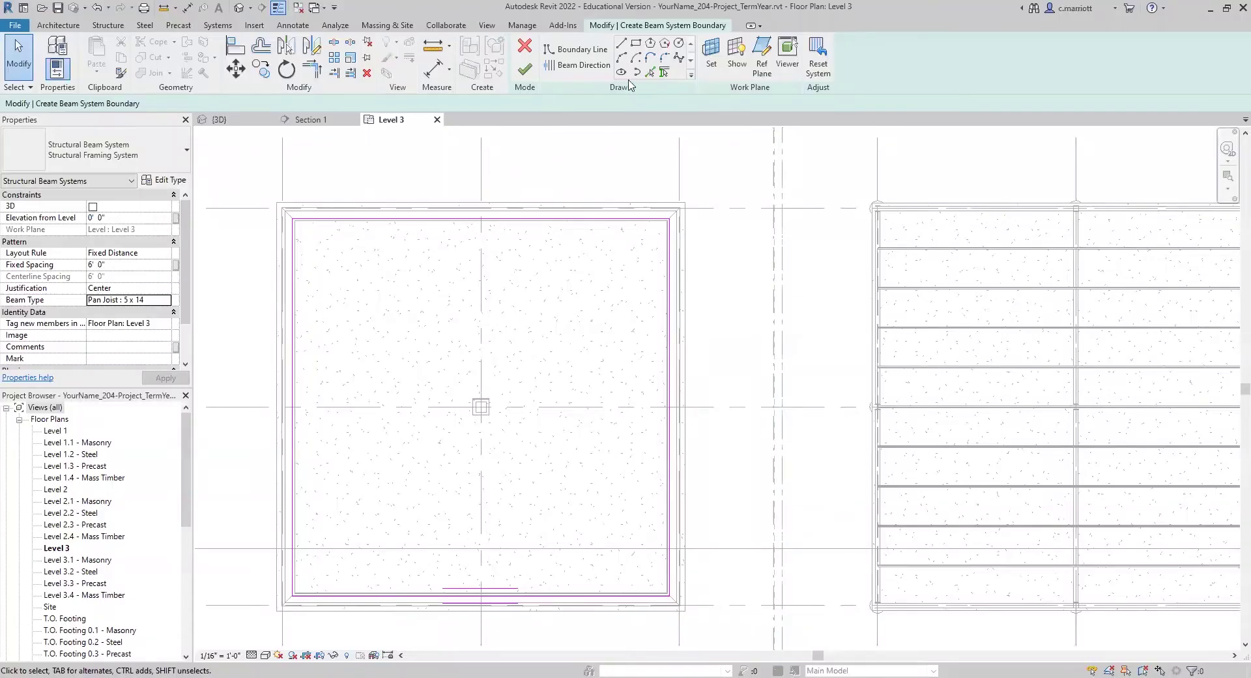
- Sketch a rectangular inner boundary about 6'-6" square from the midpoint of the central column
left_click(635, 43)
left_click(641, 47)
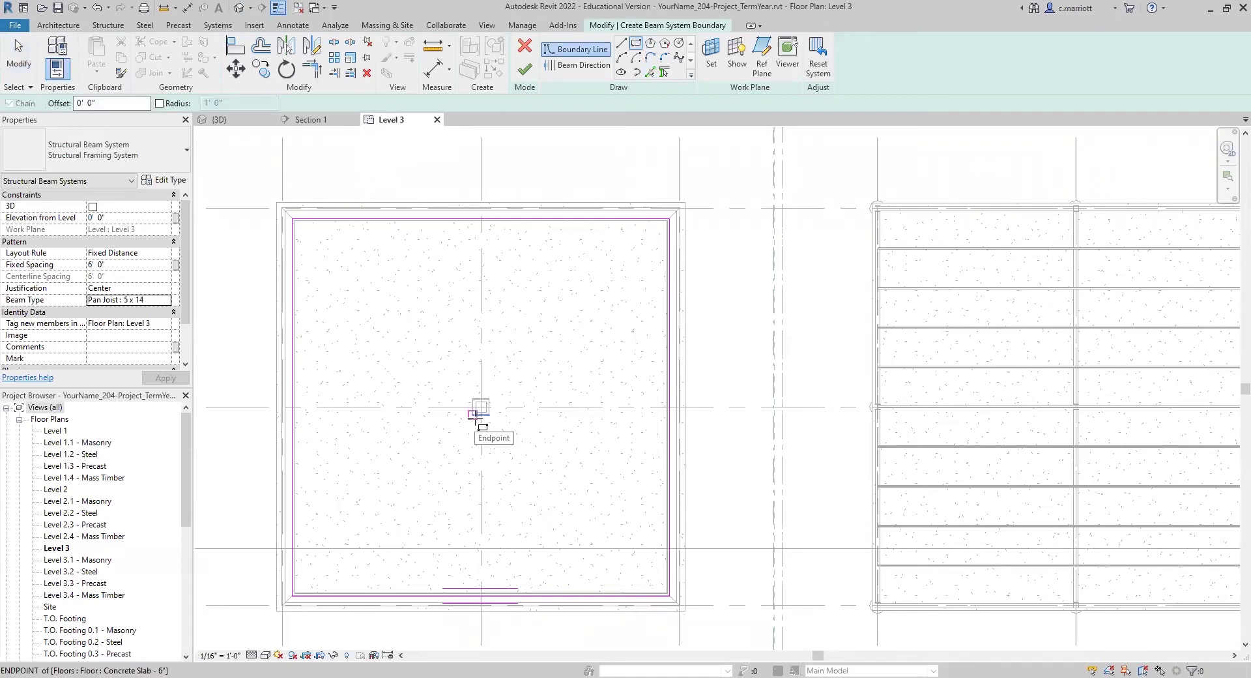
scroll(482, 410, "up", 2)
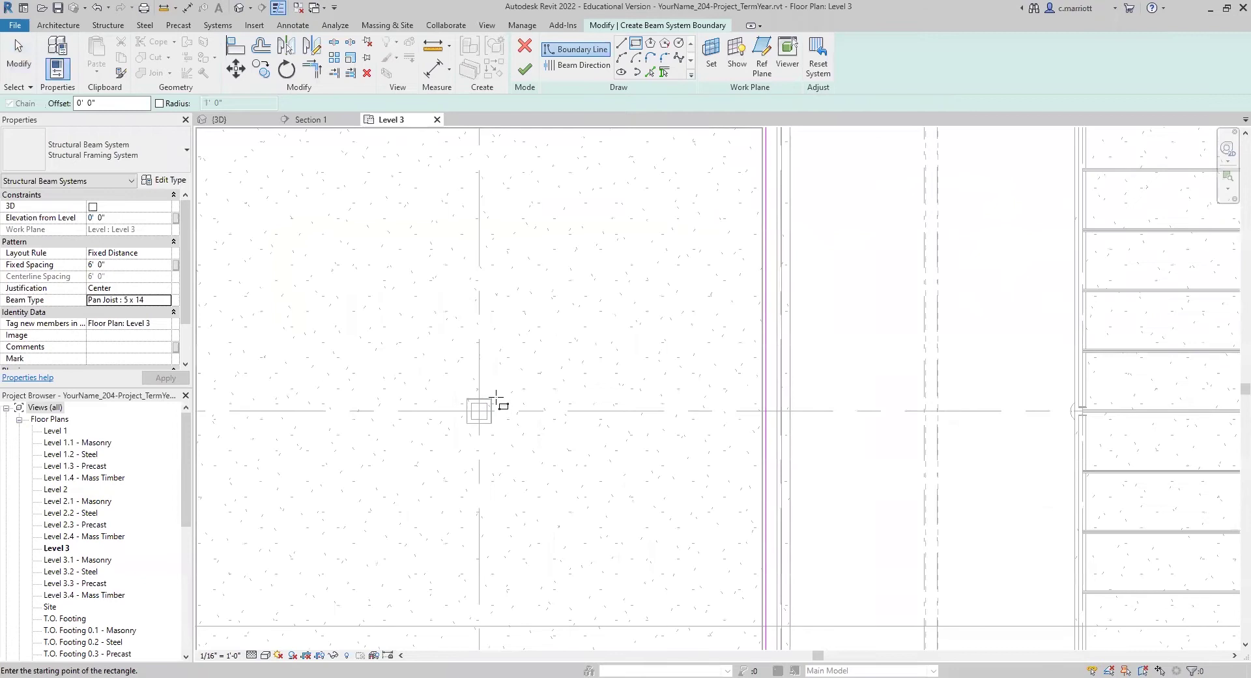
scroll(482, 401, "down", 1)
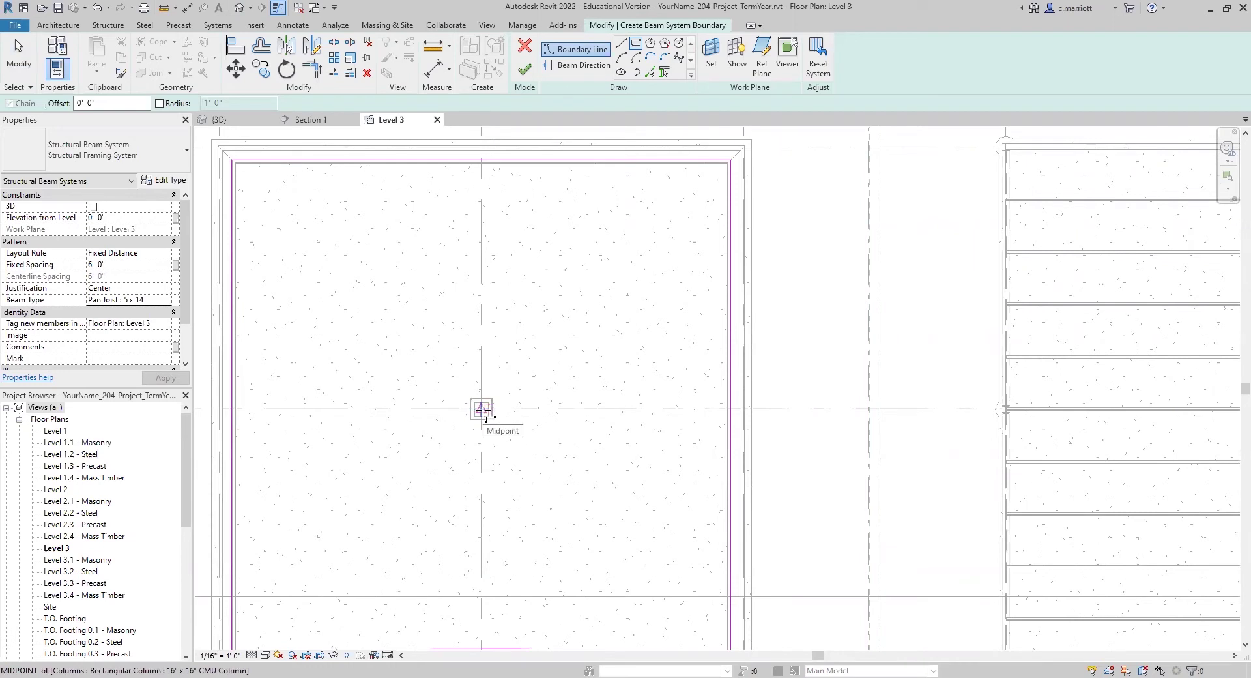
right_click(484, 410)
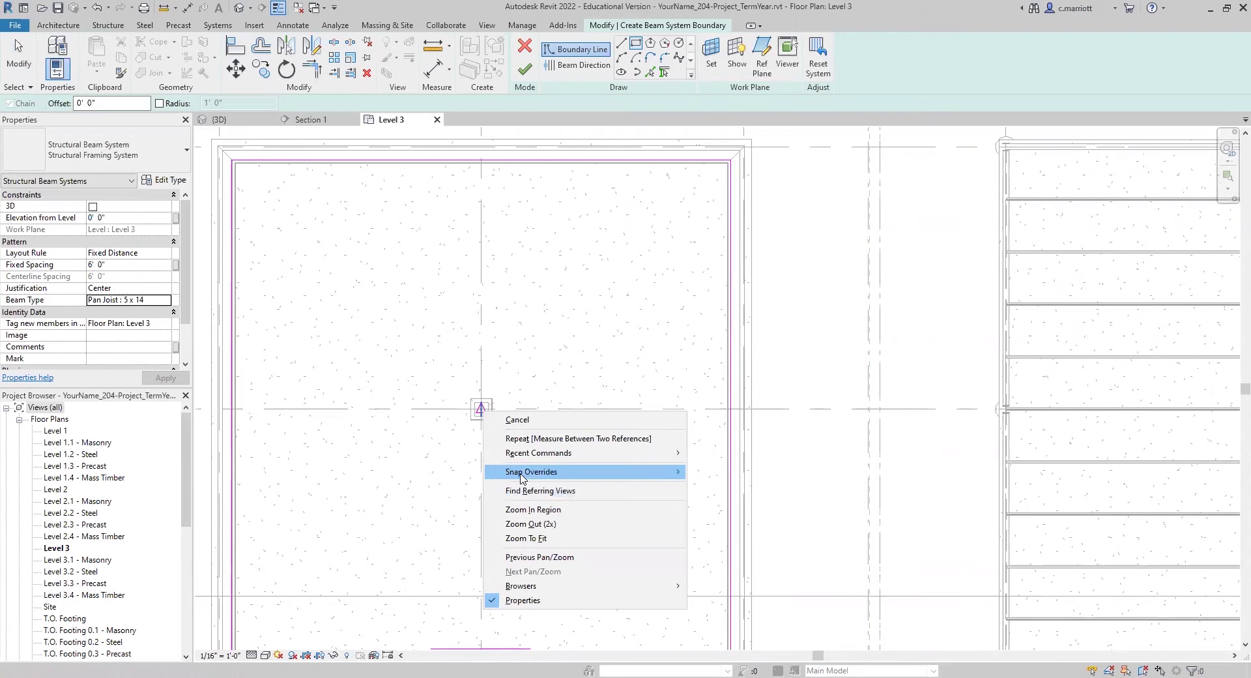
mouse_move(521, 476)
left_click(728, 519)
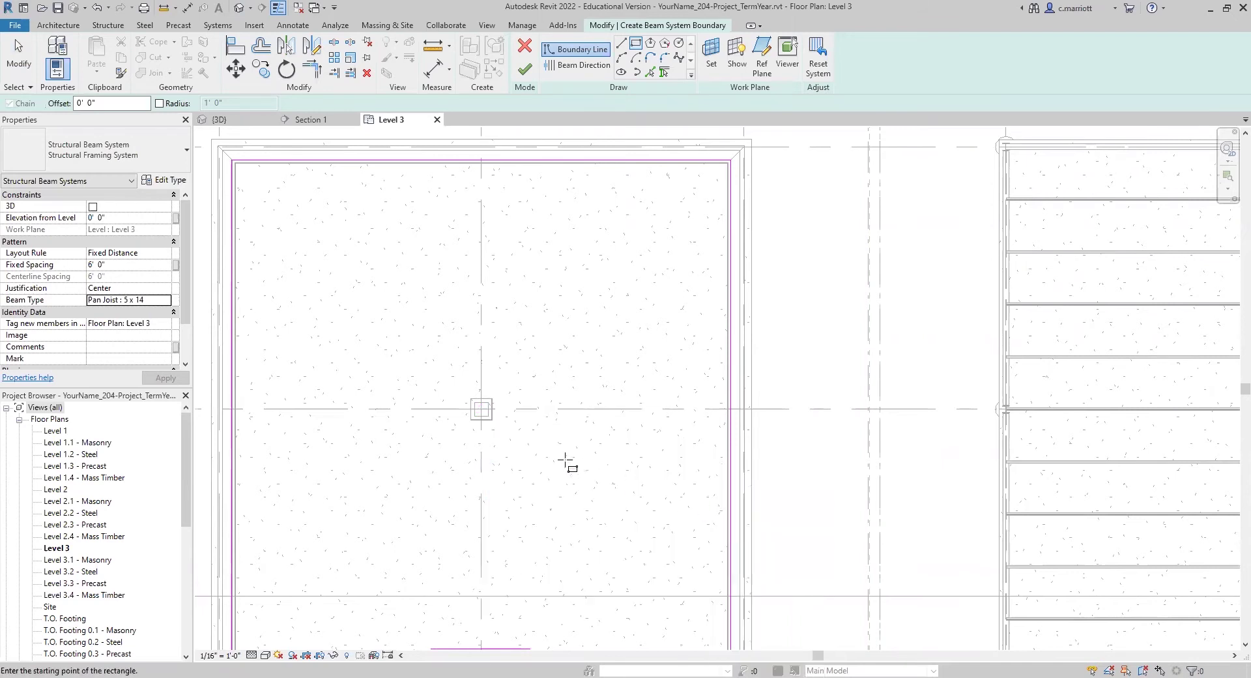
left_click(481, 409)
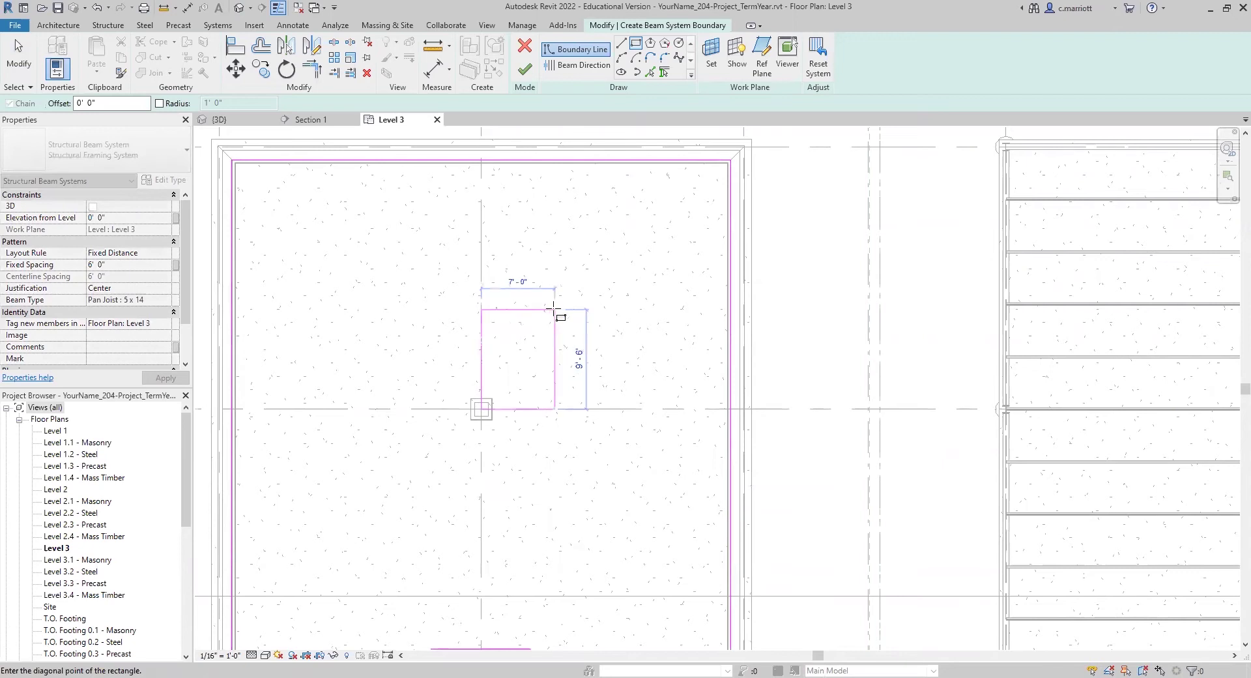
left_click(548, 342)
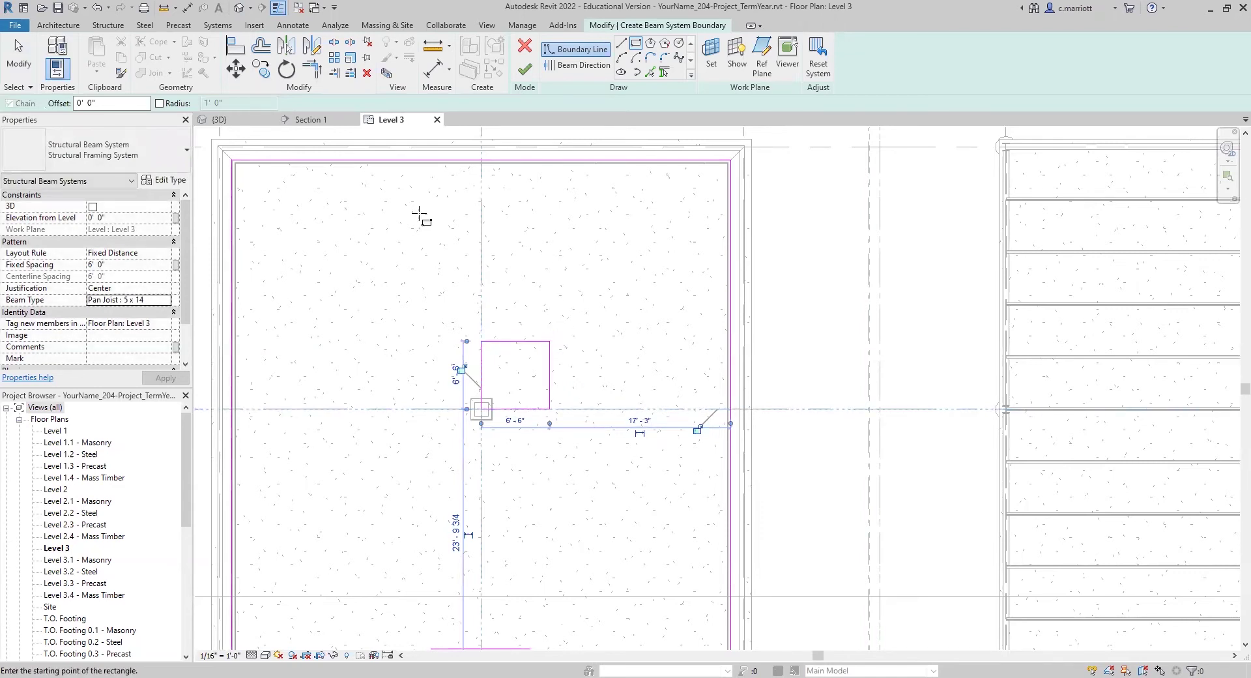
- Move the small square boundary 3'3" horizontally to the left so it straddles the column's vertical centerline
left_click(237, 73)
left_click_drag(450, 425, 572, 327)
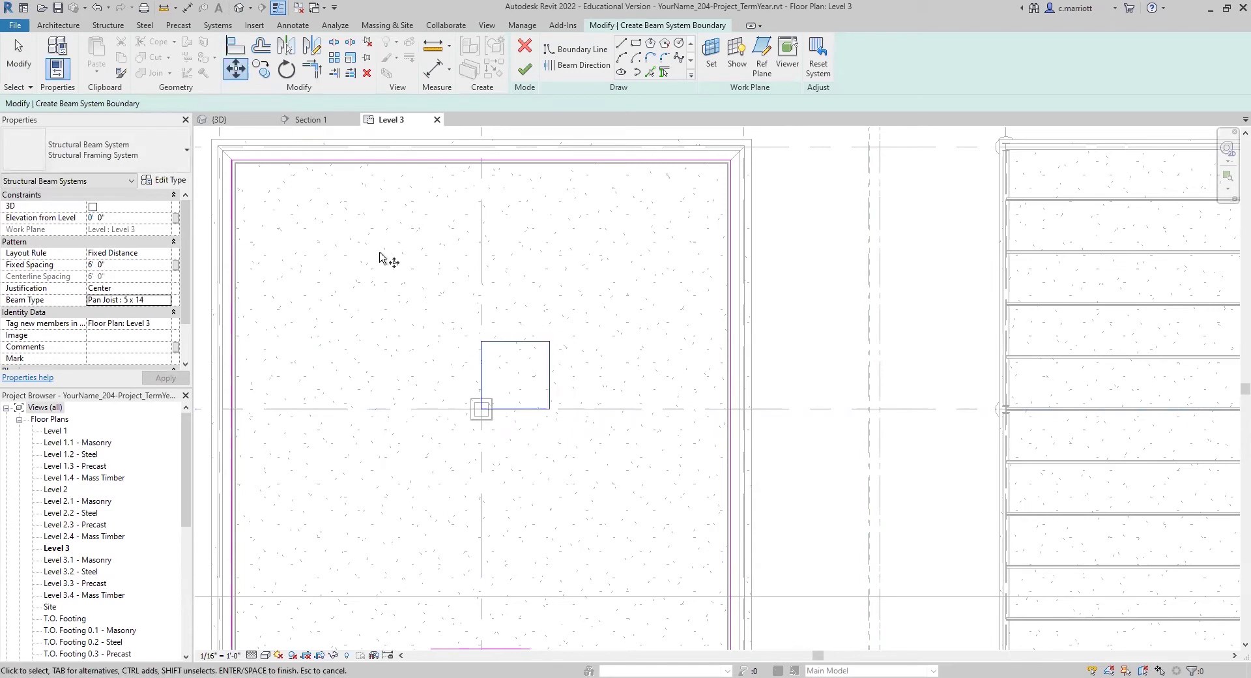
key("Return")
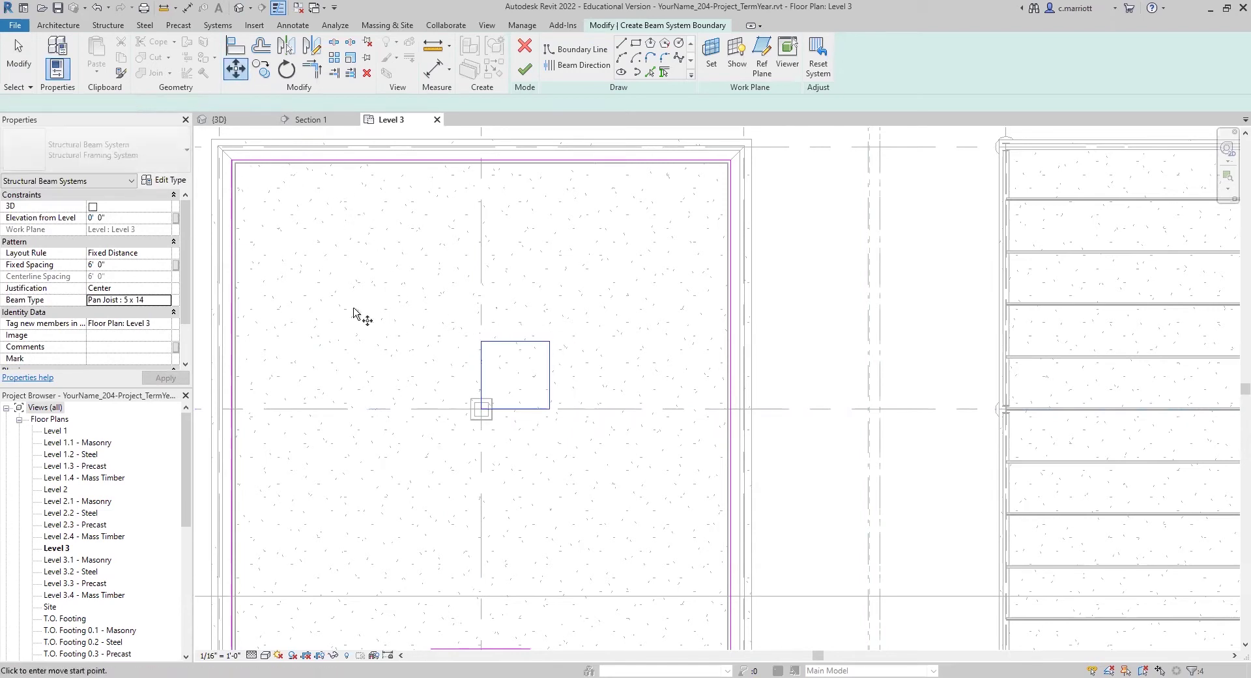
left_click(428, 350)
type("3'3")
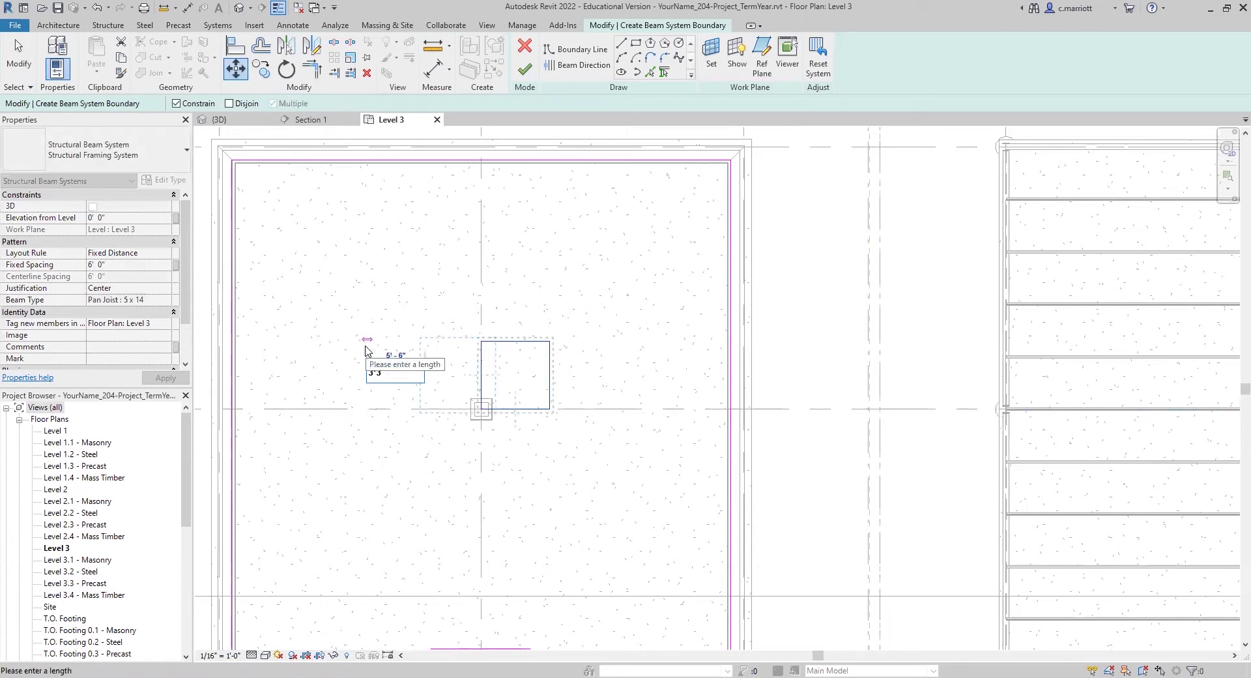
key("Return")
- Move the small square boundary 3'3" straight down to centre it on the column
left_click_drag(424, 436, 586, 274)
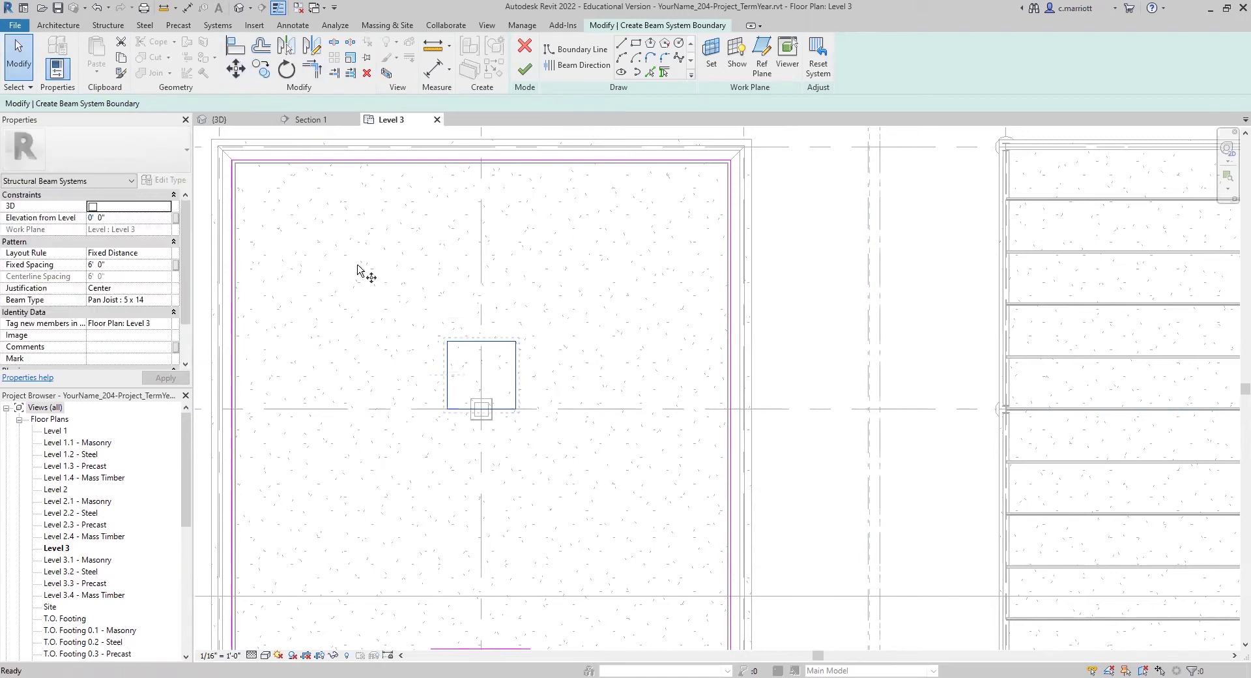
key("m")
key("v")
left_click(387, 276)
type("3'3")
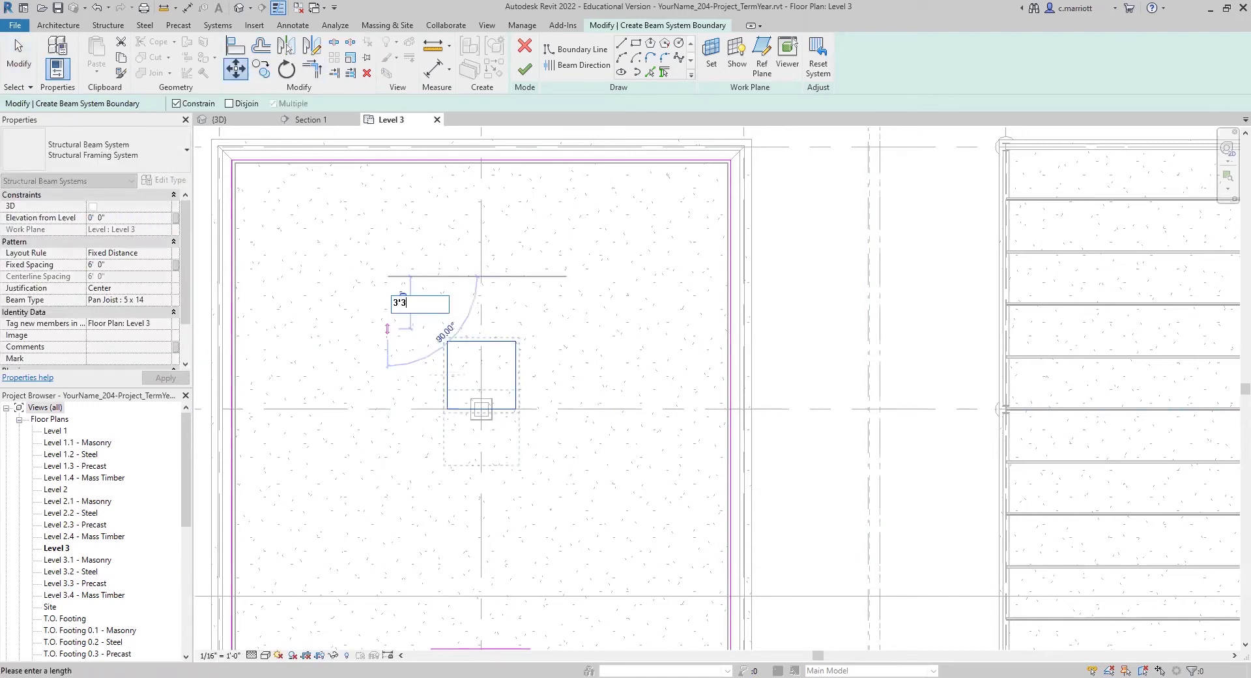
key("Return")
left_click(401, 346)
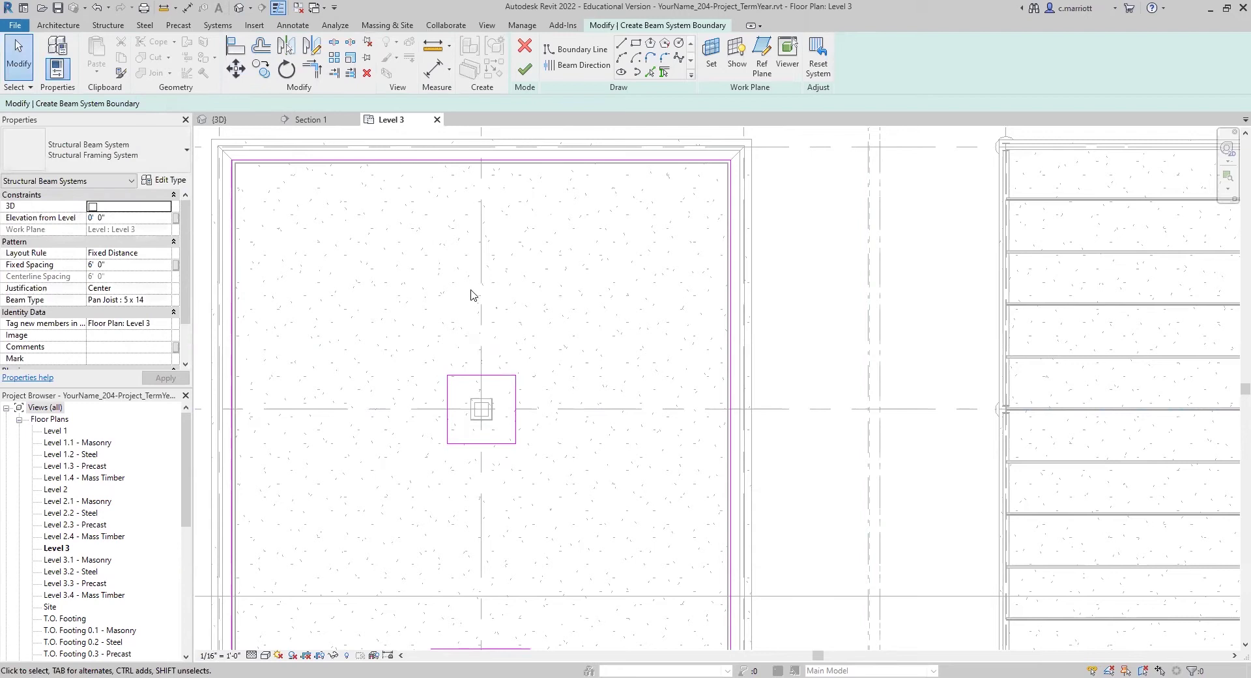
- Set the beam system's fixed spacing to 3' 0" and finish the boundary sketch
scroll(470, 293, "down", 2)
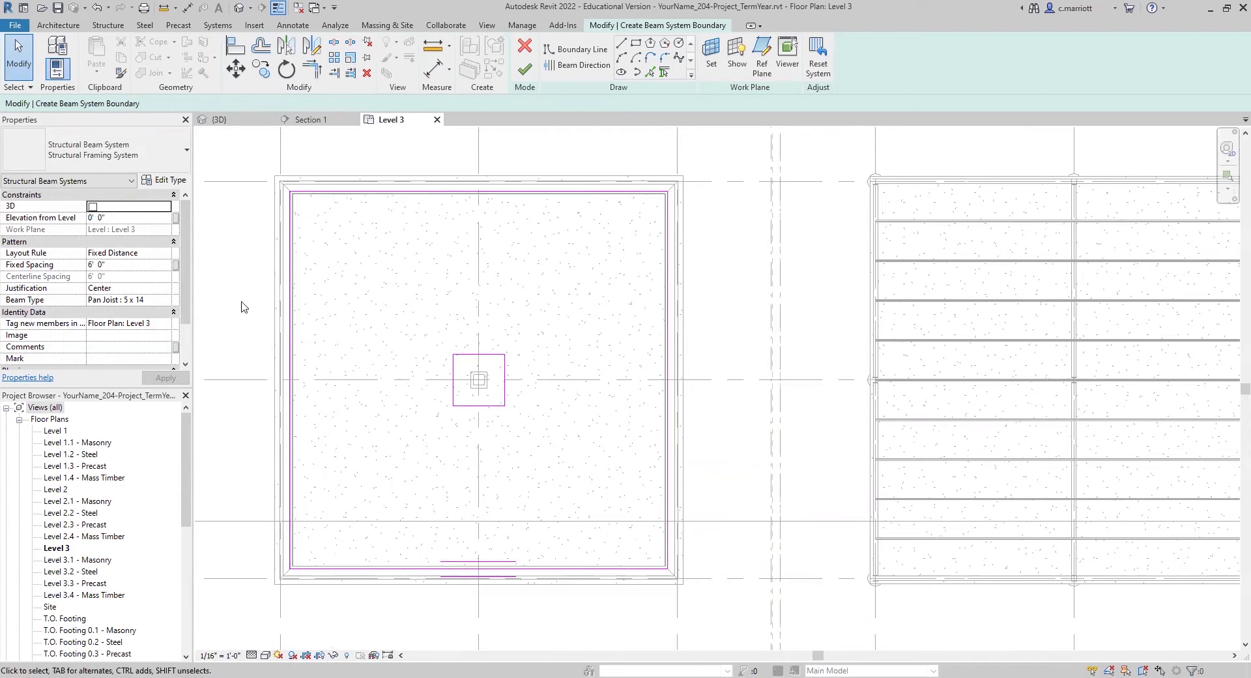
left_click(92, 264)
type("3")
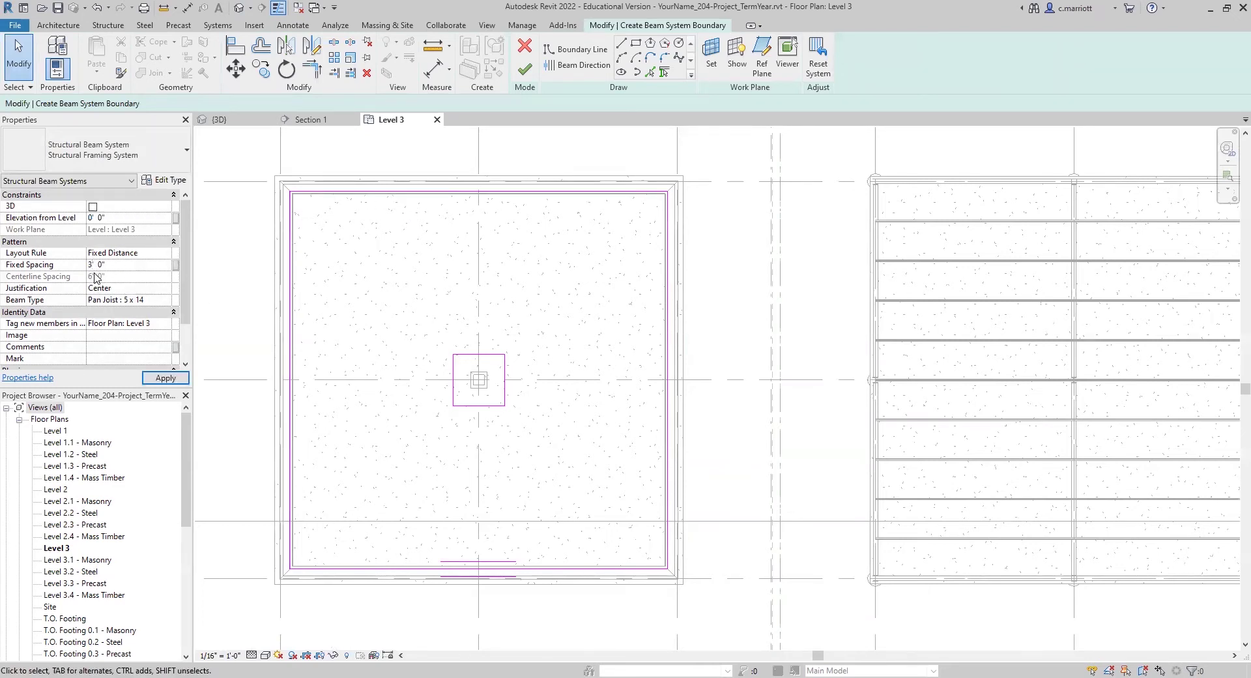
key("Return")
left_click(171, 377)
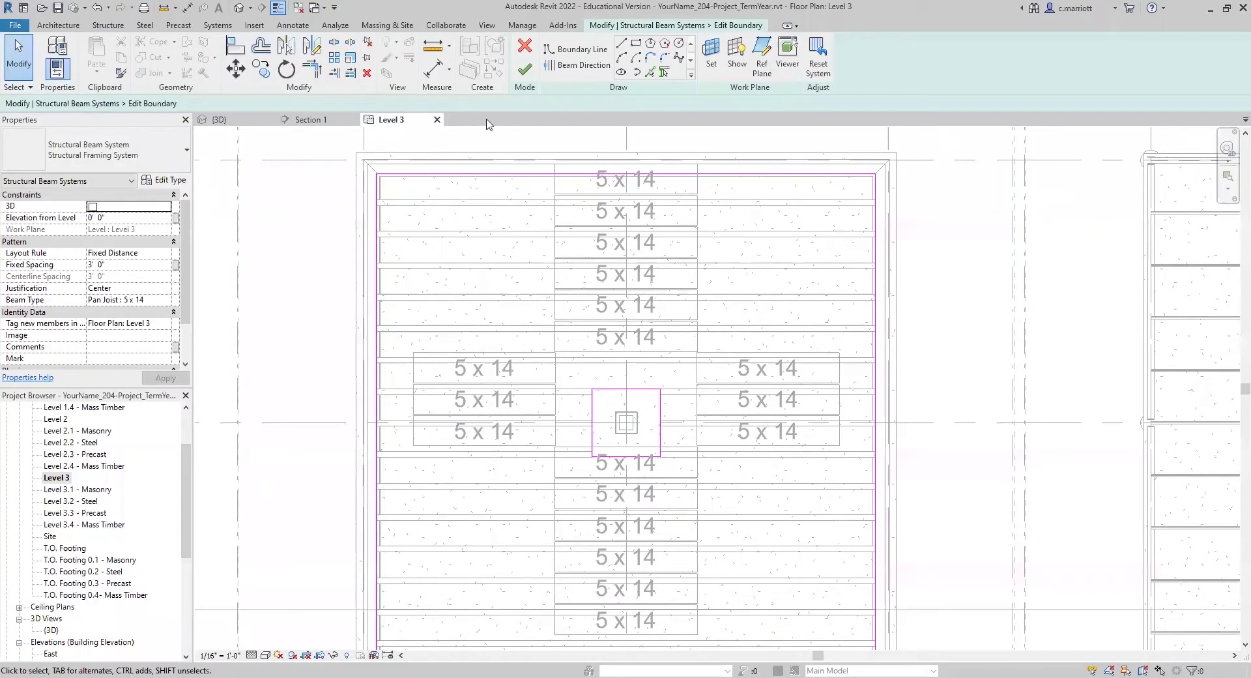
left_click(524, 70)
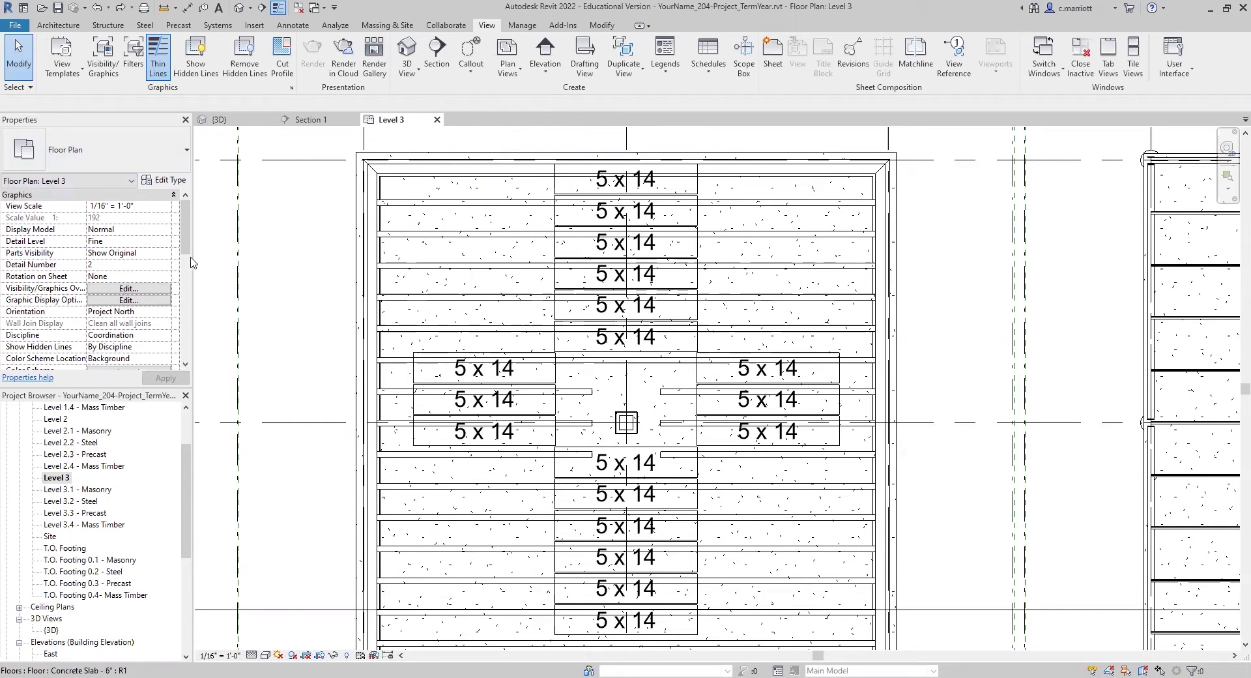
- Hide the Structural Framing Tags annotation category in the Level 3 floor plan
key("v")
key("g")
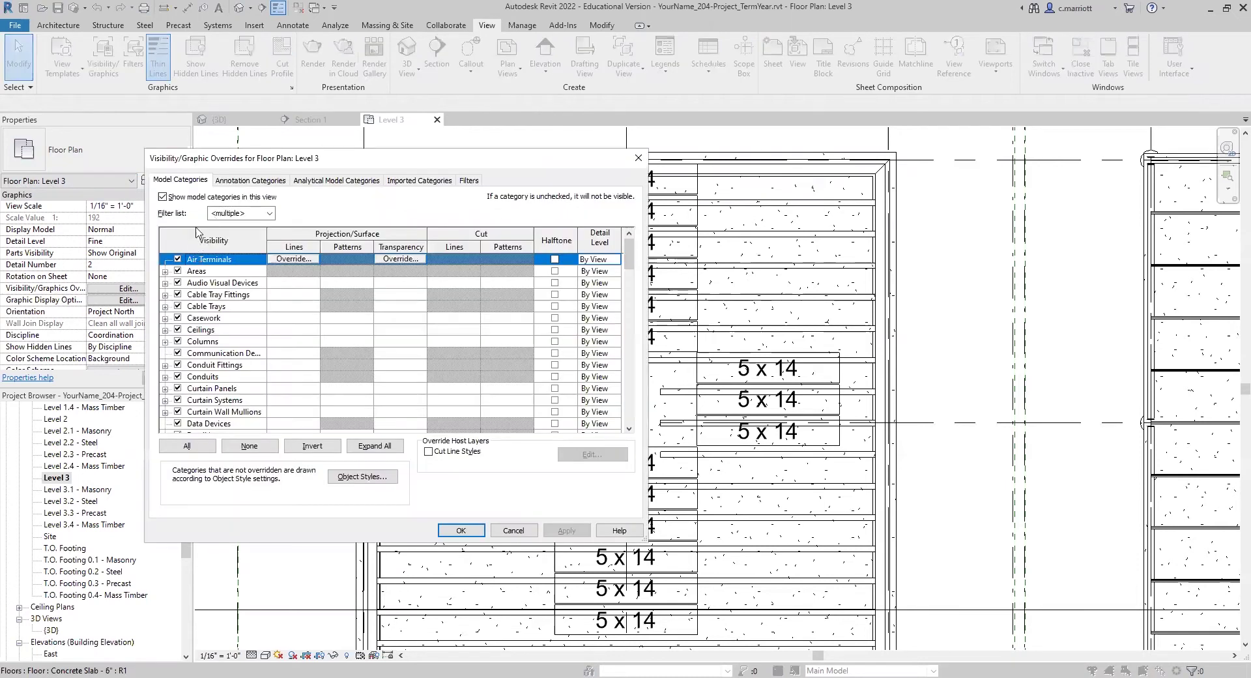
left_click(250, 180)
left_click_drag(629, 255, 623, 403)
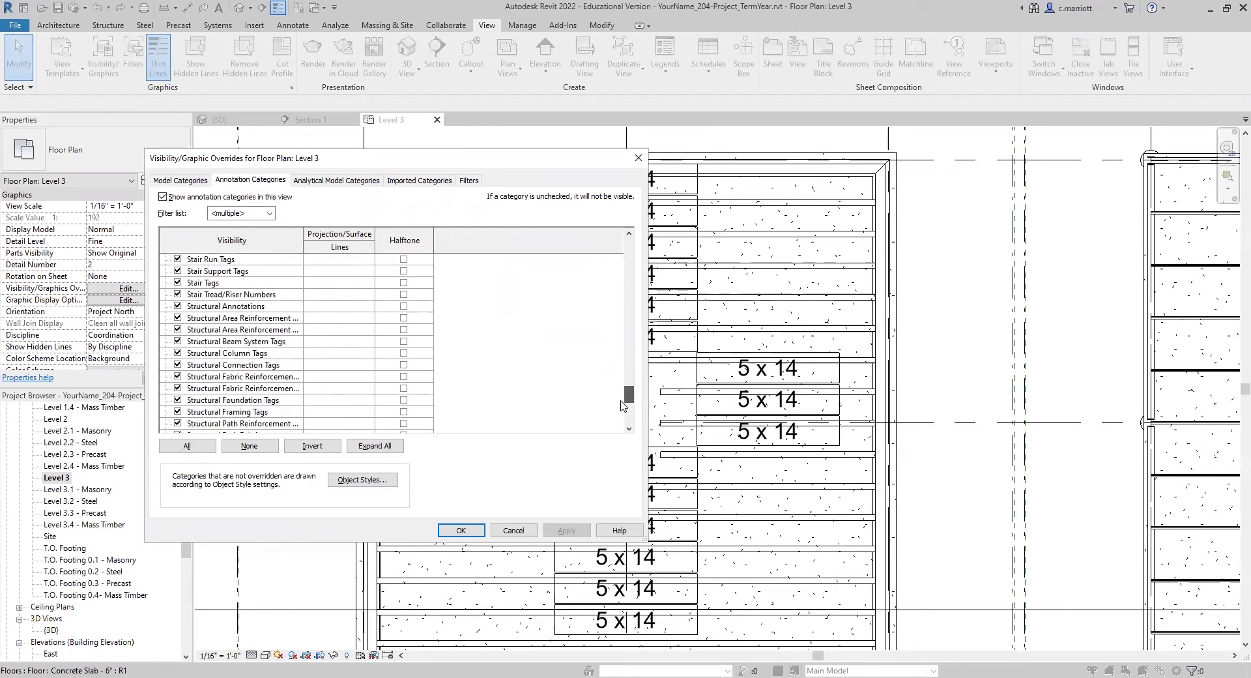
left_click(177, 412)
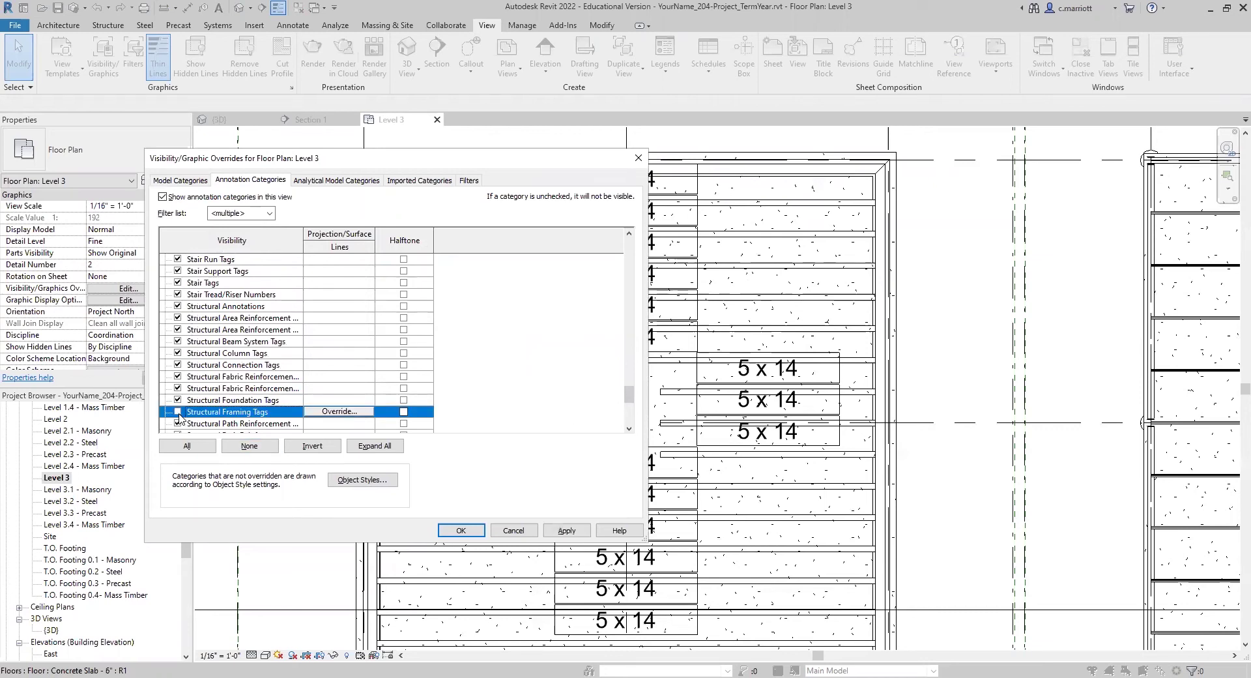
left_click(551, 528)
left_click(466, 533)
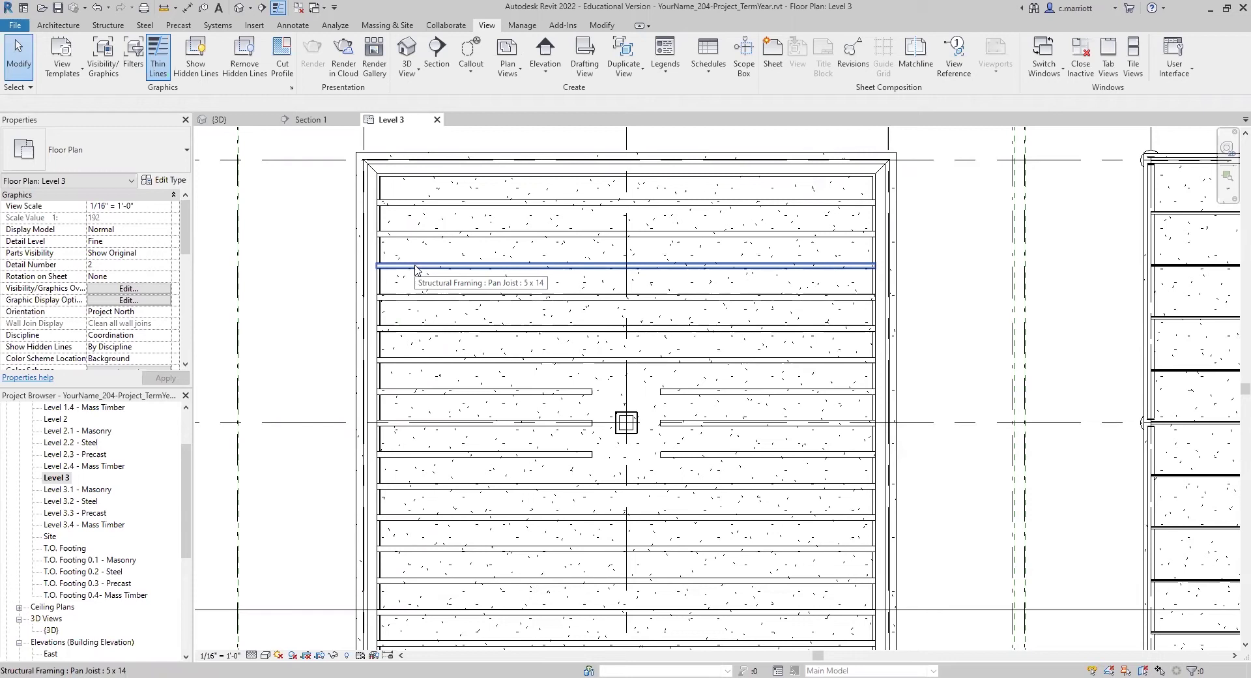
- Copy the whole pan joist beam system and paste it aligned to the same place
key("Tab")
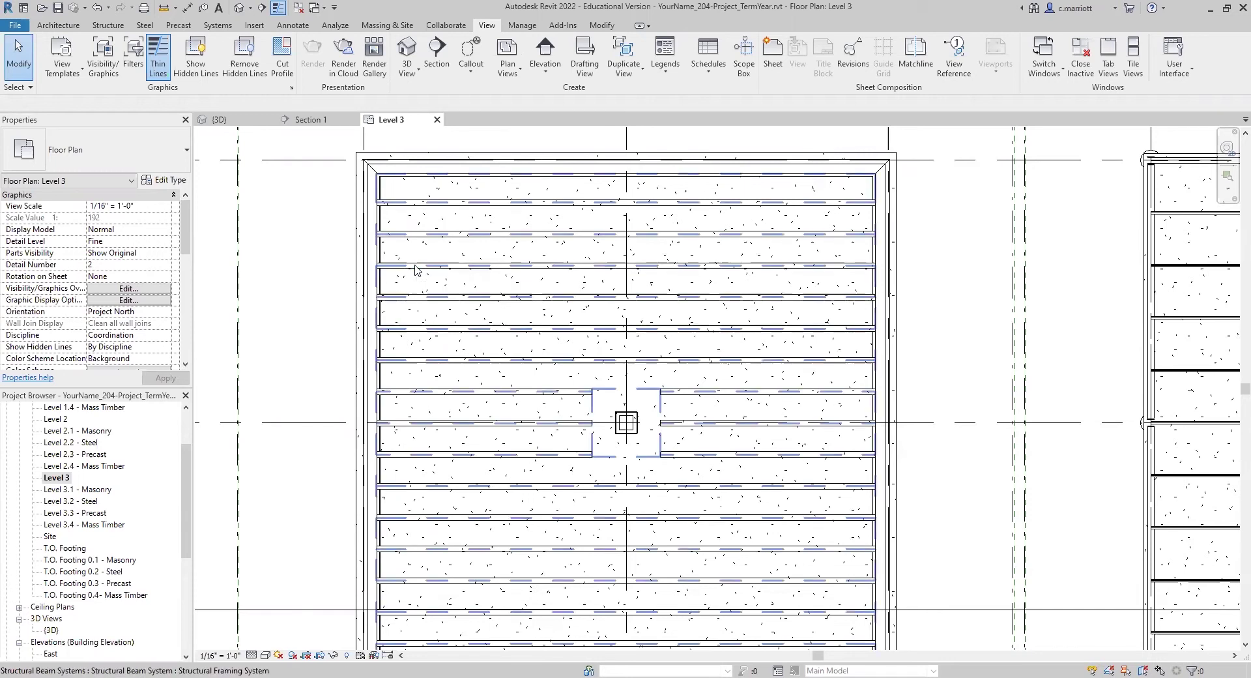
left_click(417, 269)
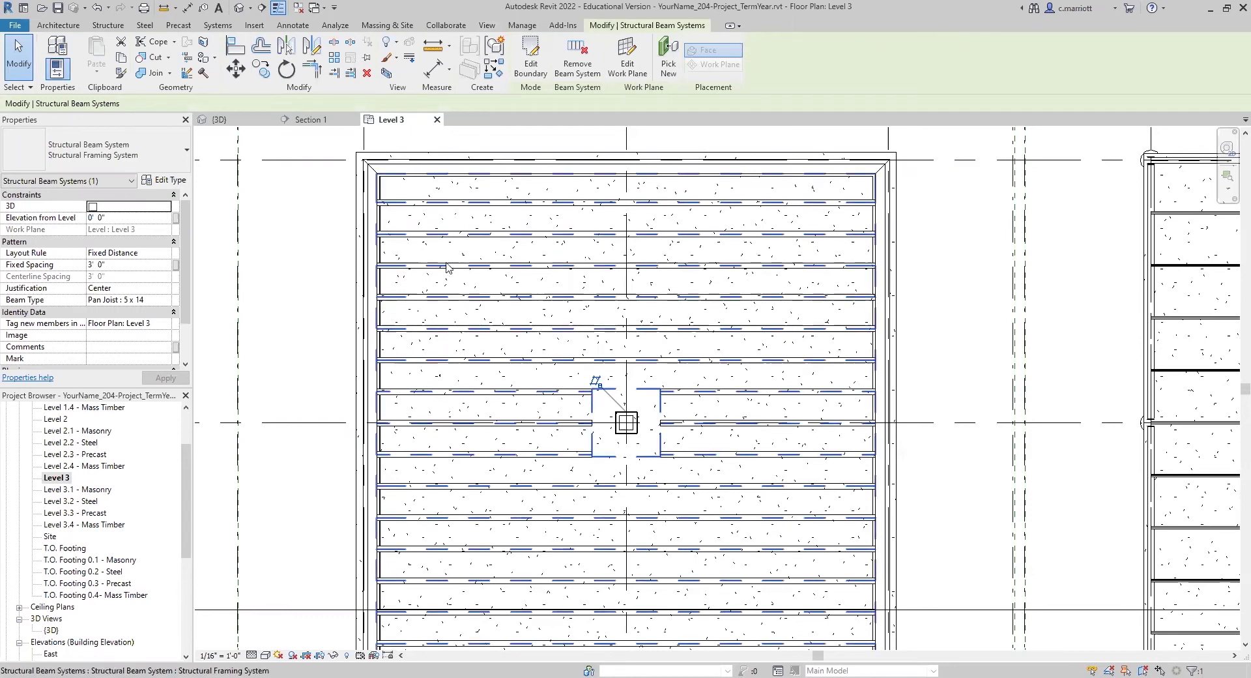
left_click(261, 69)
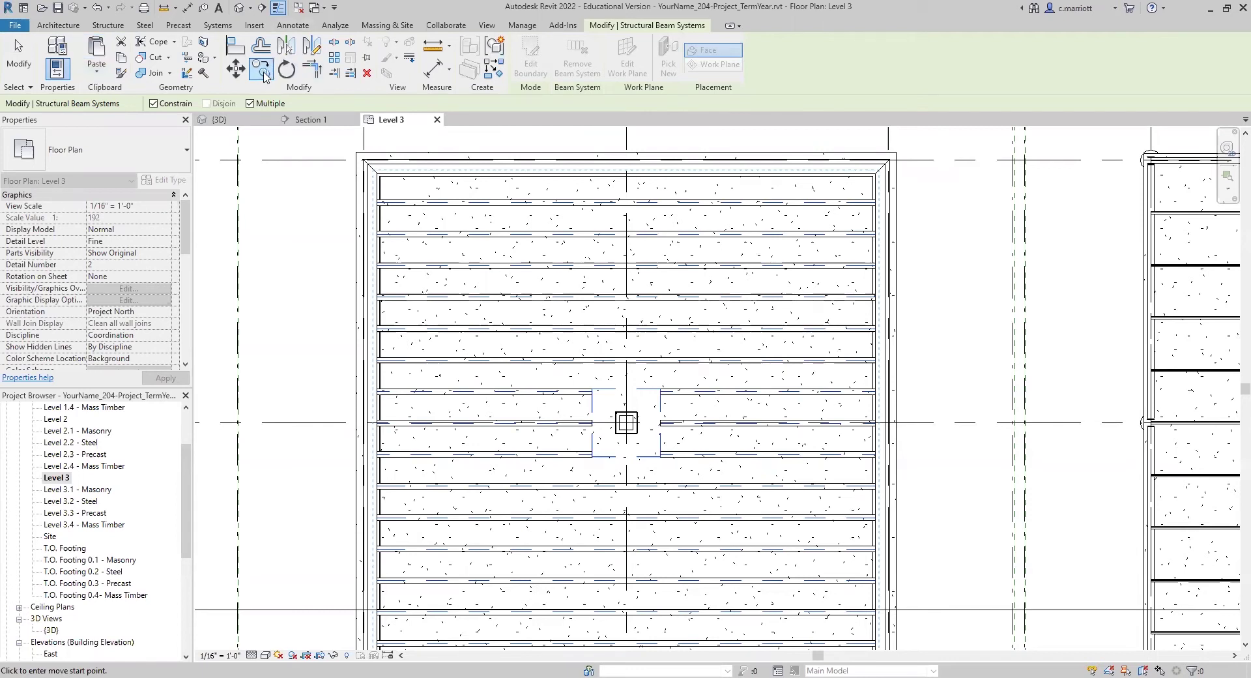
left_click(95, 73)
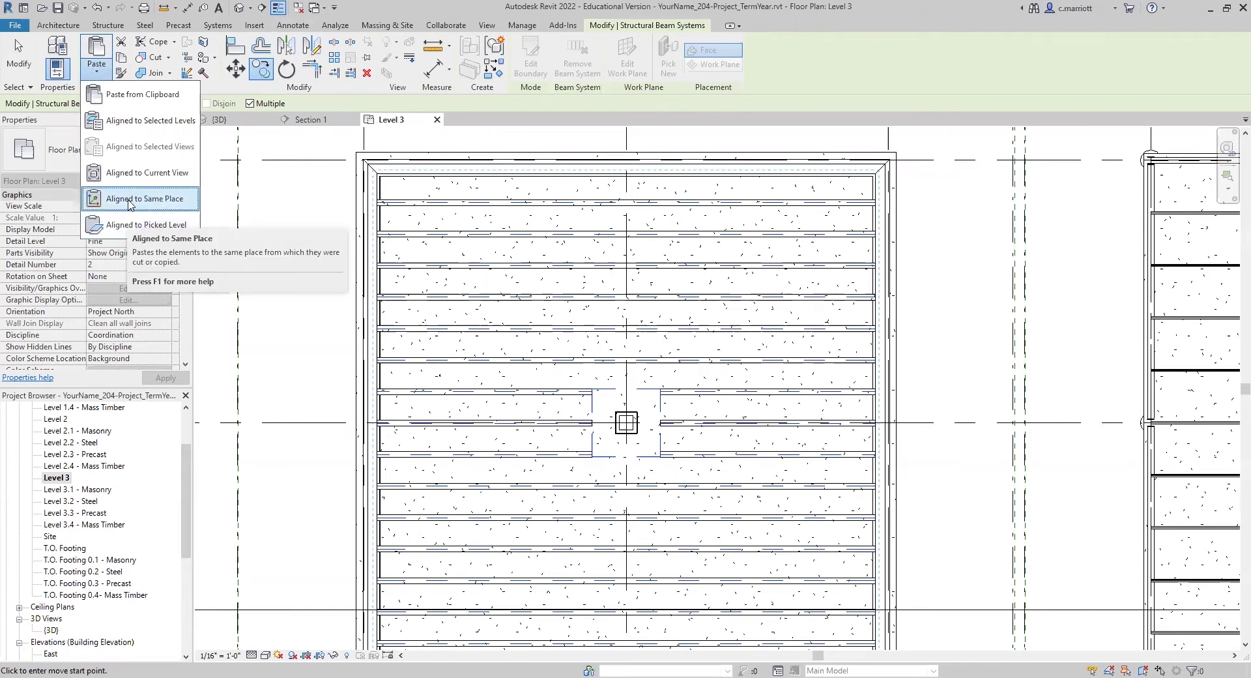
left_click(131, 199)
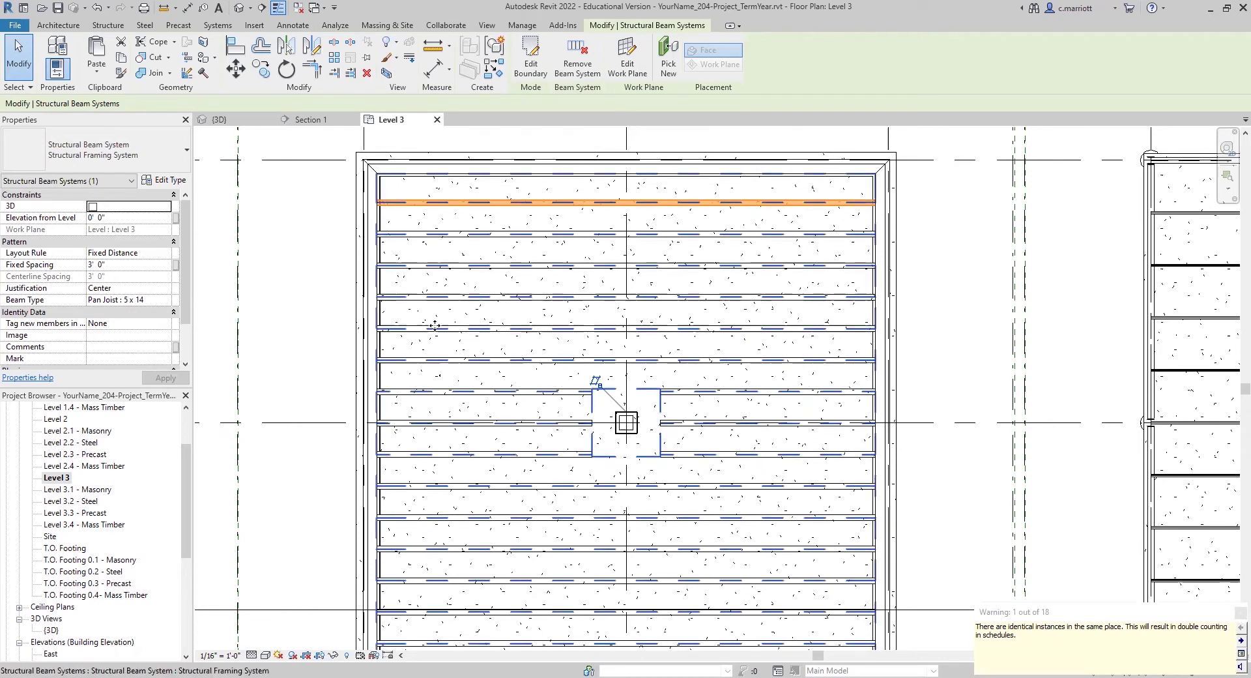
- Edit the pasted beam system's boundary so its beam direction follows the left boundary edge, perpendicular to the original joists, and finish the sketch
left_click(530, 68)
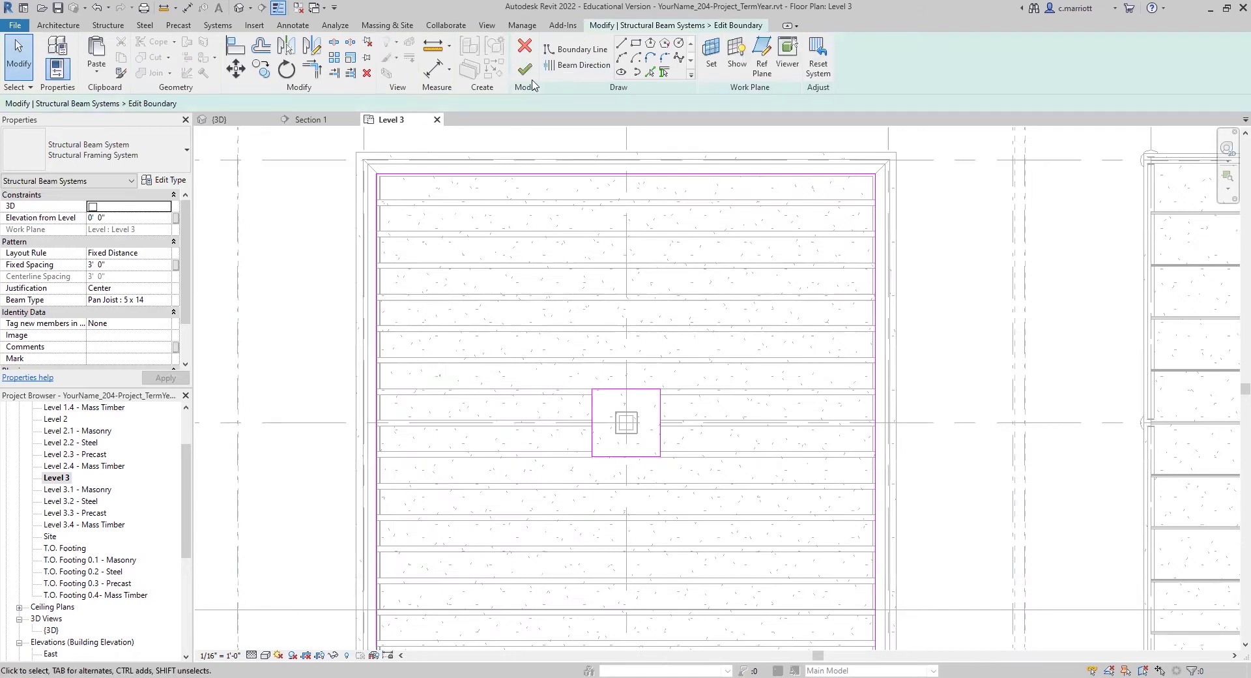
left_click(552, 65)
scroll(544, 287, "down", 3)
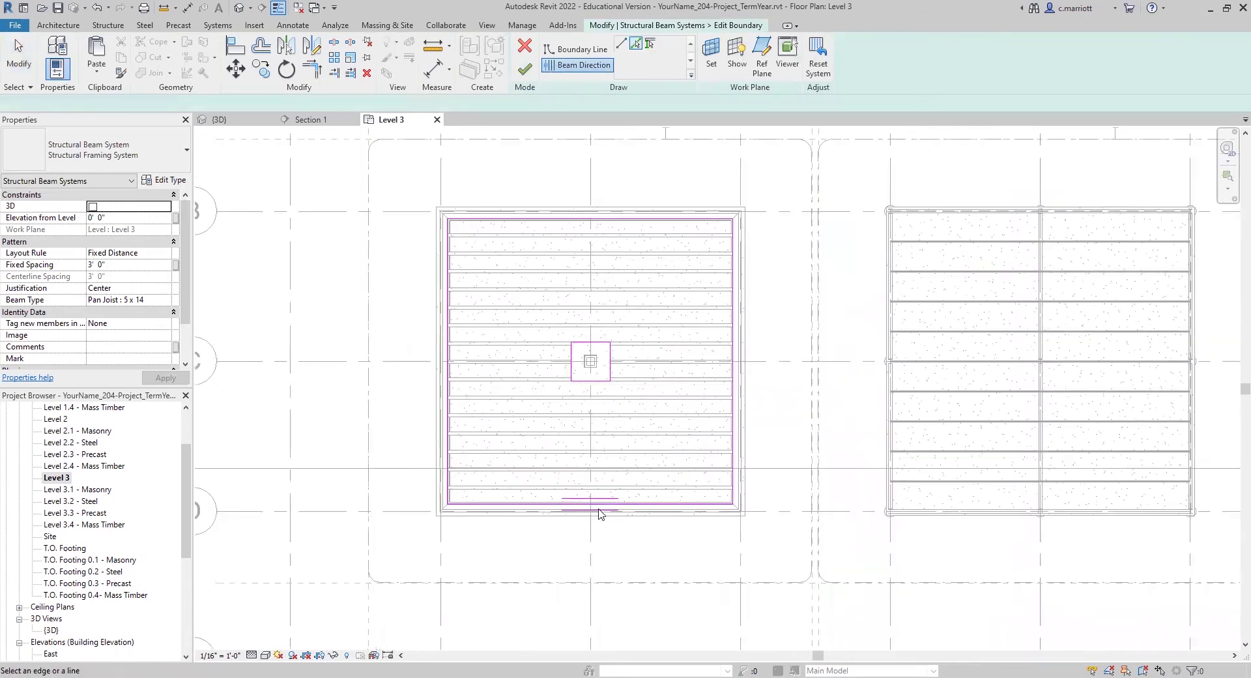
left_click(448, 378)
left_click(525, 72)
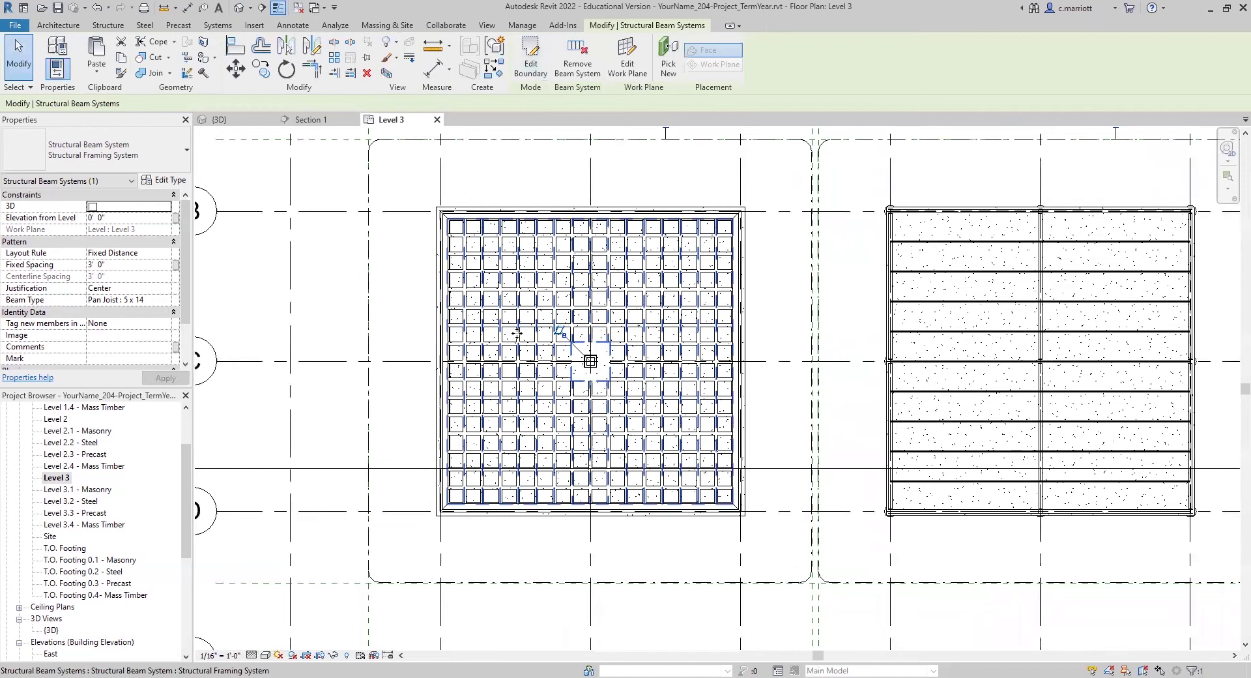
scroll(522, 334, "up", 2)
middle_click_drag(341, 282, 233, 316)
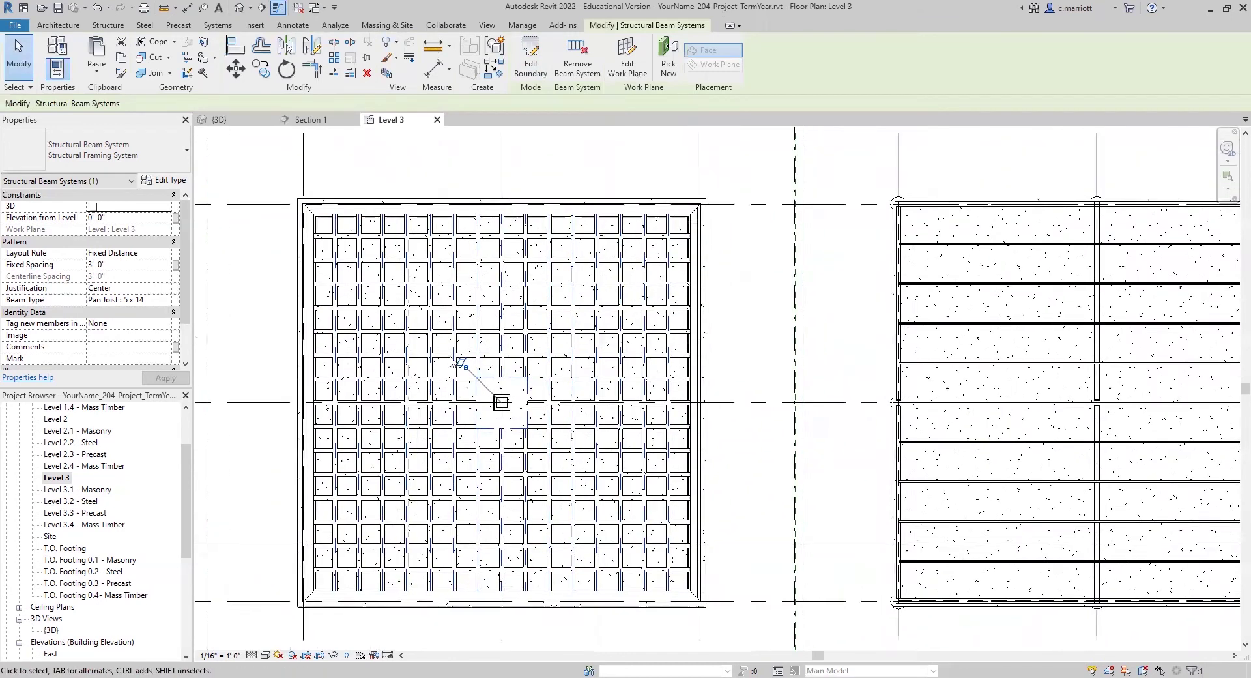
scroll(539, 393, "up", 1)
scroll(540, 394, "up", 2)
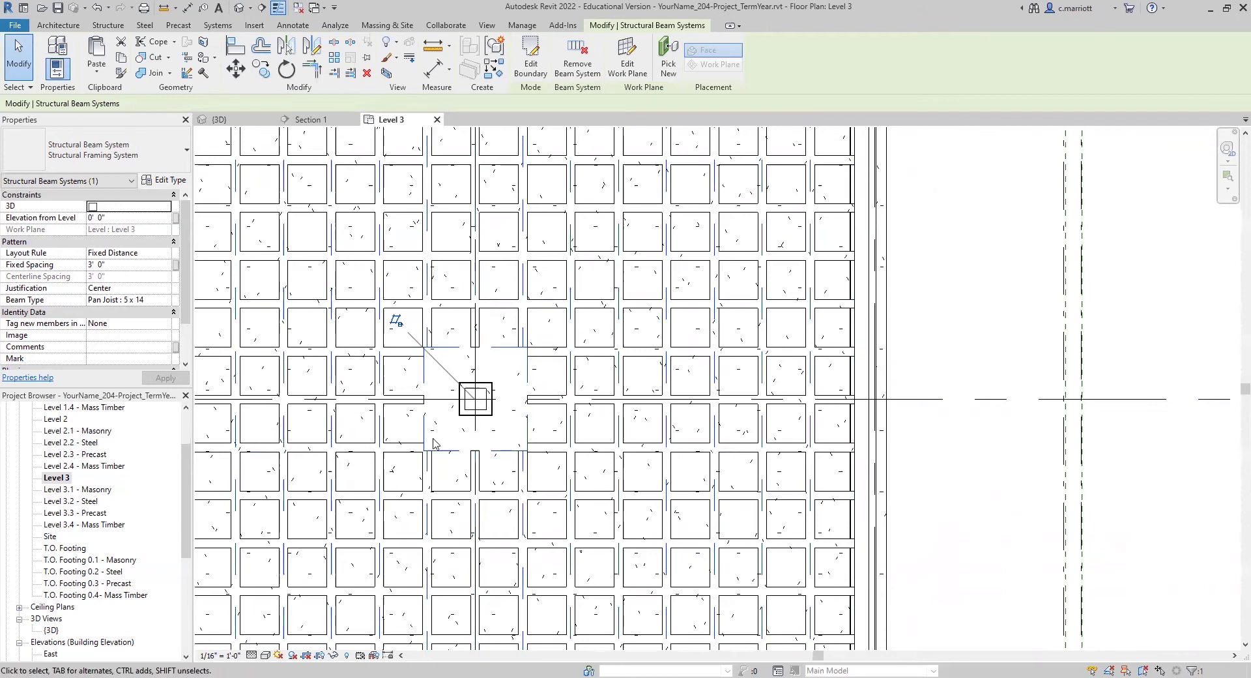
scroll(465, 389, "down", 4)
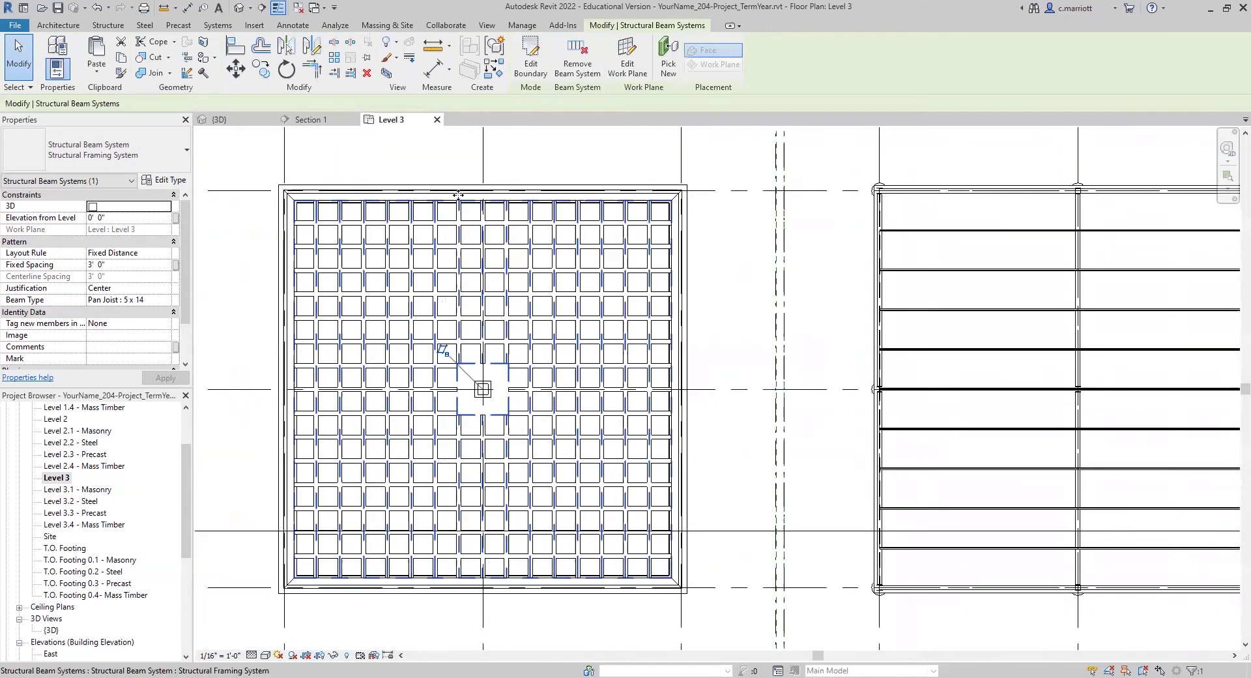
middle_click_drag(414, 172, 475, 170)
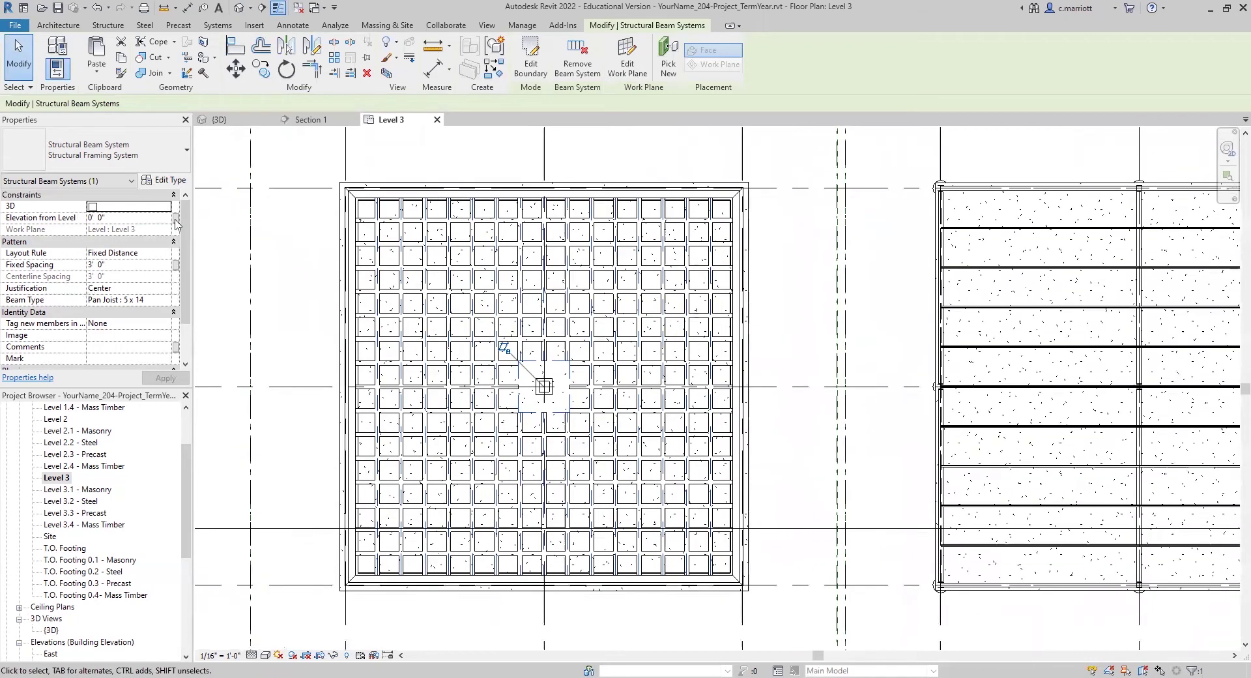
left_click(60, 26)
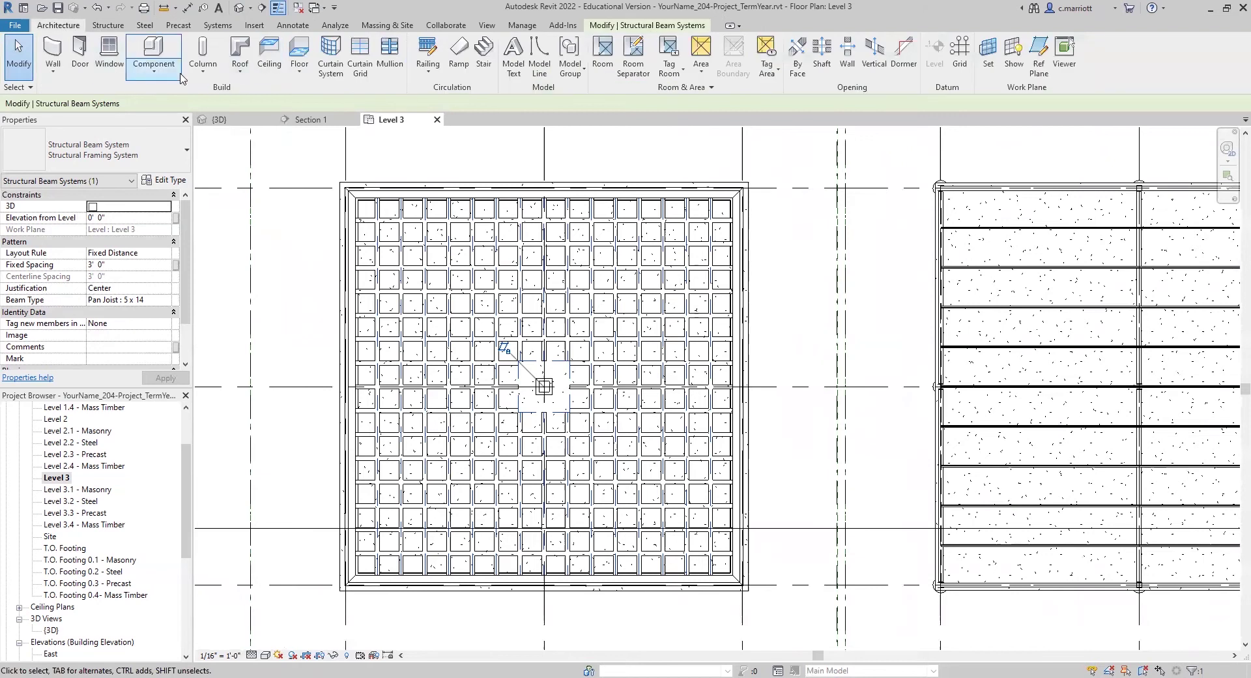
left_click(299, 72)
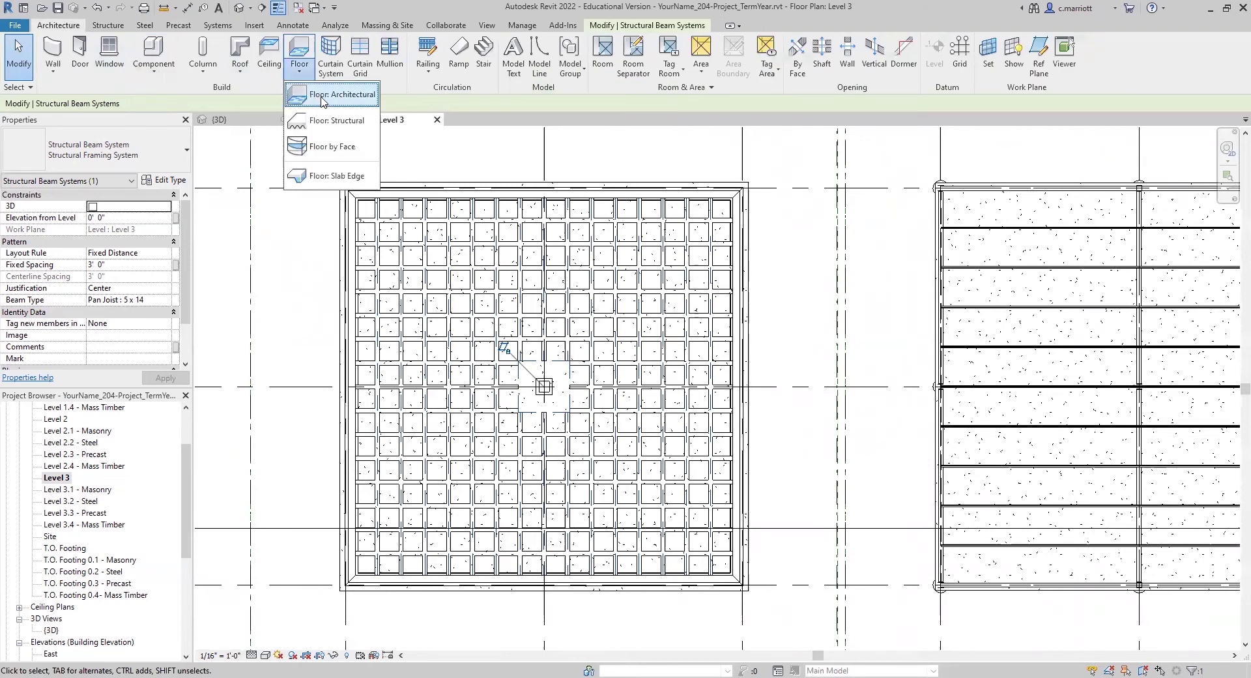
left_click(321, 98)
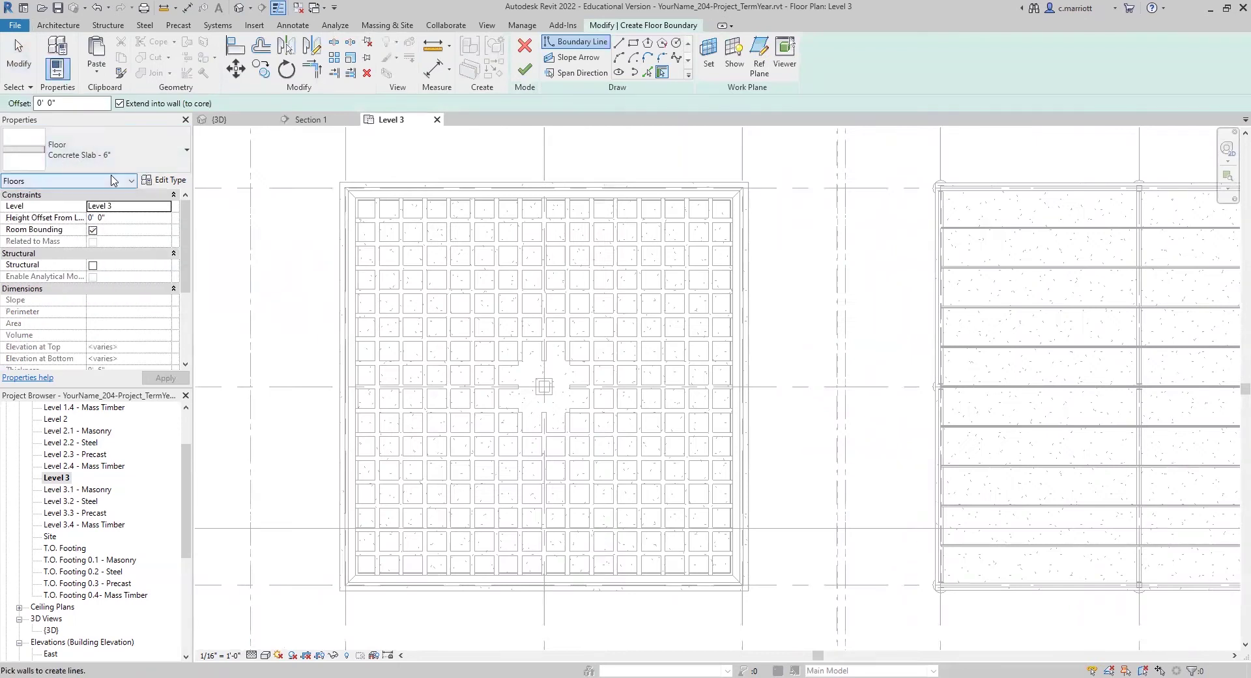
left_click(168, 180)
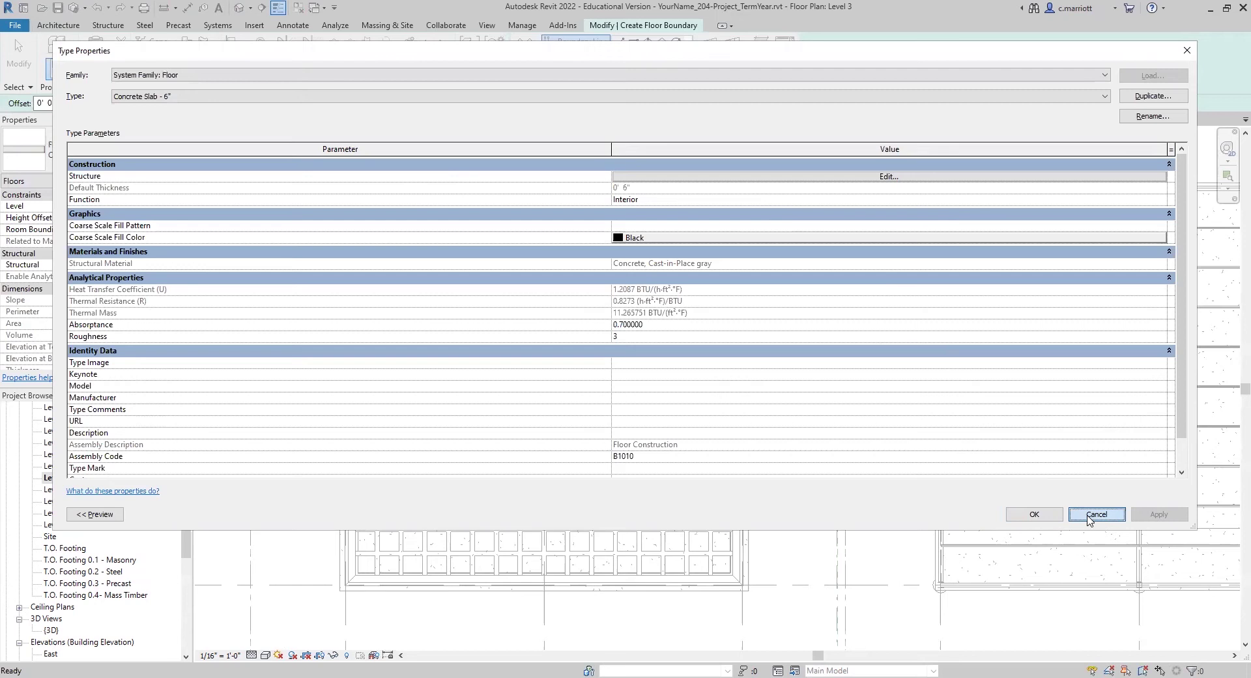
left_click(1096, 514)
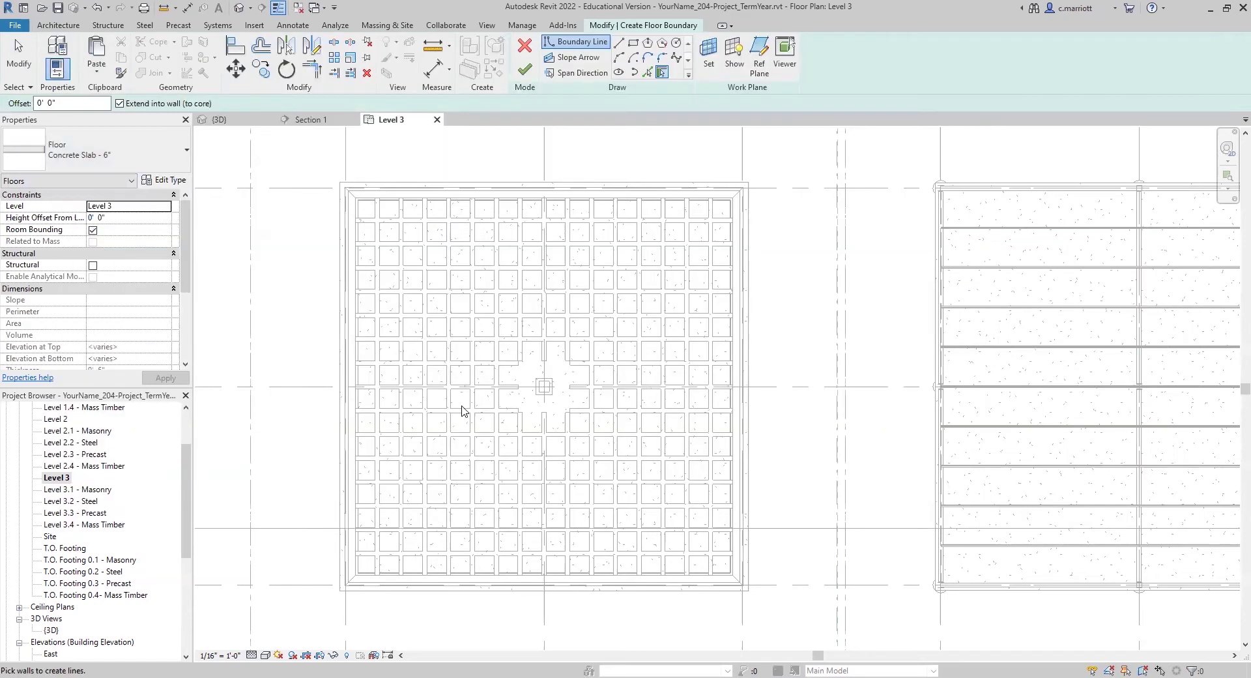
left_click(524, 46)
- Shift the Section 1 line slightly north so it cuts through the voids between the pan joists of the masonry building
scroll(436, 336, "up", 3)
scroll(427, 352, "down", 4)
scroll(321, 521, "down", 4)
middle_click_drag(323, 514, 508, 454)
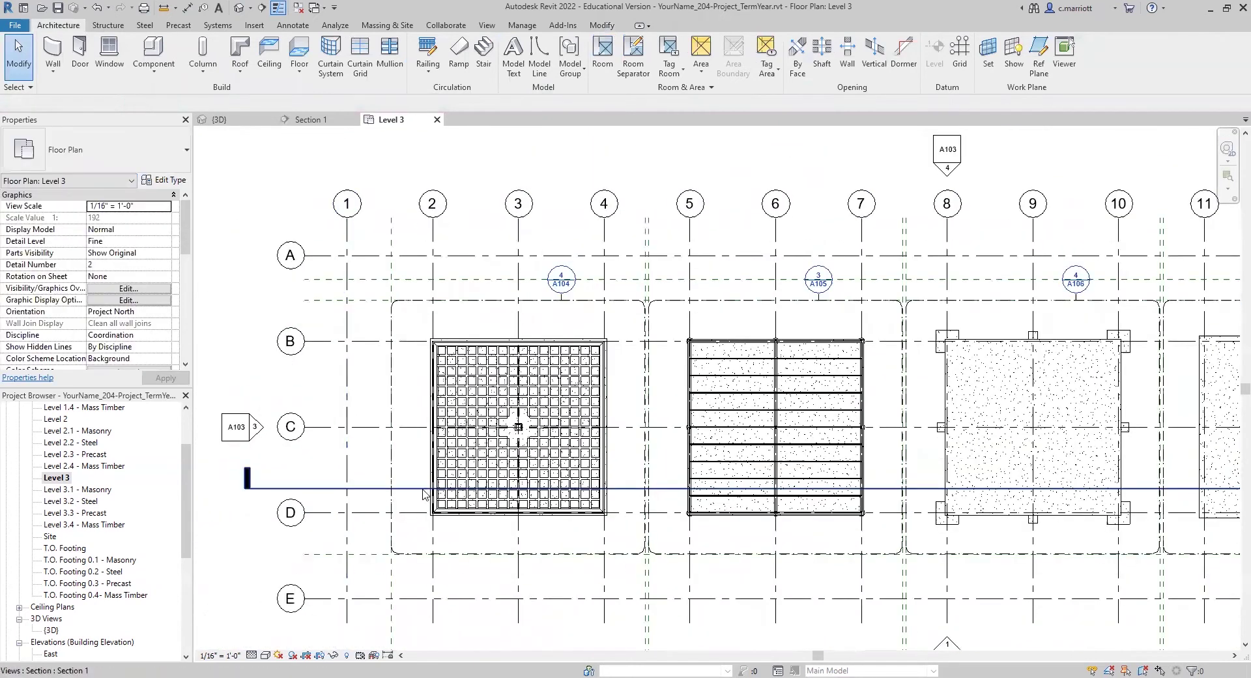
scroll(420, 490, "up", 3)
scroll(419, 494, "up", 5)
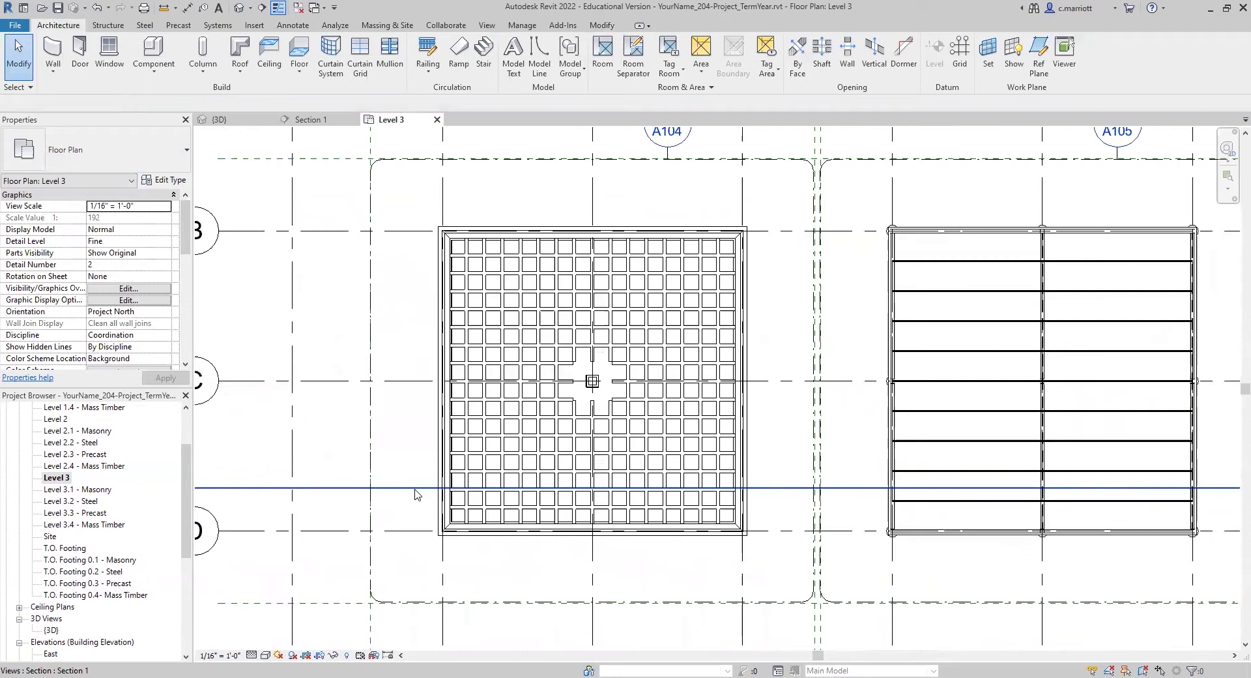
scroll(508, 491, "up", 3)
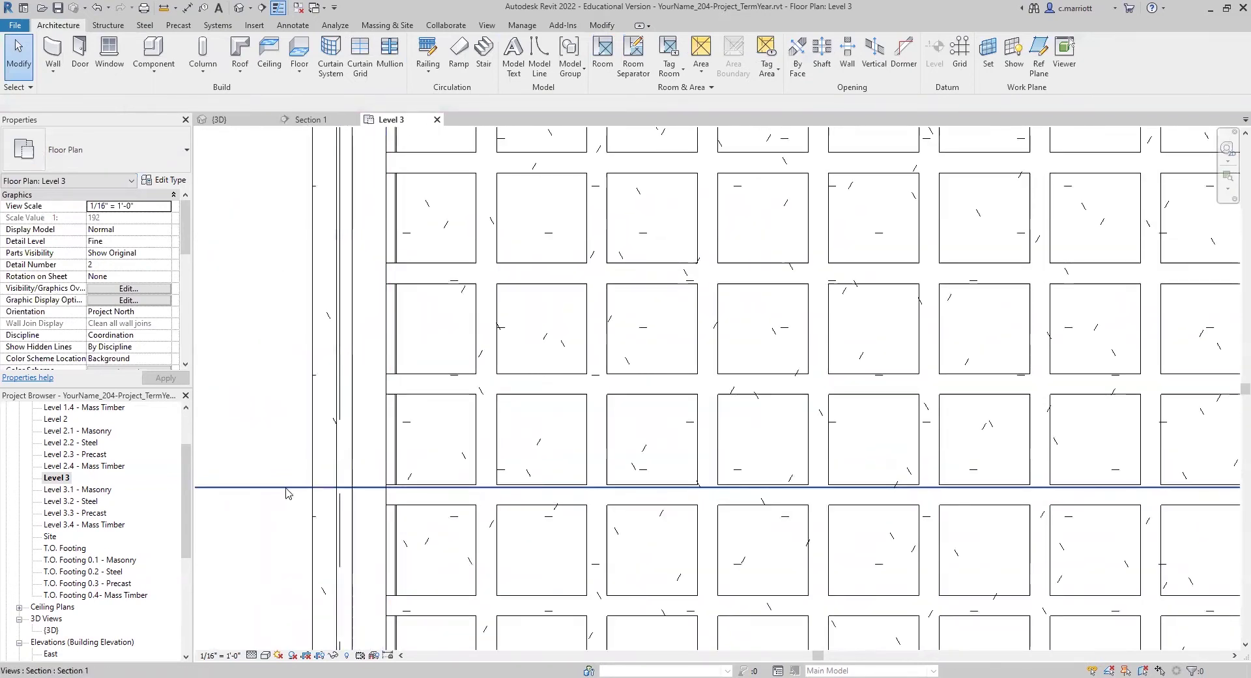
scroll(287, 493, "down", 2)
left_click_drag(279, 494, 287, 483)
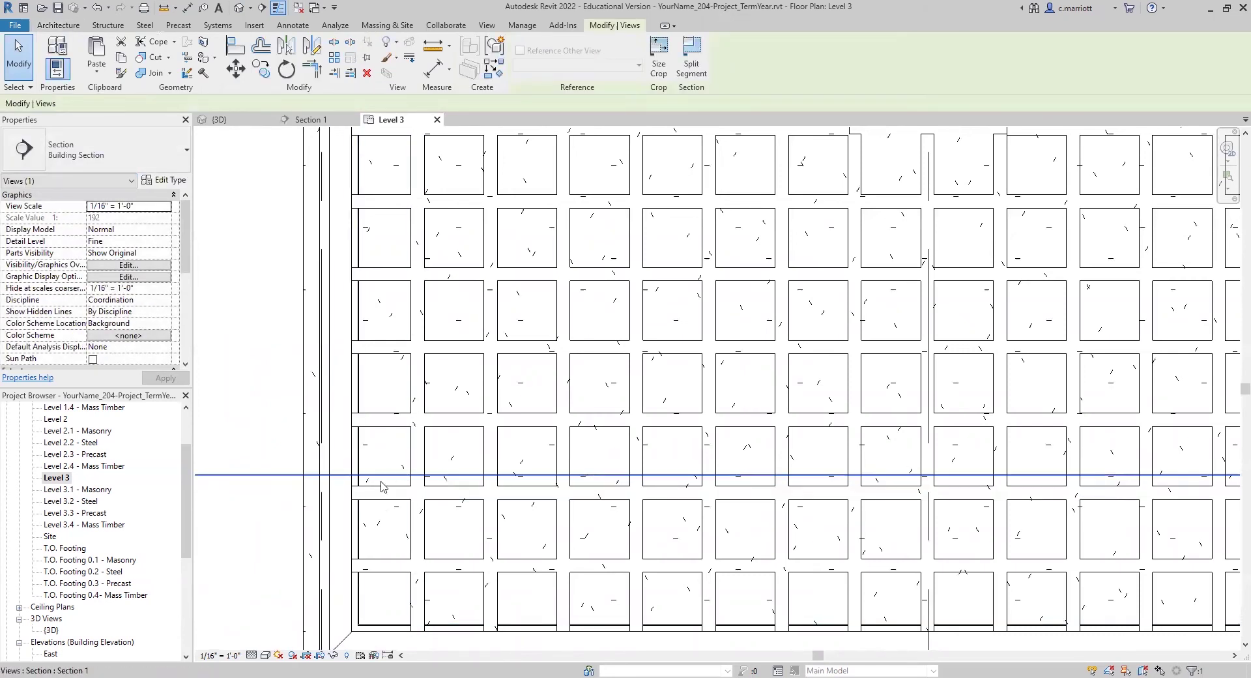
scroll(378, 488, "down", 3)
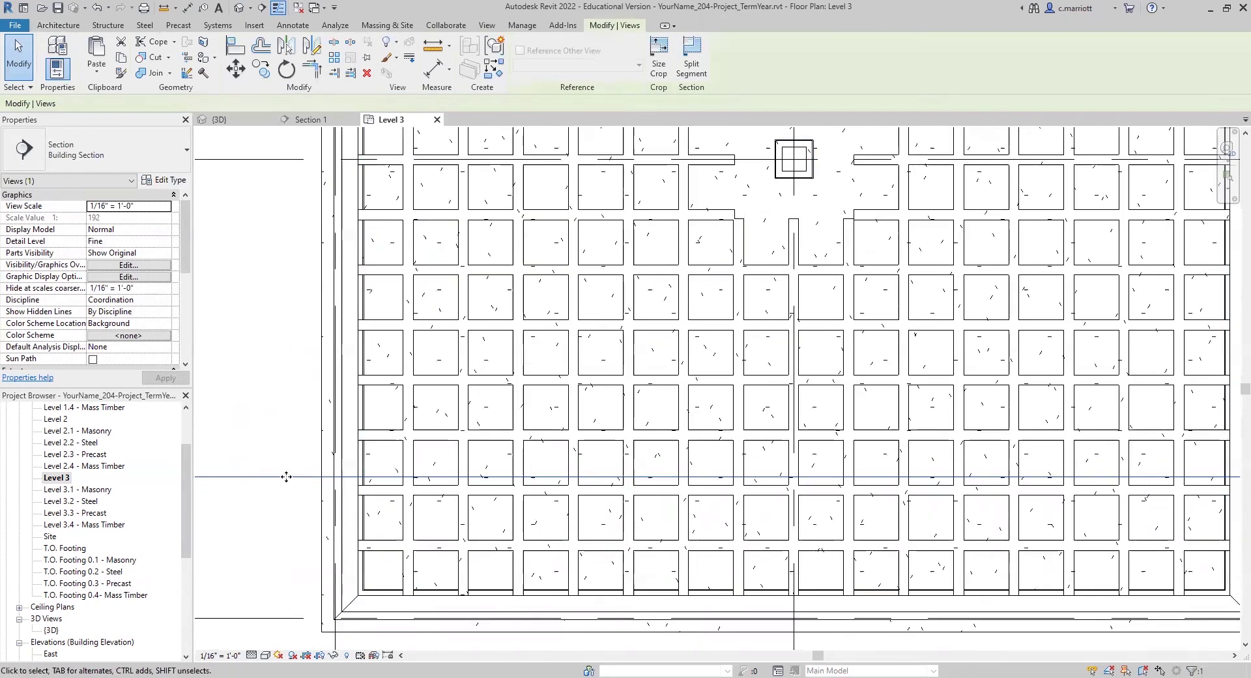
- Open the Section 1 view and examine how the pan joists are cut below Level 3 in the masonry building
middle_click_drag(302, 524, 428, 432)
scroll(64, 626, "down", 1)
scroll(65, 642, "down", 1)
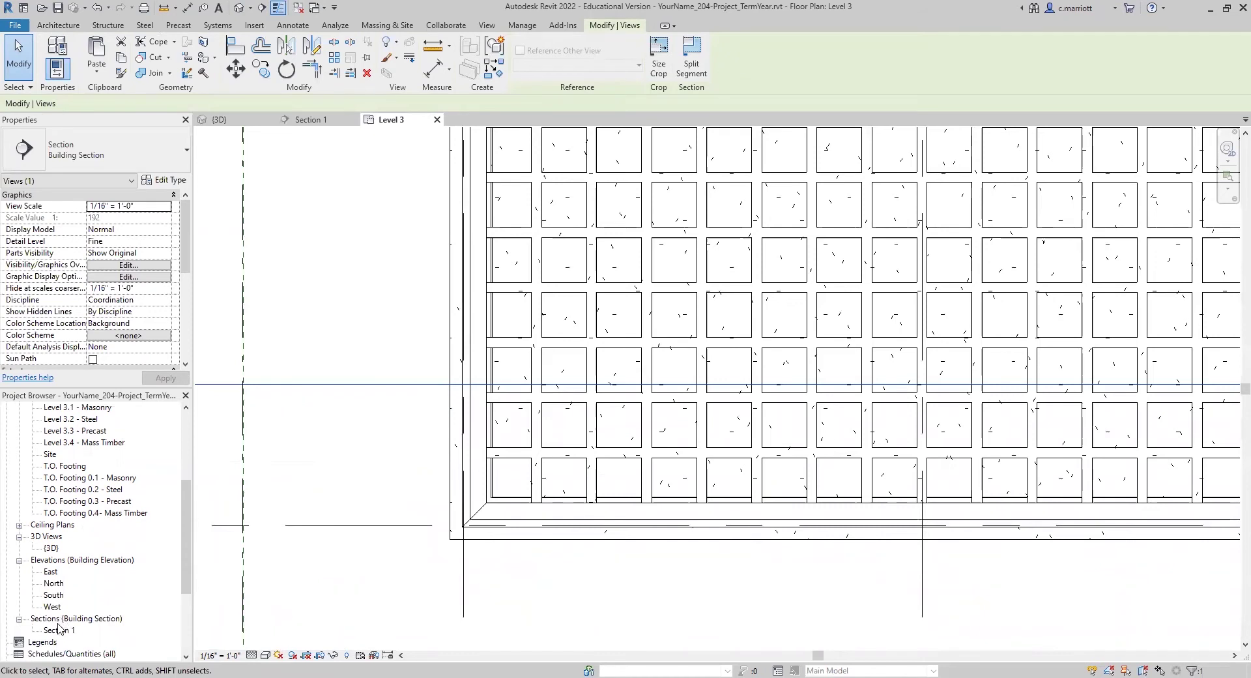
double_click(60, 629)
scroll(394, 396, "up", 5)
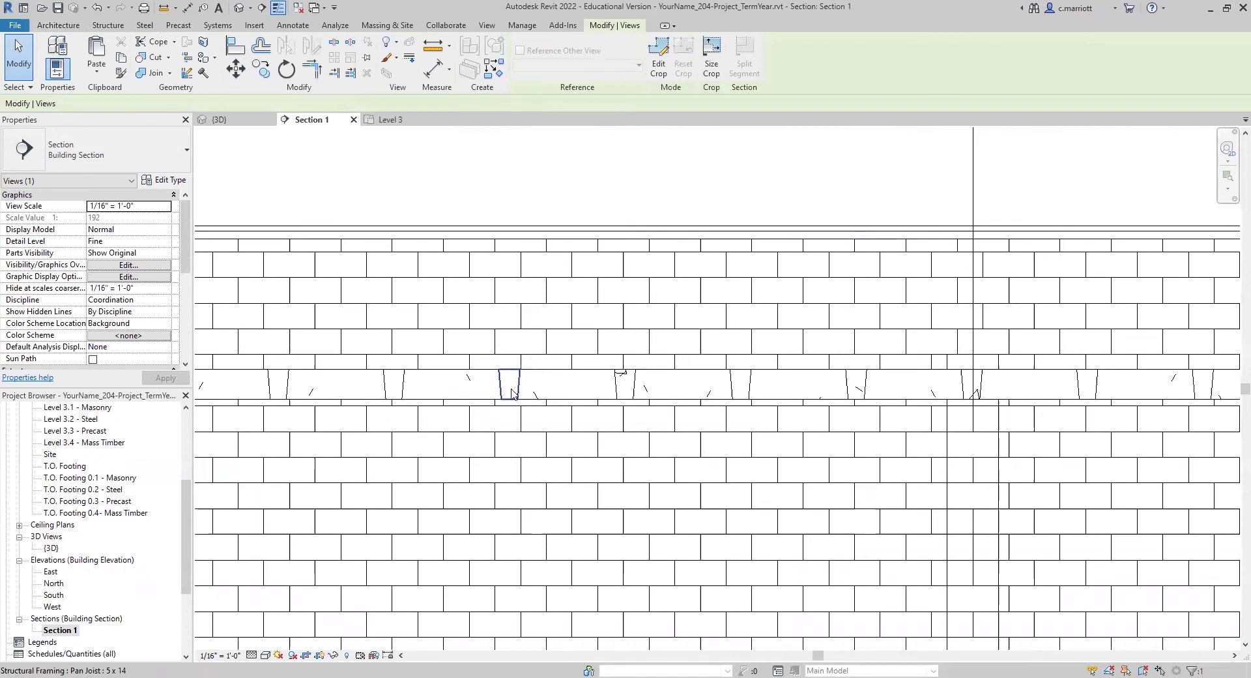
scroll(505, 399, "down", 3)
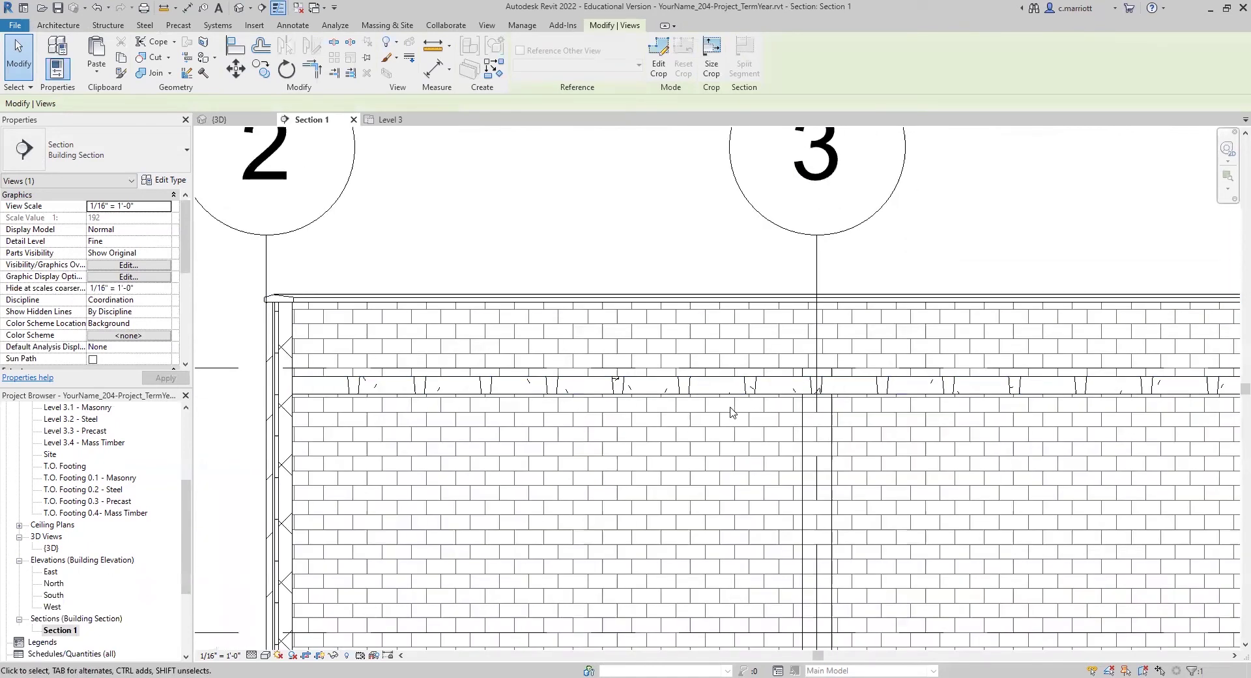
scroll(777, 400, "up", 2)
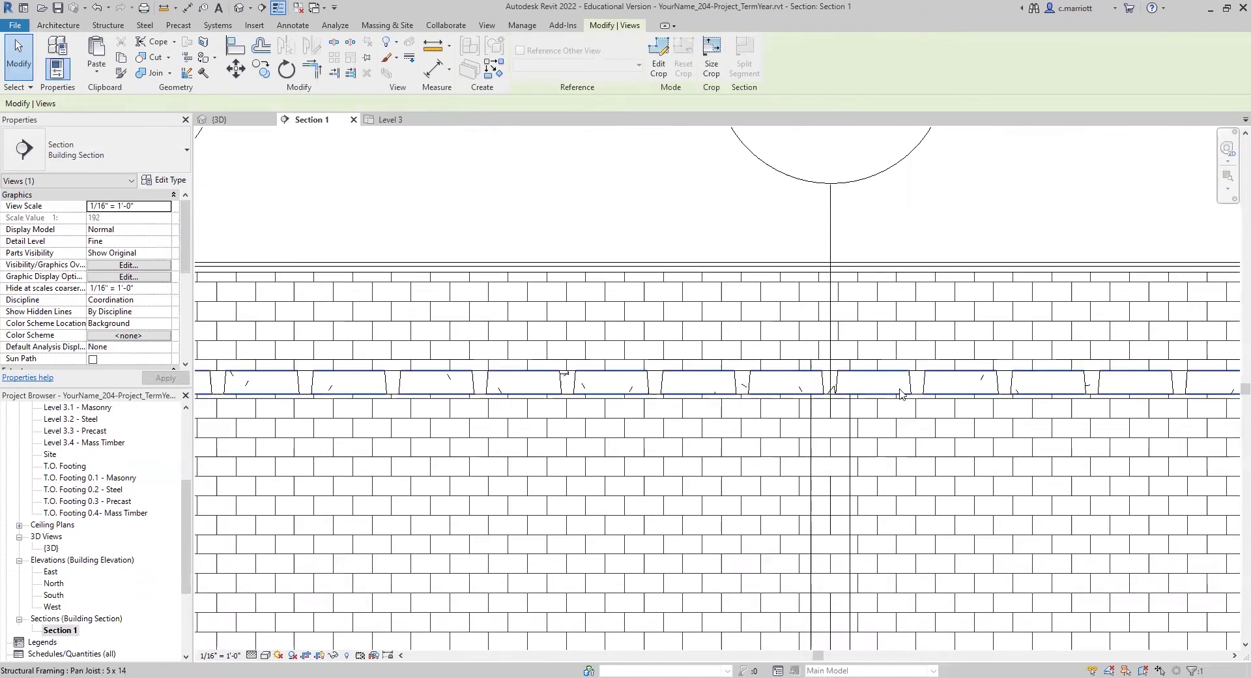
scroll(592, 425, "down", 2)
scroll(573, 428, "up", 4)
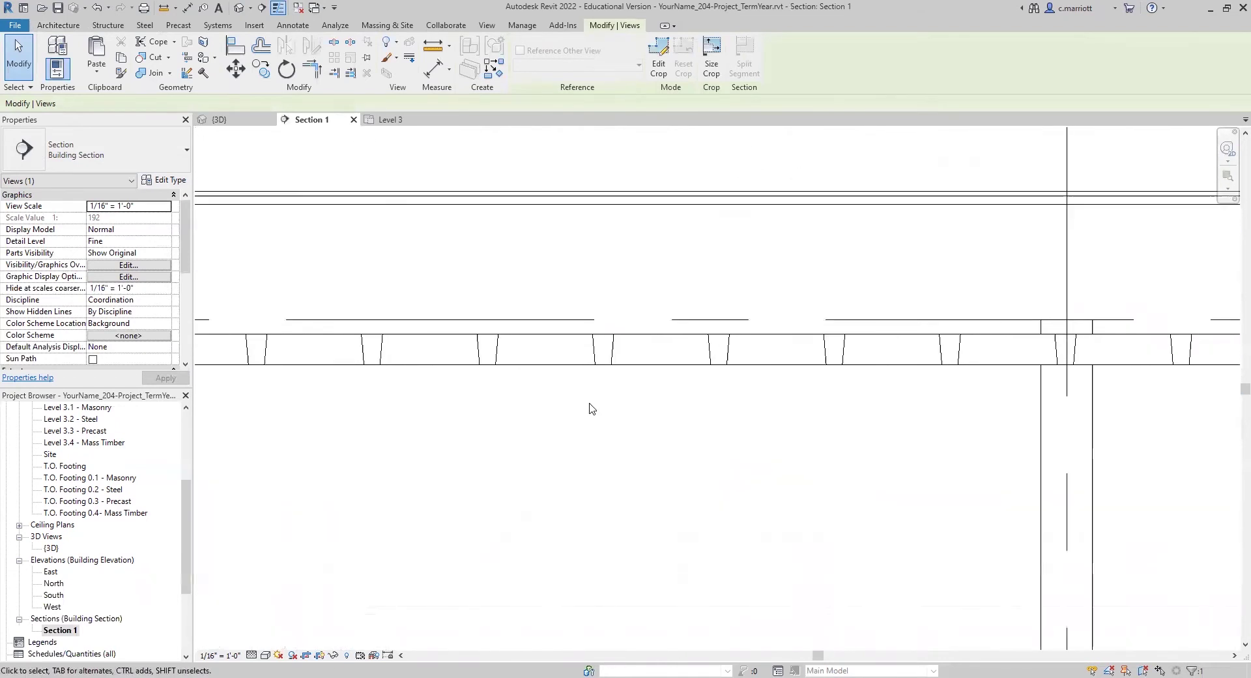
- Inspect the instance properties and type dimensions of one 5 x 14 pan joist in the section, leaving them as they are
left_click(600, 355)
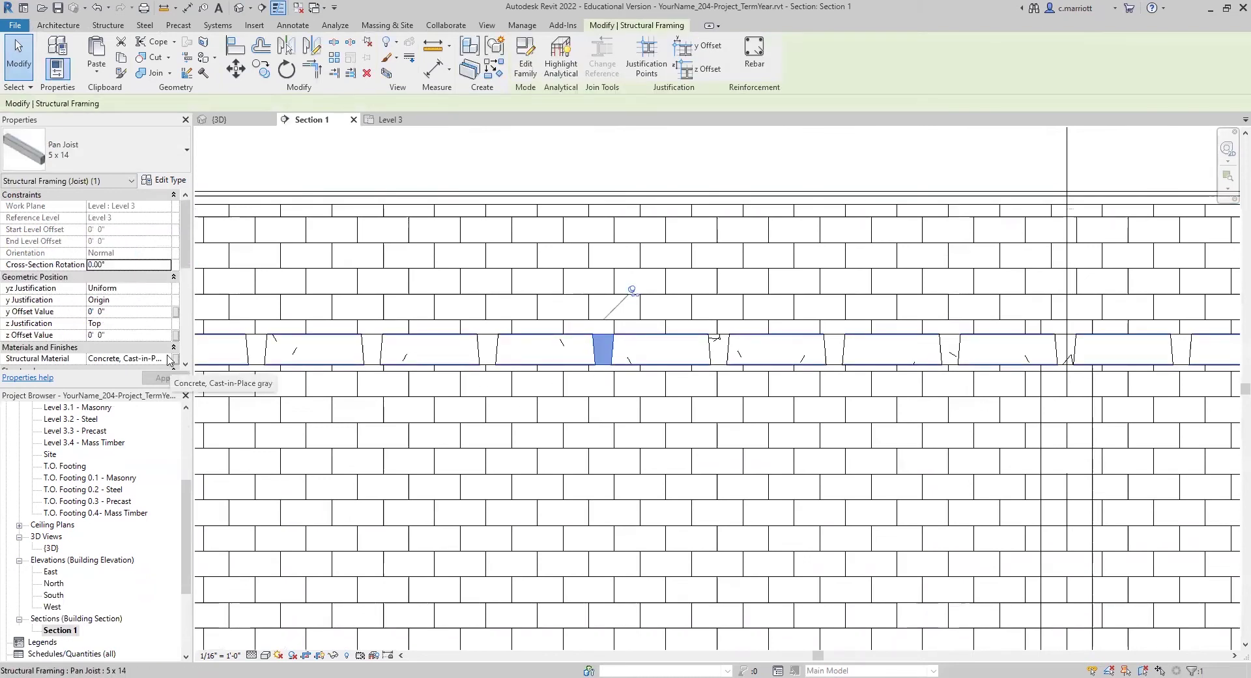
scroll(174, 303, "down", 3)
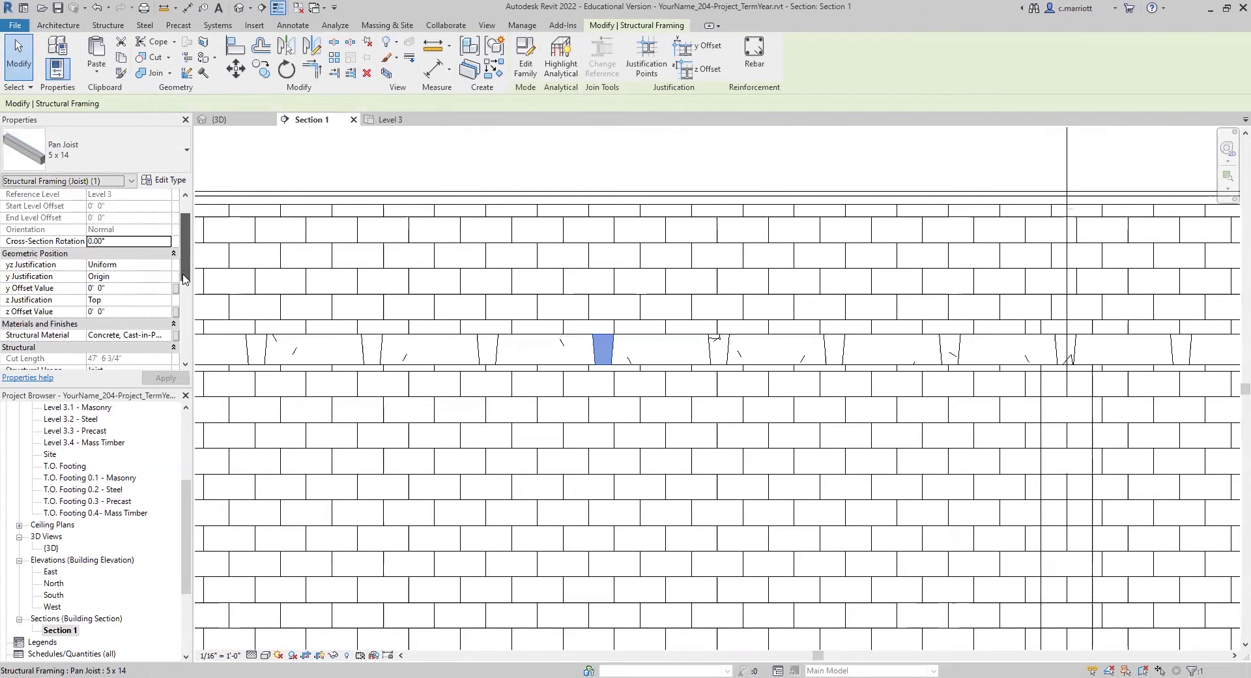
scroll(173, 306, "down", 3)
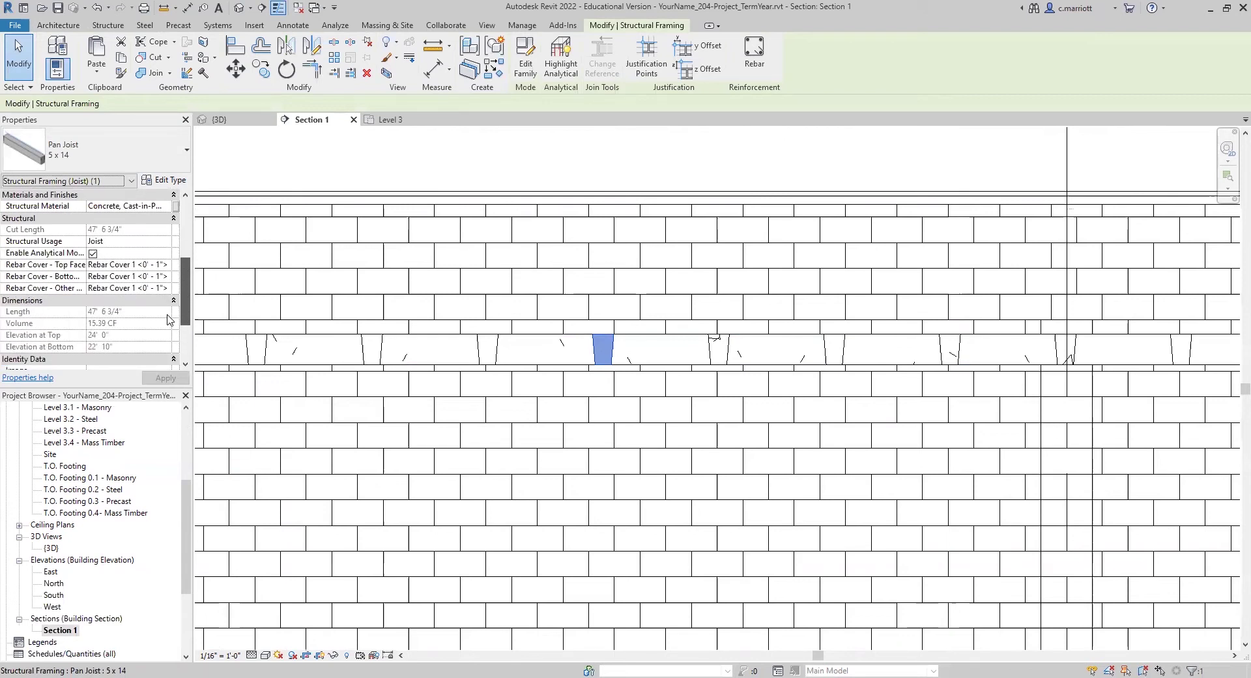
scroll(168, 316, "up", 6)
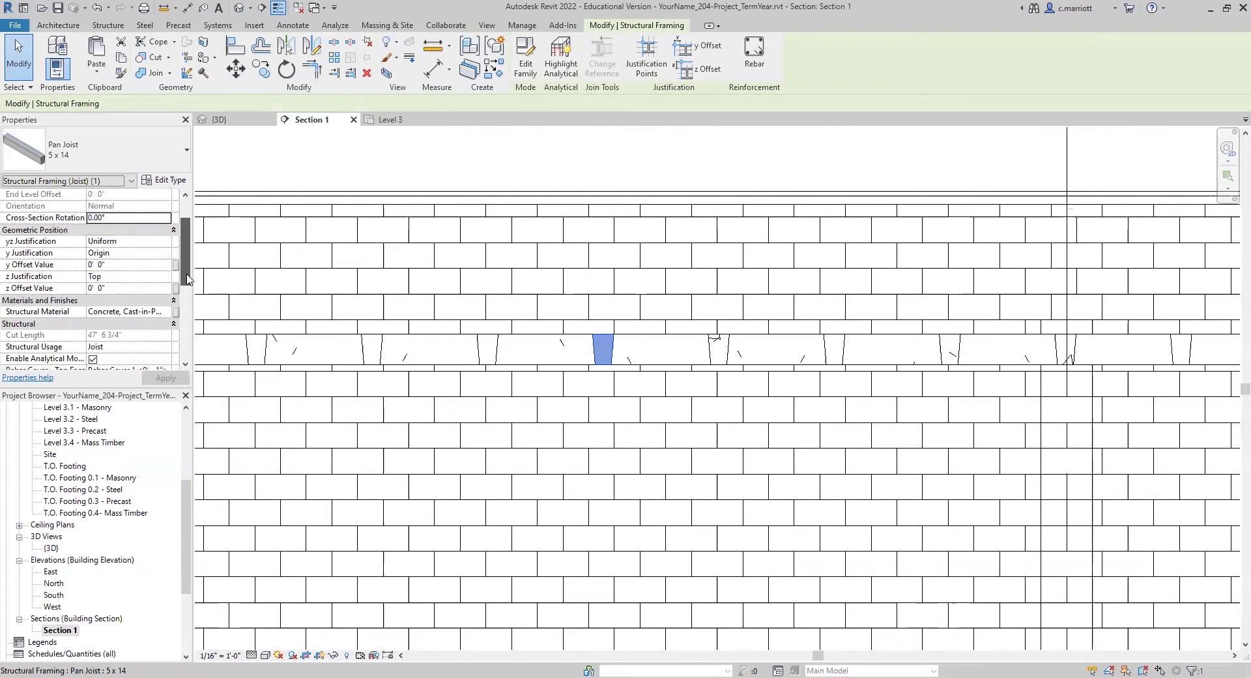
scroll(189, 273, "up", 2)
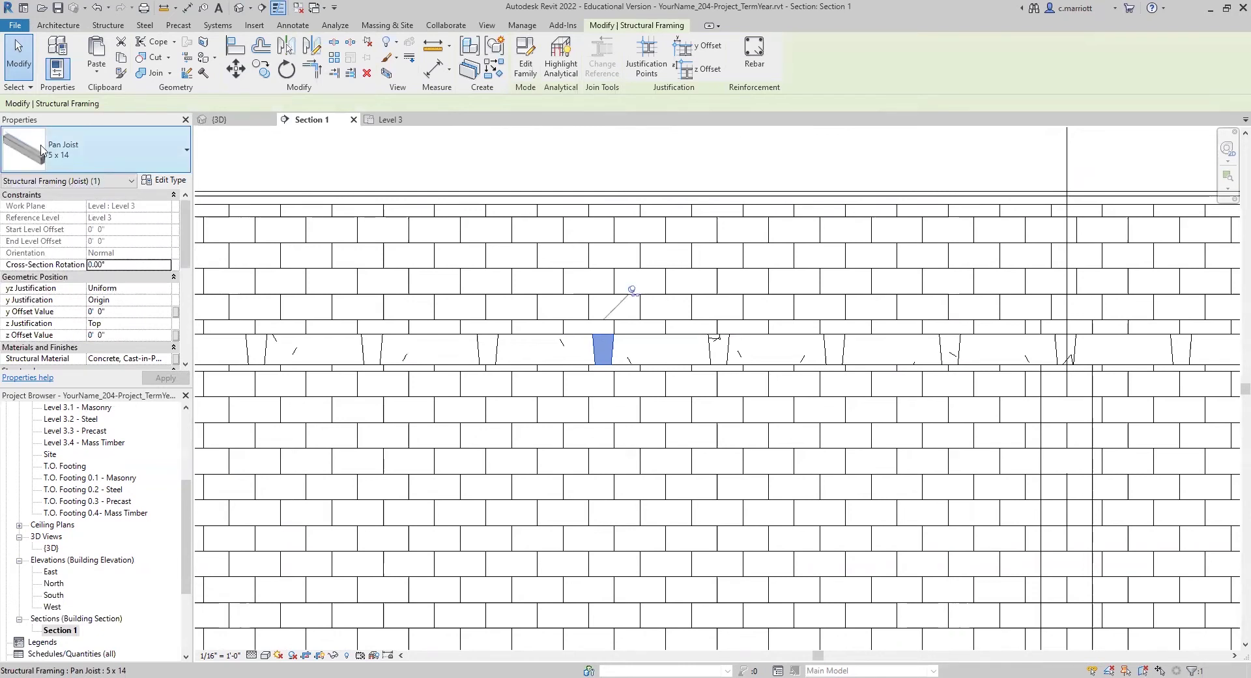
left_click(165, 179)
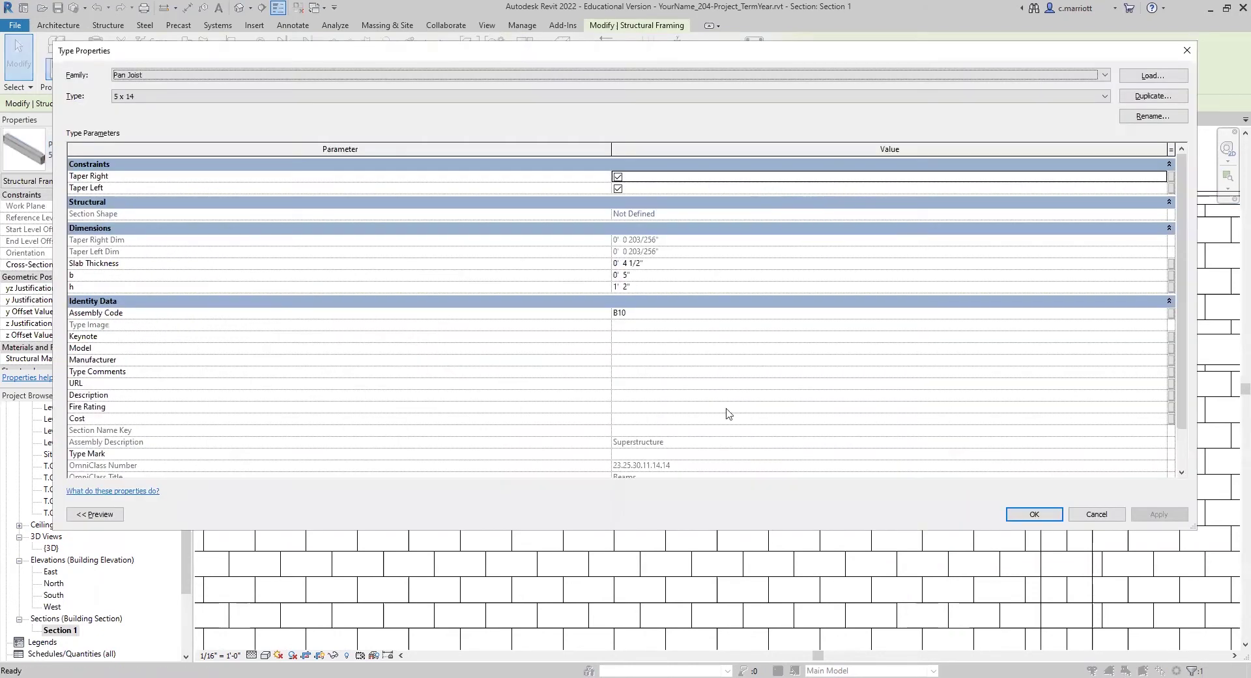
left_click(614, 272)
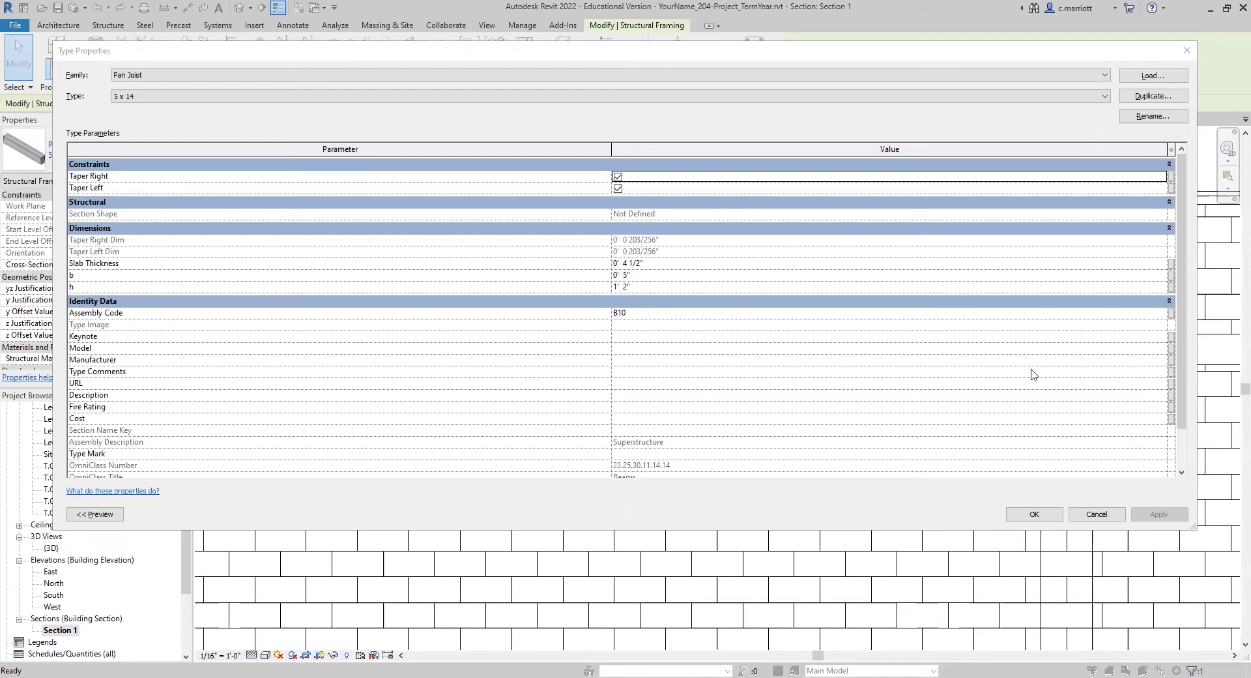
key("Escape")
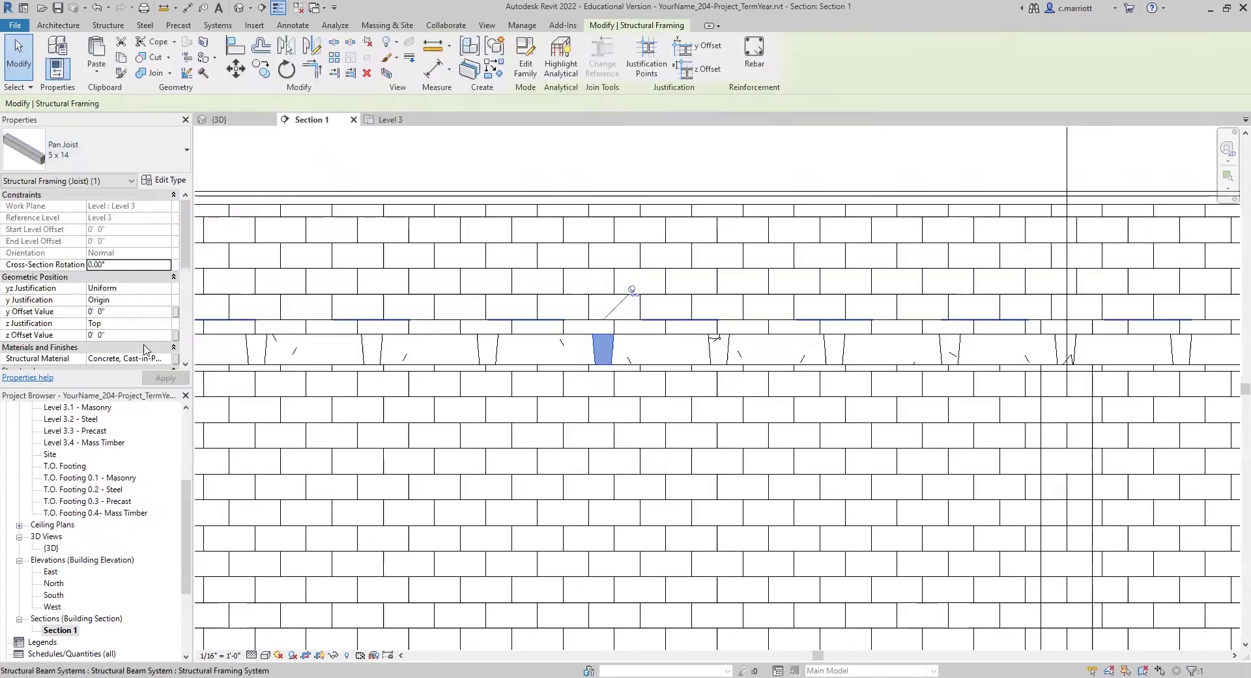
key("Escape")
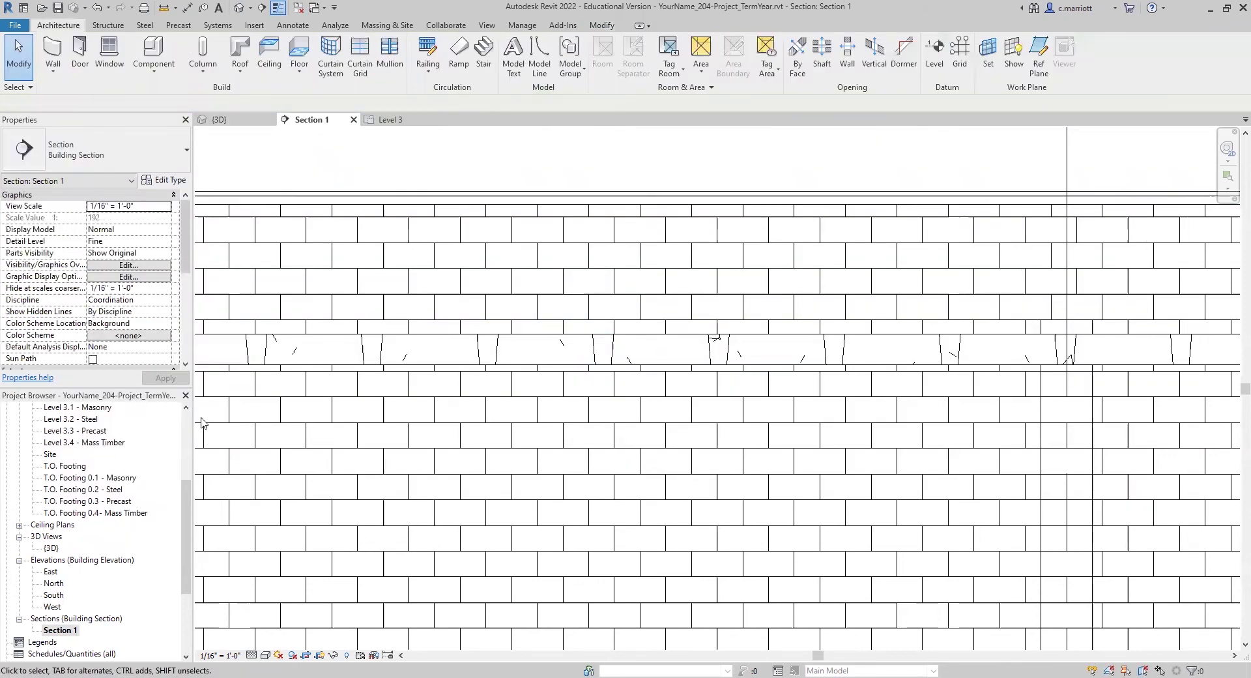
- Return to the Level 3 floor plan at the pan joist grid around the central column
scroll(106, 481, "up", 5)
double_click(56, 547)
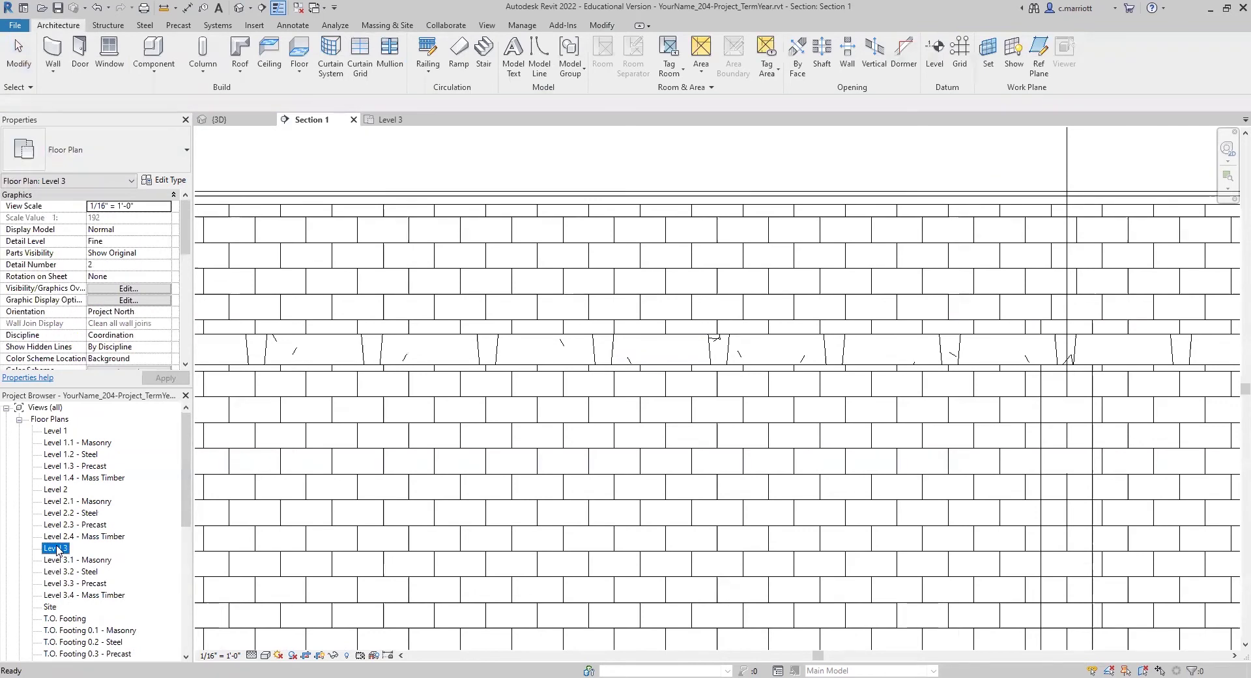
scroll(691, 392, "up", 3)
middle_click_drag(691, 393, 671, 403)
middle_click_drag(615, 338, 427, 559)
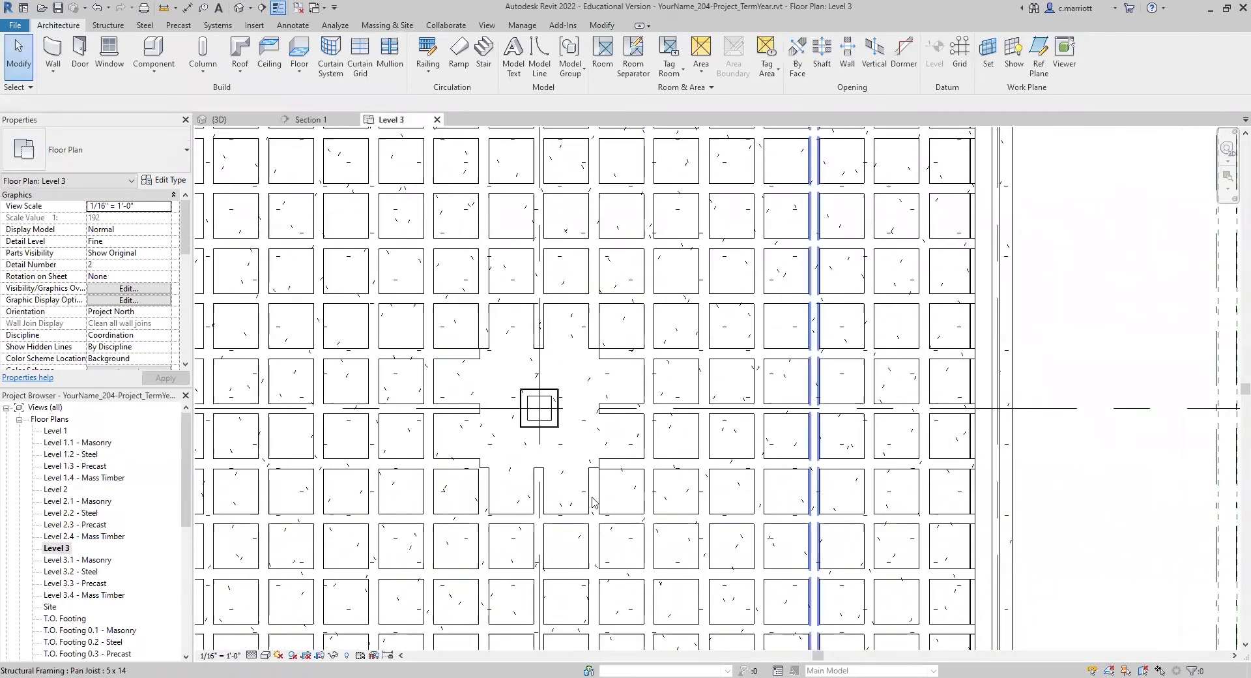
- Start an architectural floor on Level 3 and duplicate the Concrete Slab - 6" type as Concrete Slab - 9.5"
left_click(305, 50)
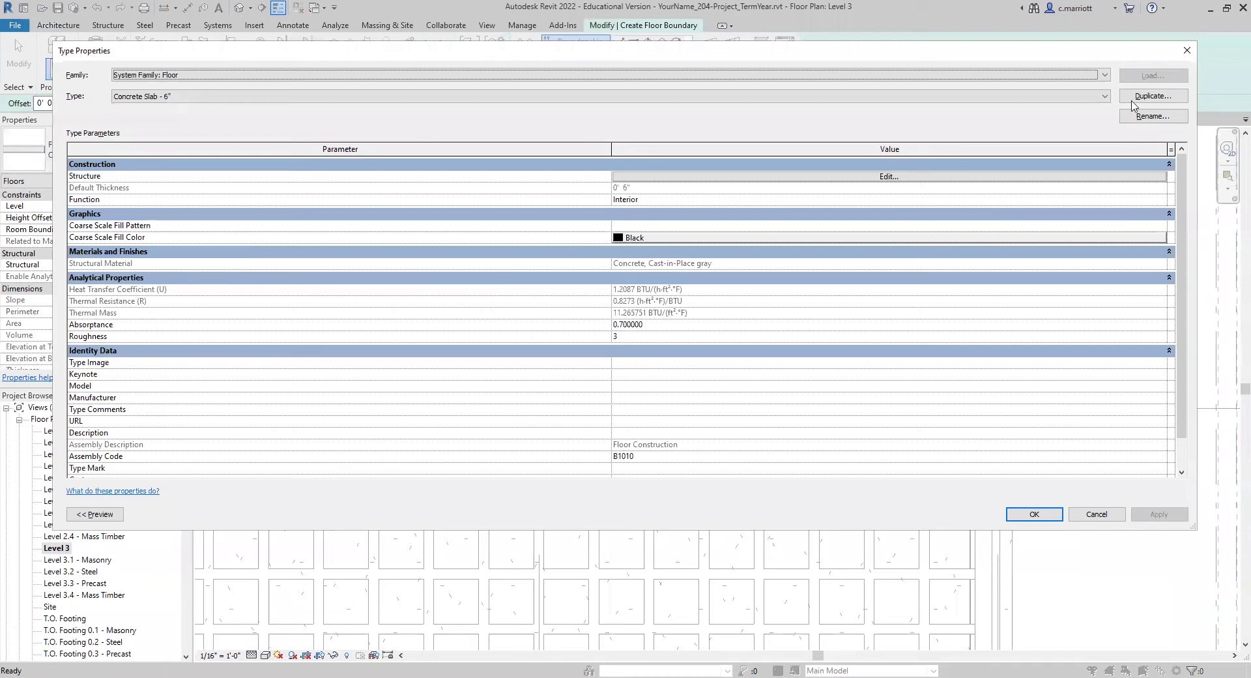
left_click(1134, 98)
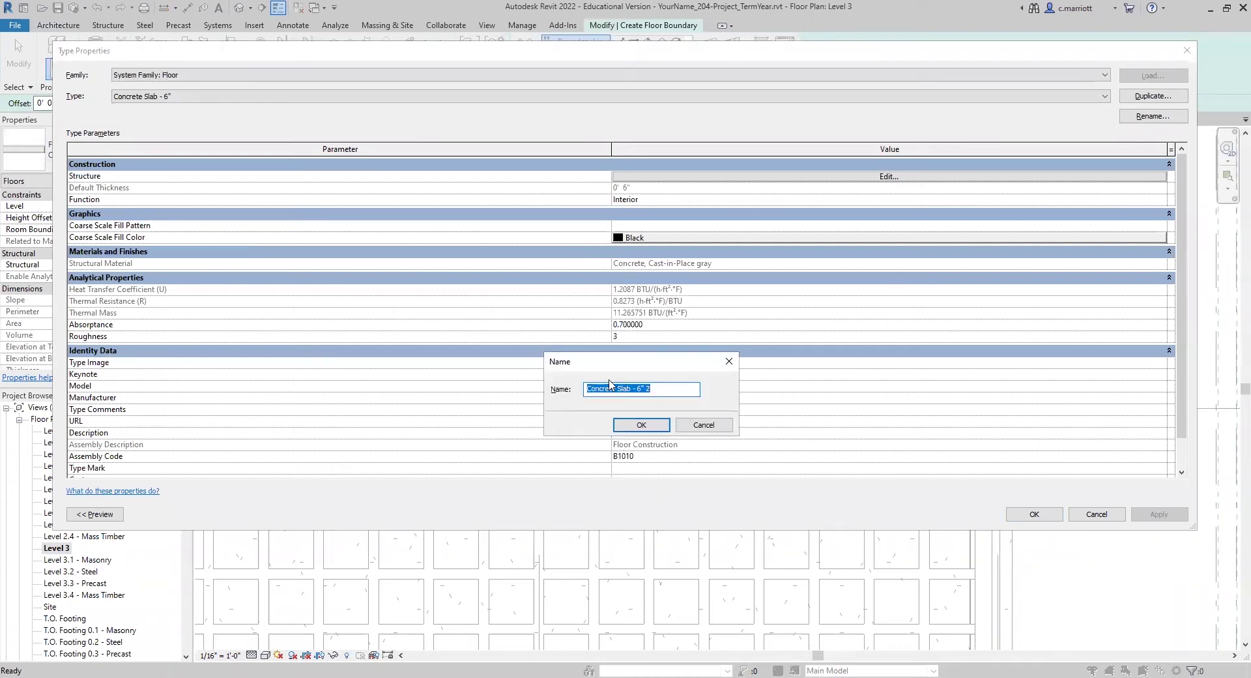
left_click(651, 389)
left_click(642, 425)
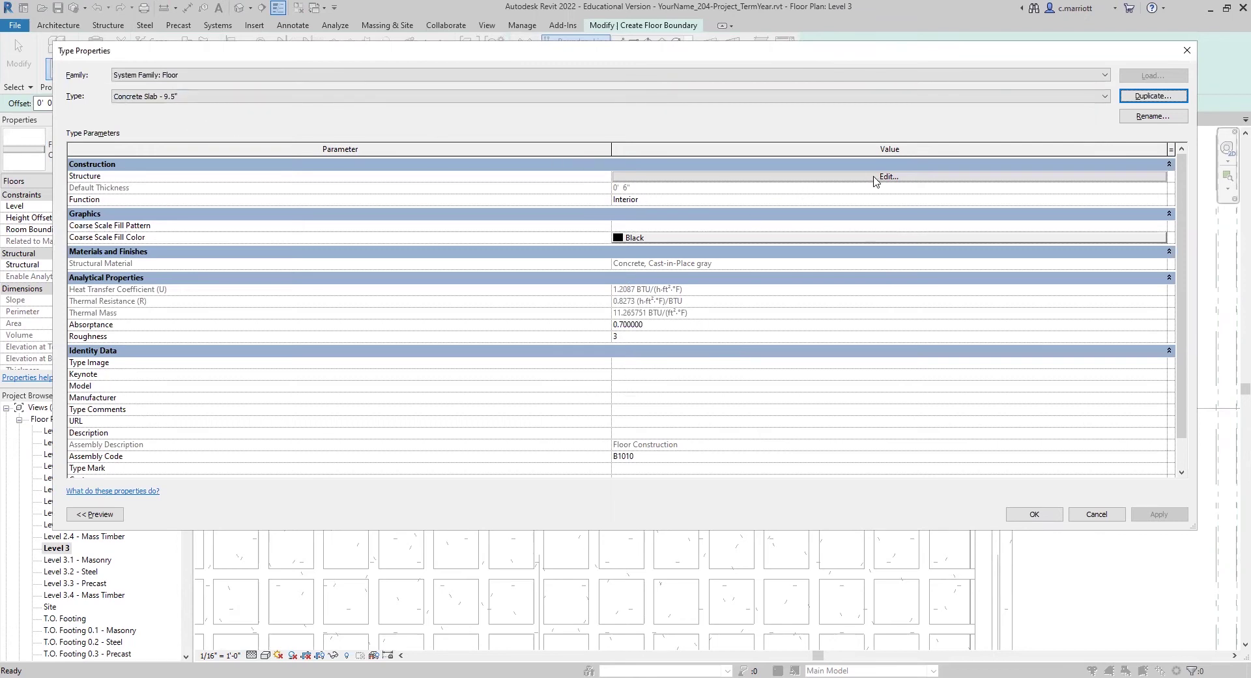
- Set the thickness of the new slab type's cast-in-place concrete structure layer to 9.5" and accept the assembly
left_click(870, 177)
left_click(564, 174)
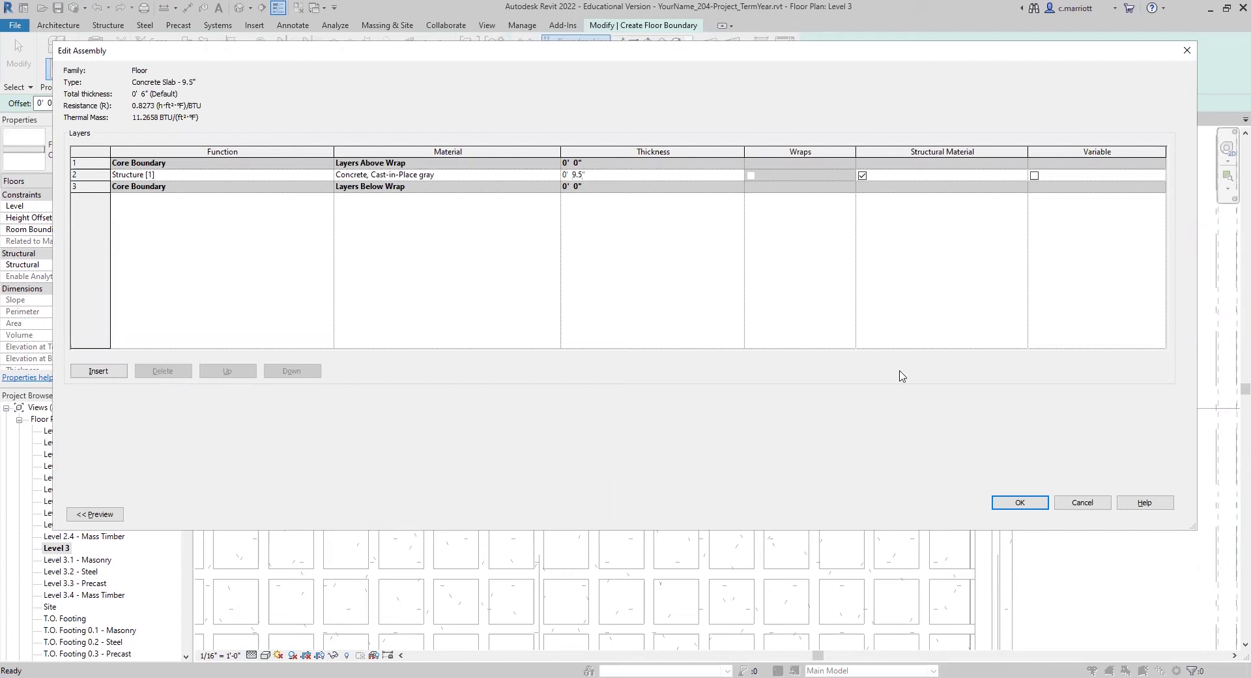
left_click(1020, 502)
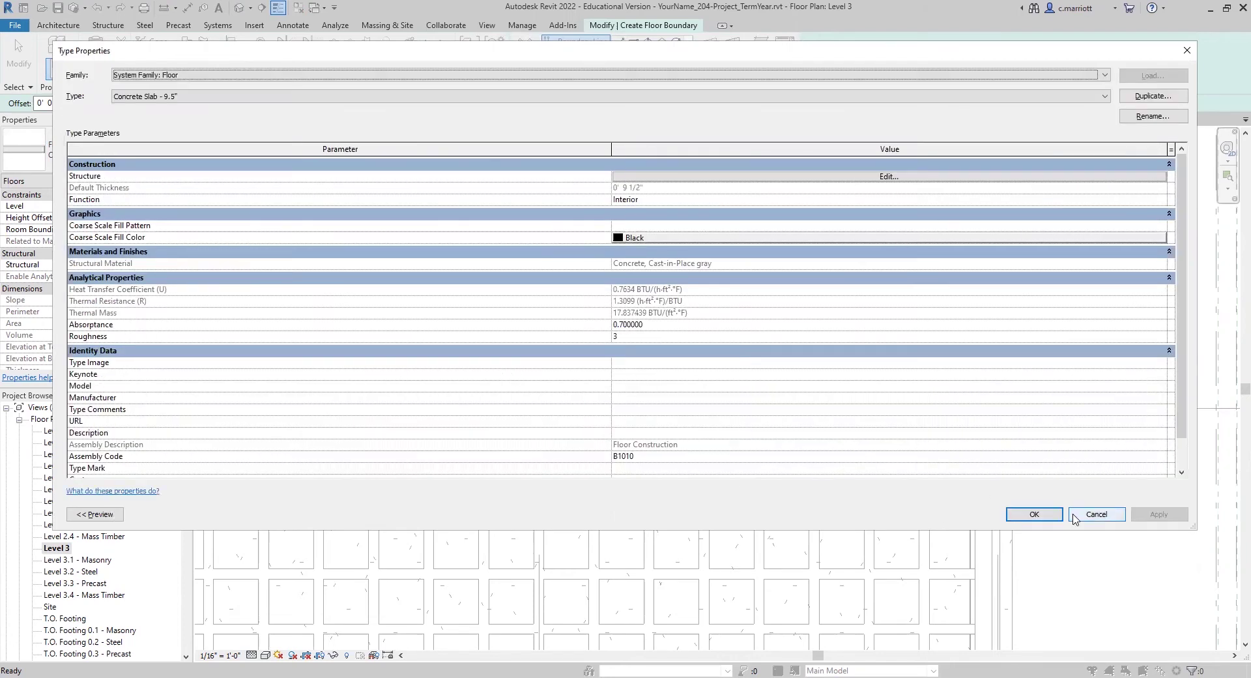
- Accept the new slab type and sketch a rectangular floor boundary about 6'-6 5/8" square around the central column, meeting the surrounding joists
left_click(1033, 515)
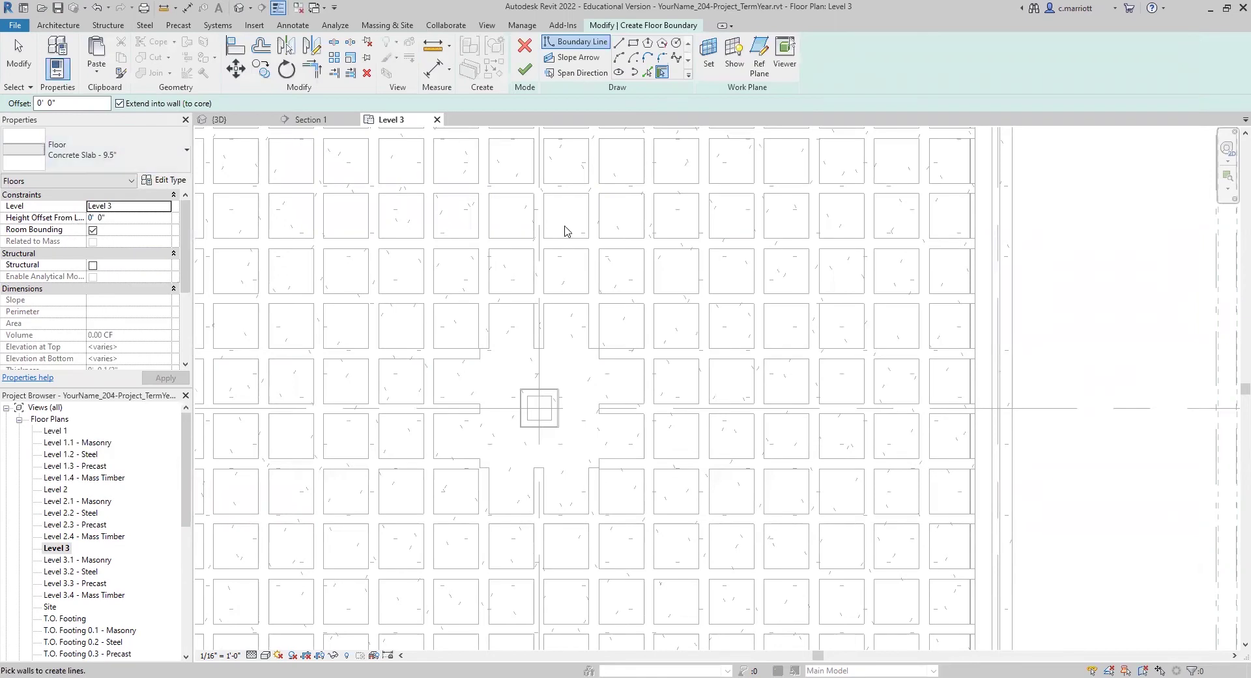
left_click(477, 349)
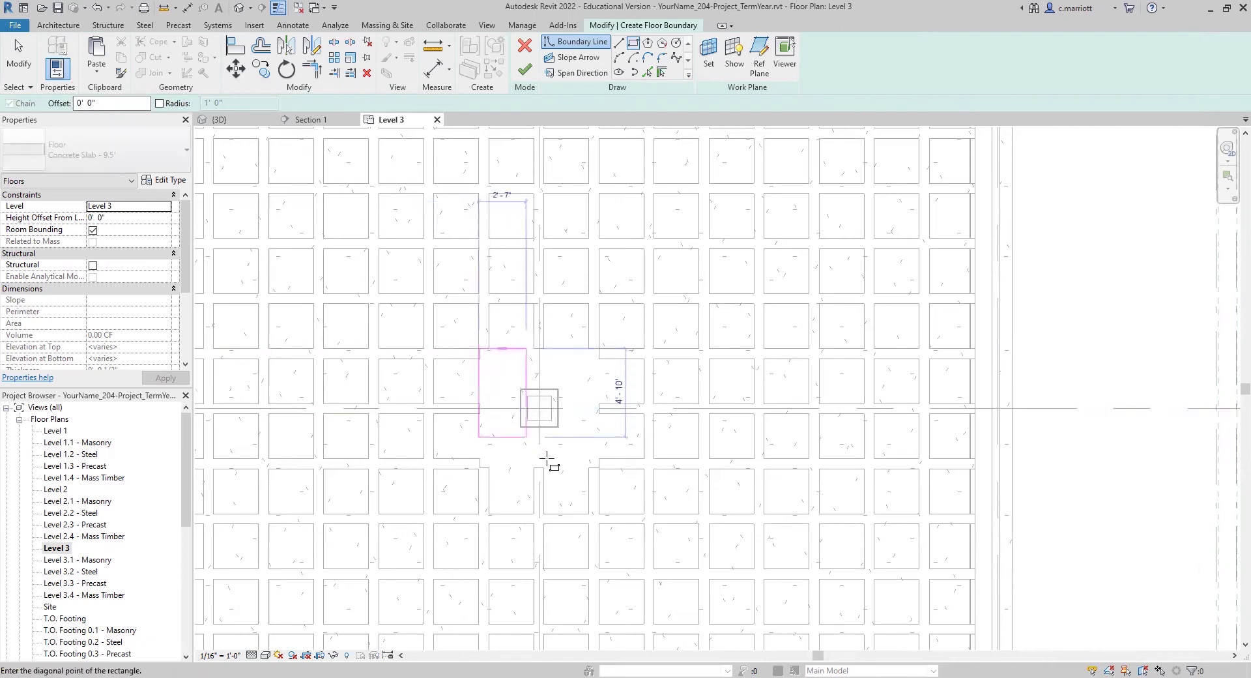
left_click(600, 467)
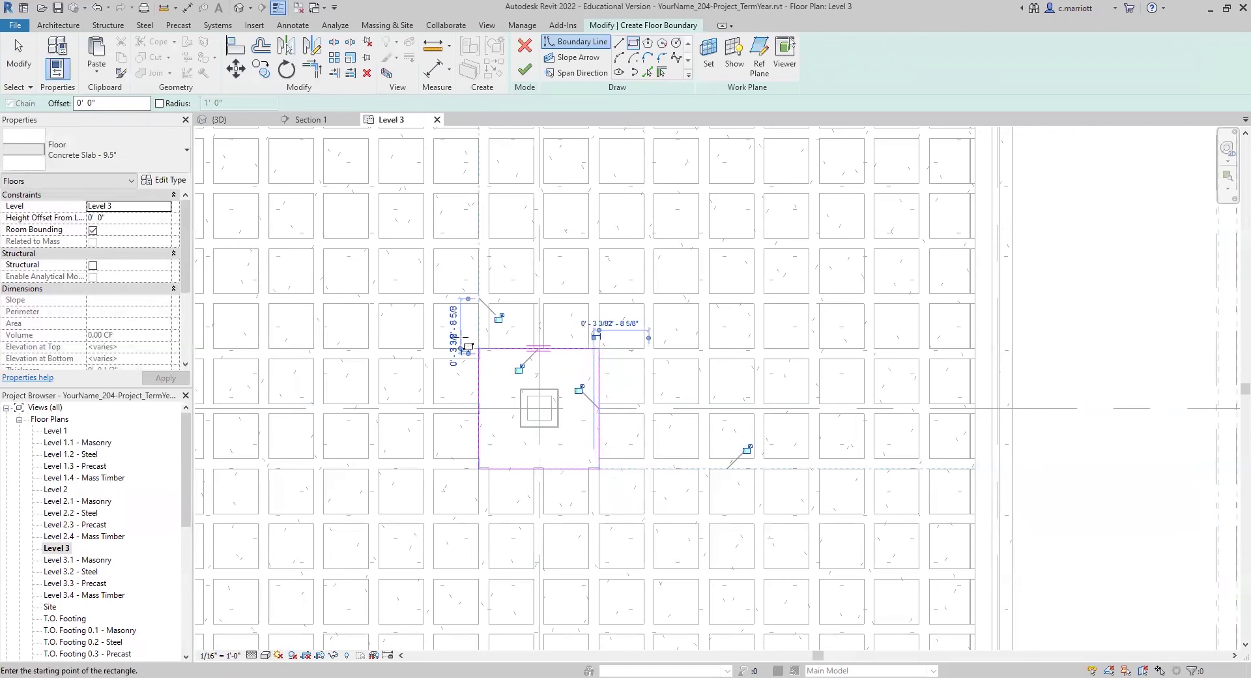
scroll(482, 350, "up", 5)
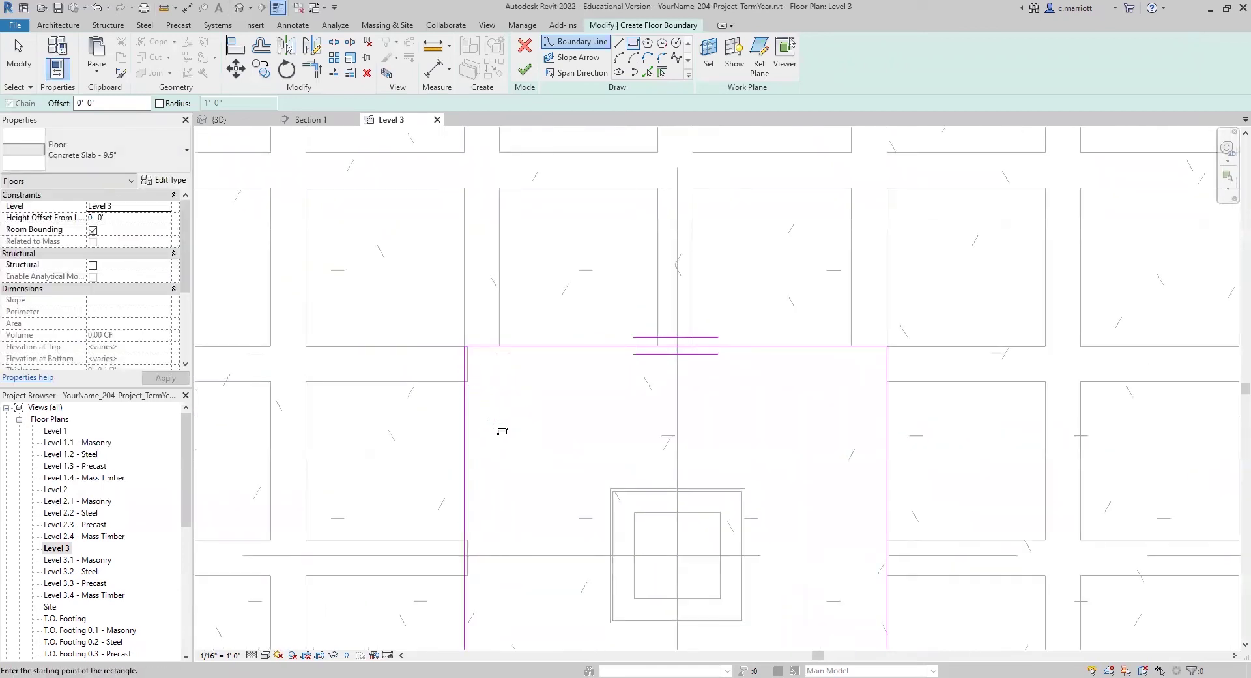
scroll(531, 387, "down", 2)
scroll(479, 395, "up", 1)
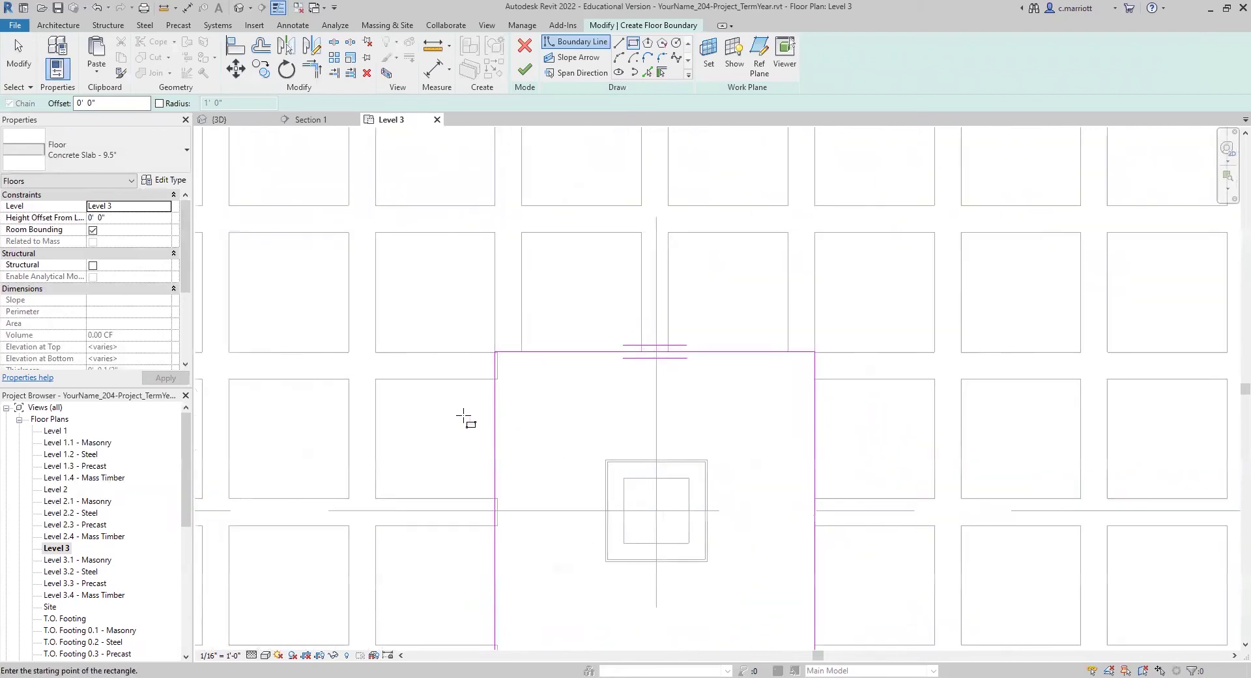
scroll(456, 397, "down", 2)
key("Escape")
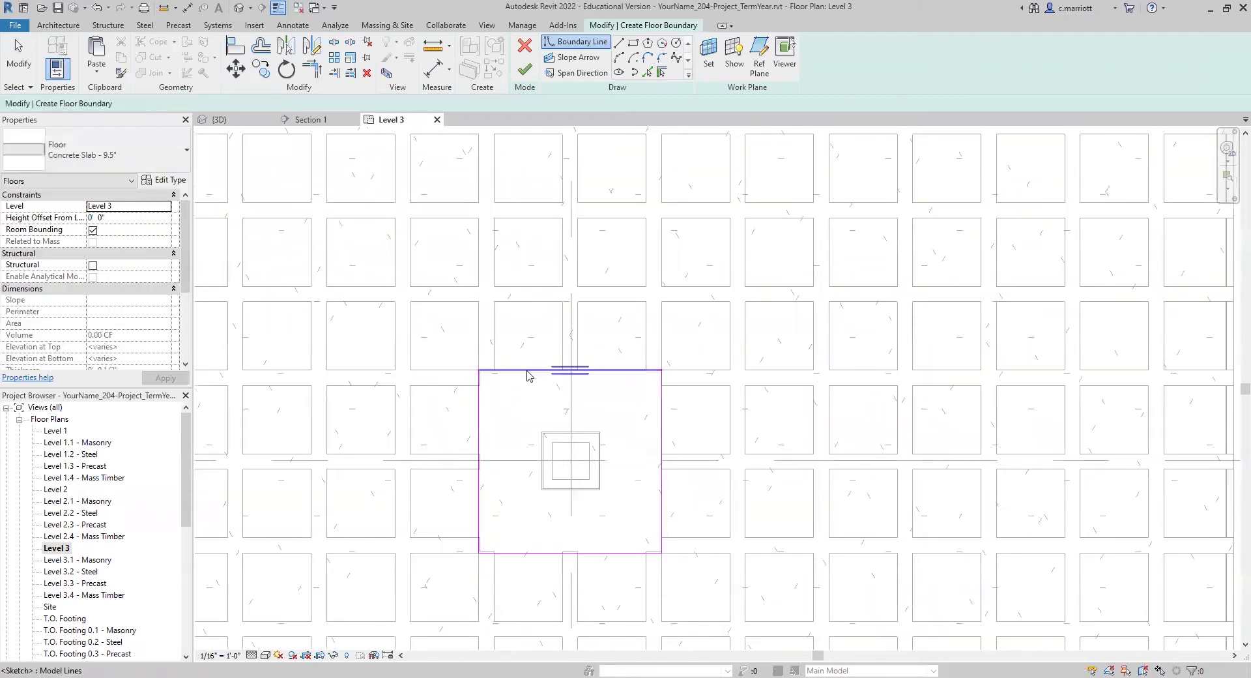
- Set the boundary's upper edge 3'-3" from the horizontal joist centerline through the column
left_click(531, 370)
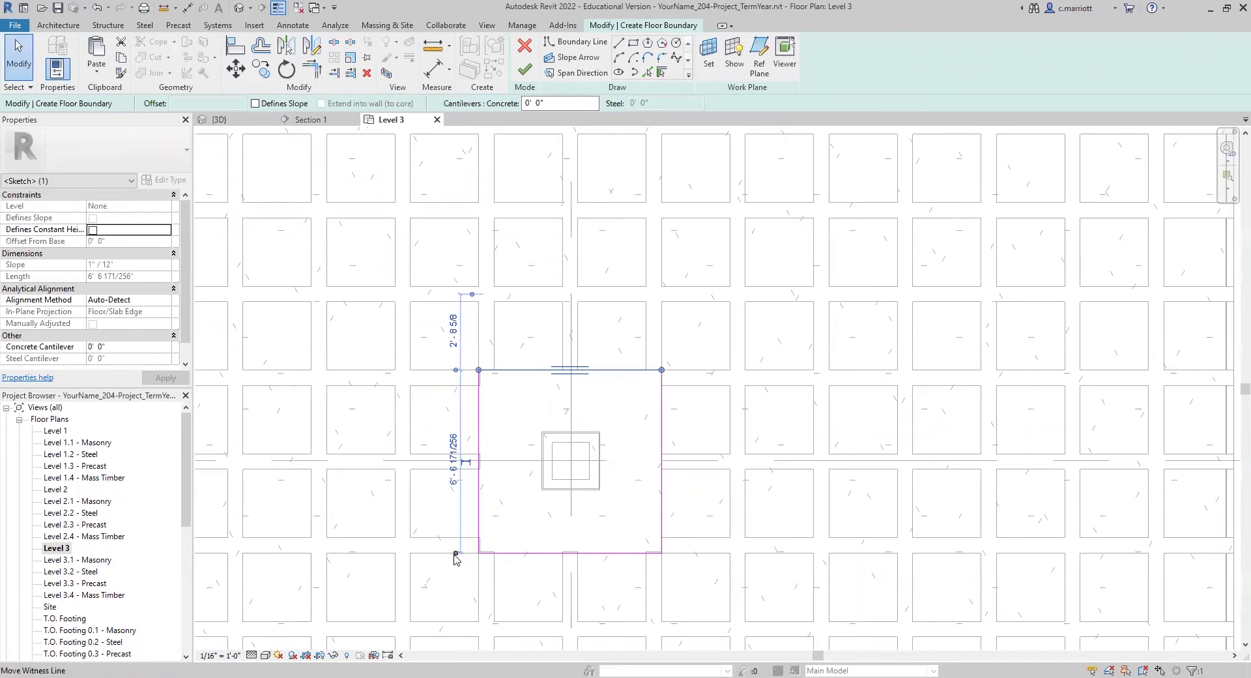
left_click_drag(455, 462, 455, 462)
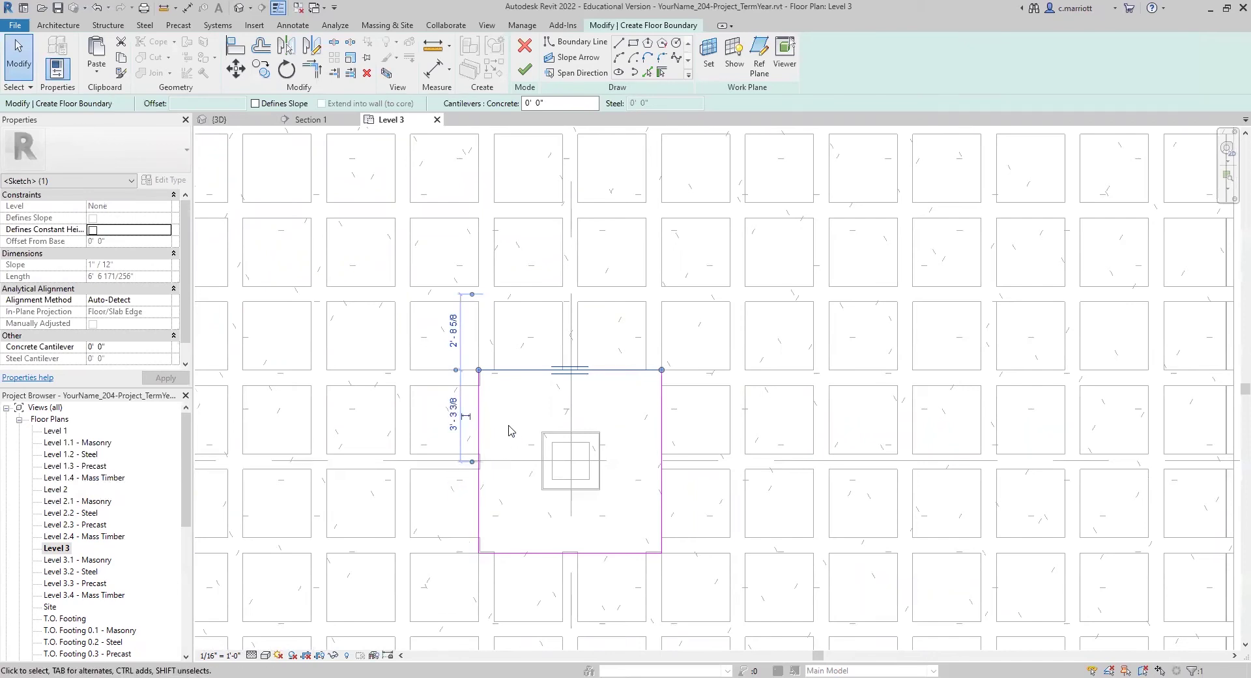
left_click(454, 422)
type("3 3")
key("Return")
left_click(490, 441)
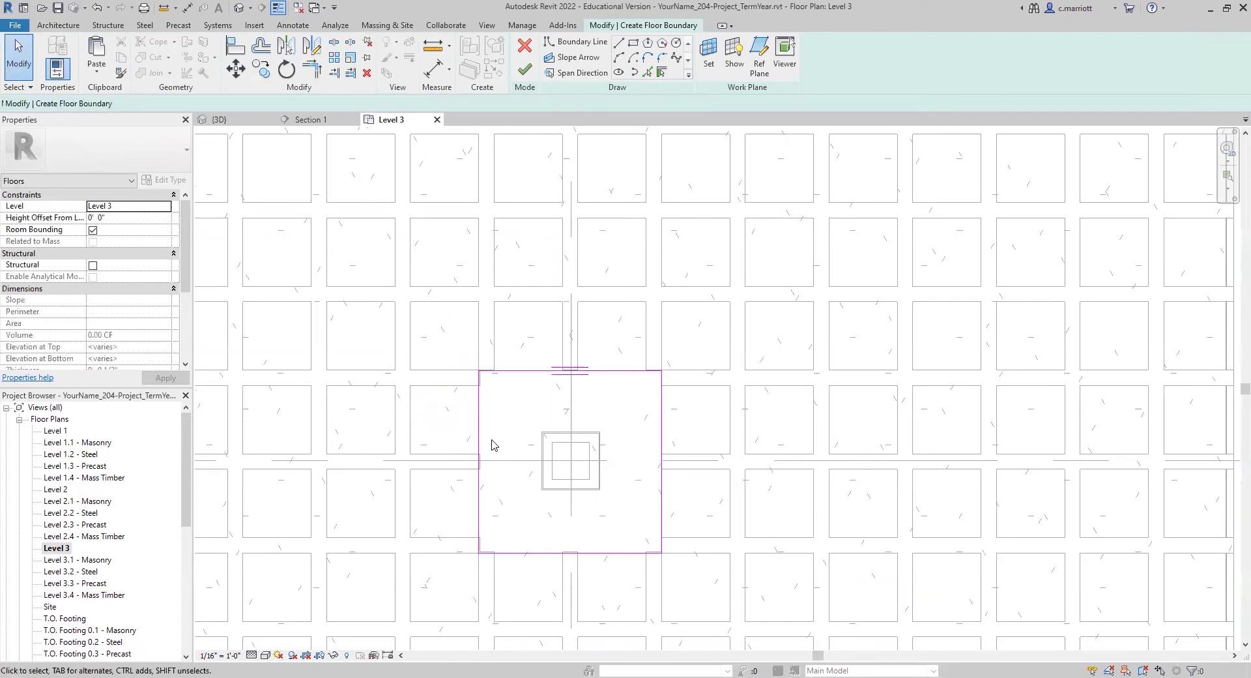
left_click(534, 371)
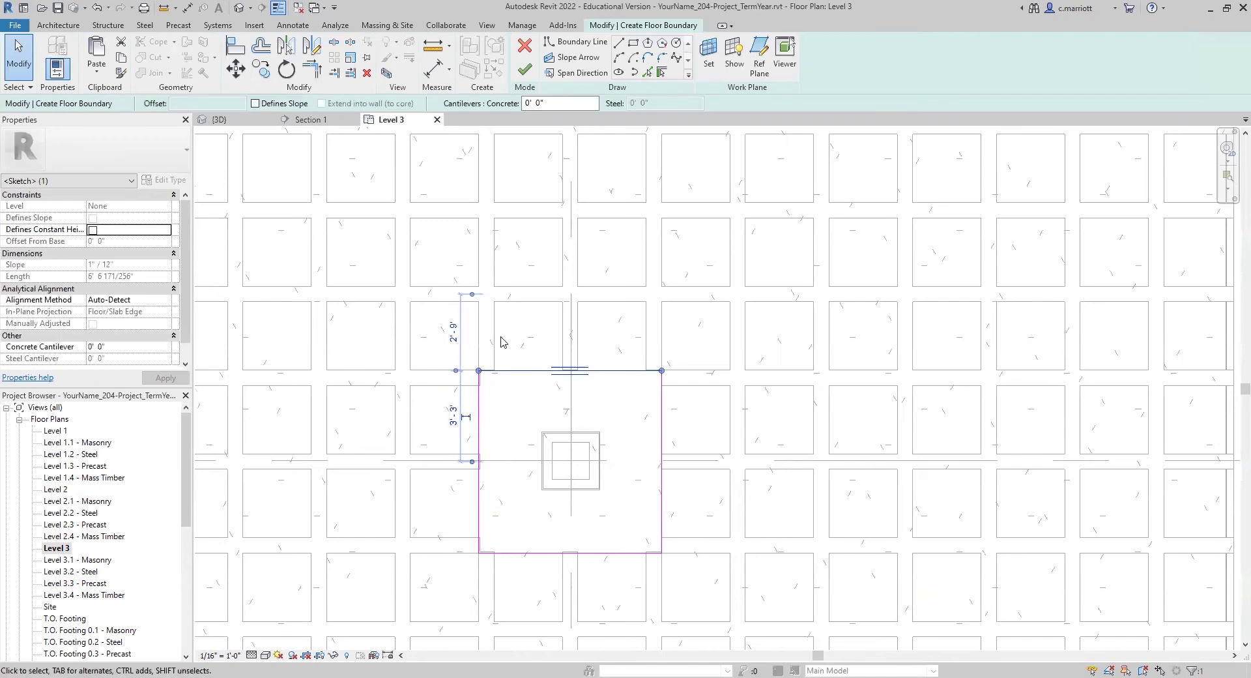
- Set the boundary's lower edge 3'-3" from the horizontal joist centerline through the column
left_click(505, 553)
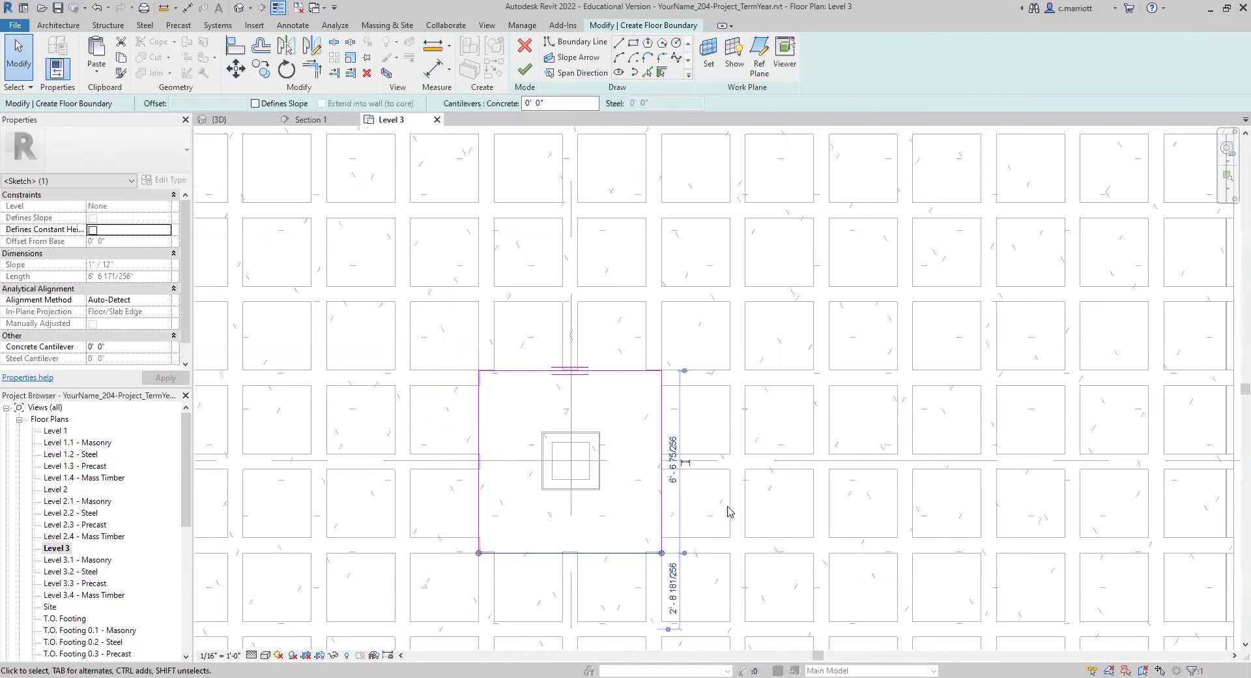
middle_click_drag(695, 490, 650, 411)
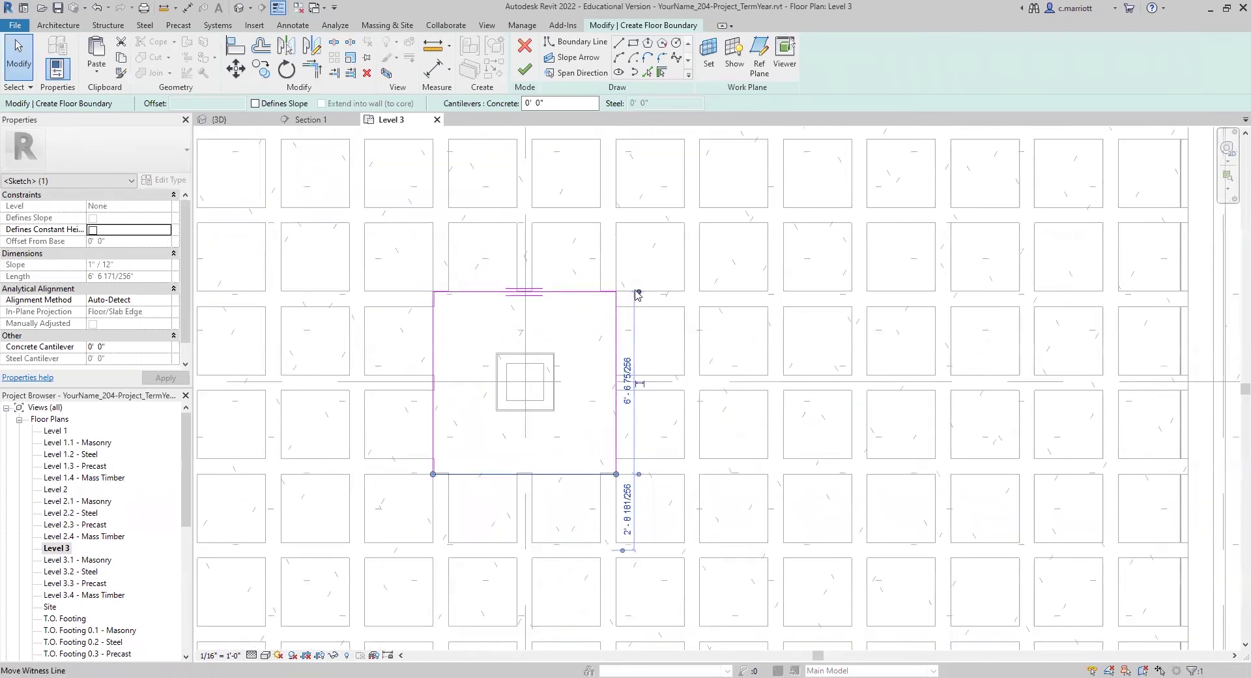
left_click(652, 385)
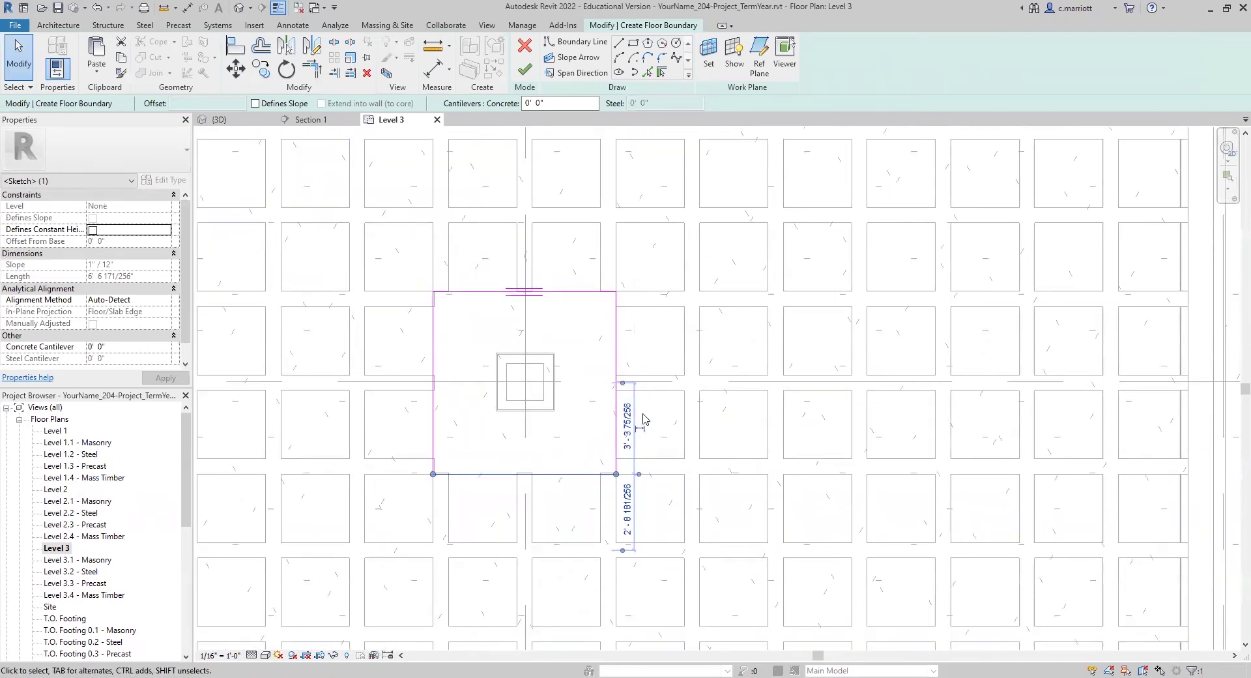
left_click(628, 426)
type("3'3")
key("Return")
left_click(665, 430)
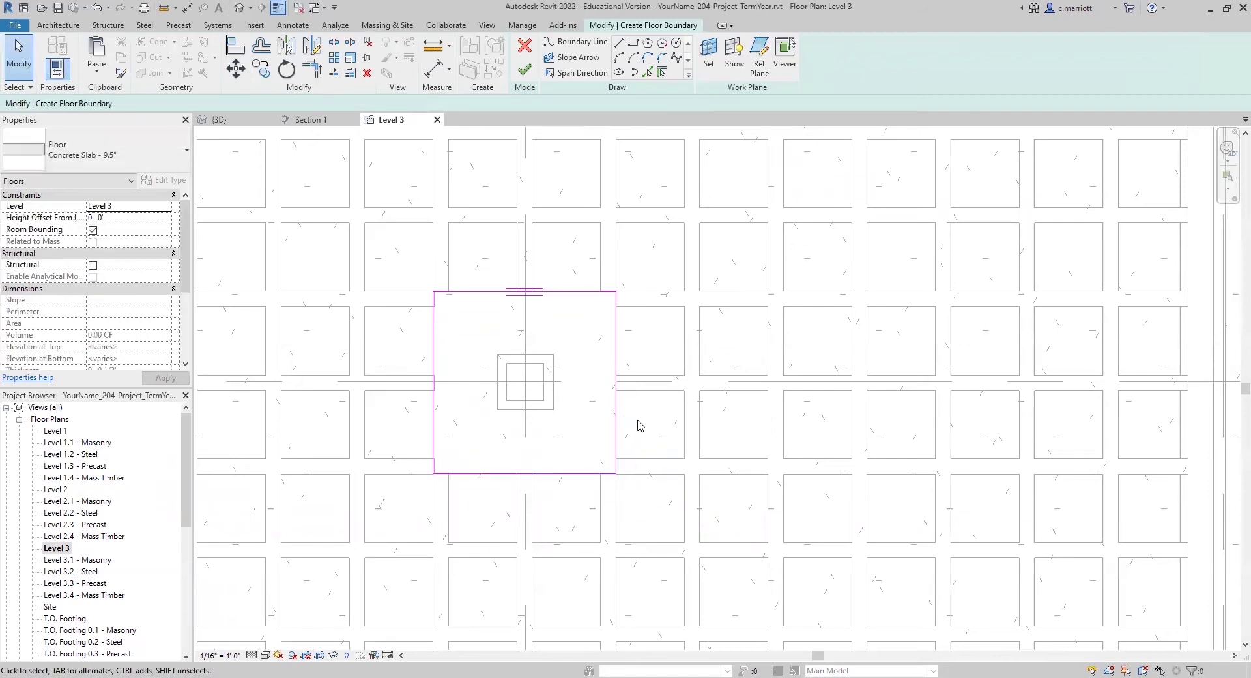
- Set the boundary's right edge 3'-3" from the vertical joist centerline through the column
left_click(616, 325)
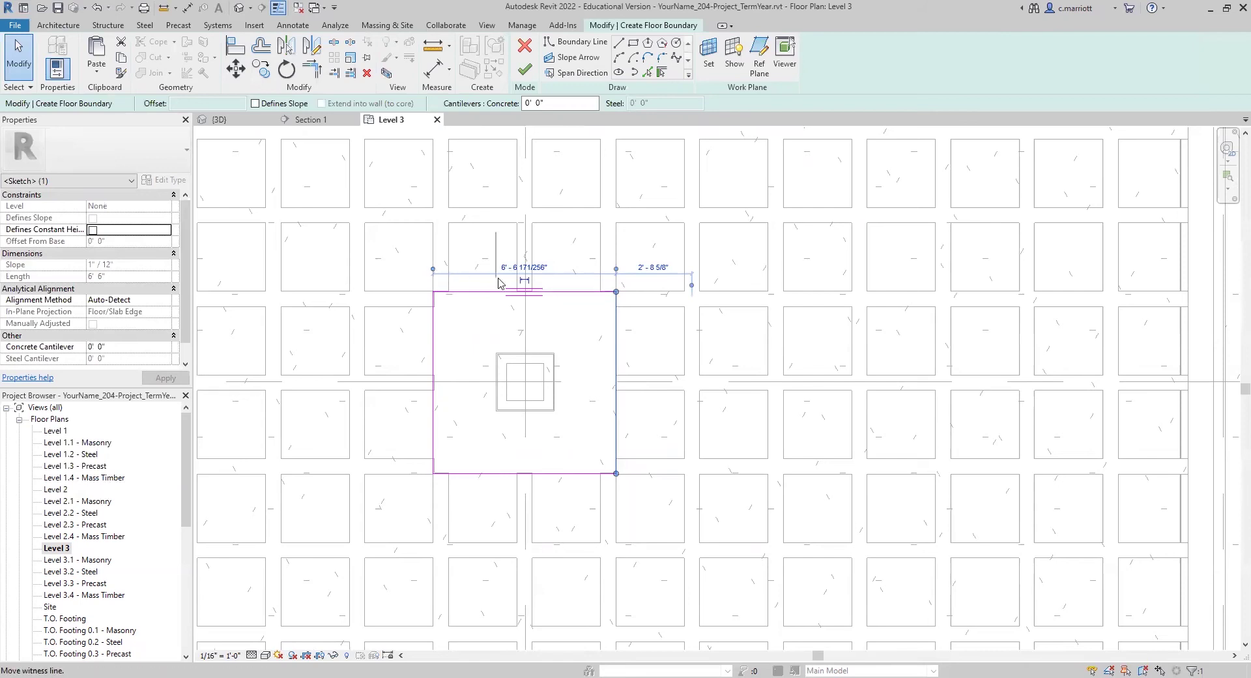
left_click(528, 278)
left_click(570, 265)
type("3 3")
key("Return")
scroll(587, 298, "up", 3)
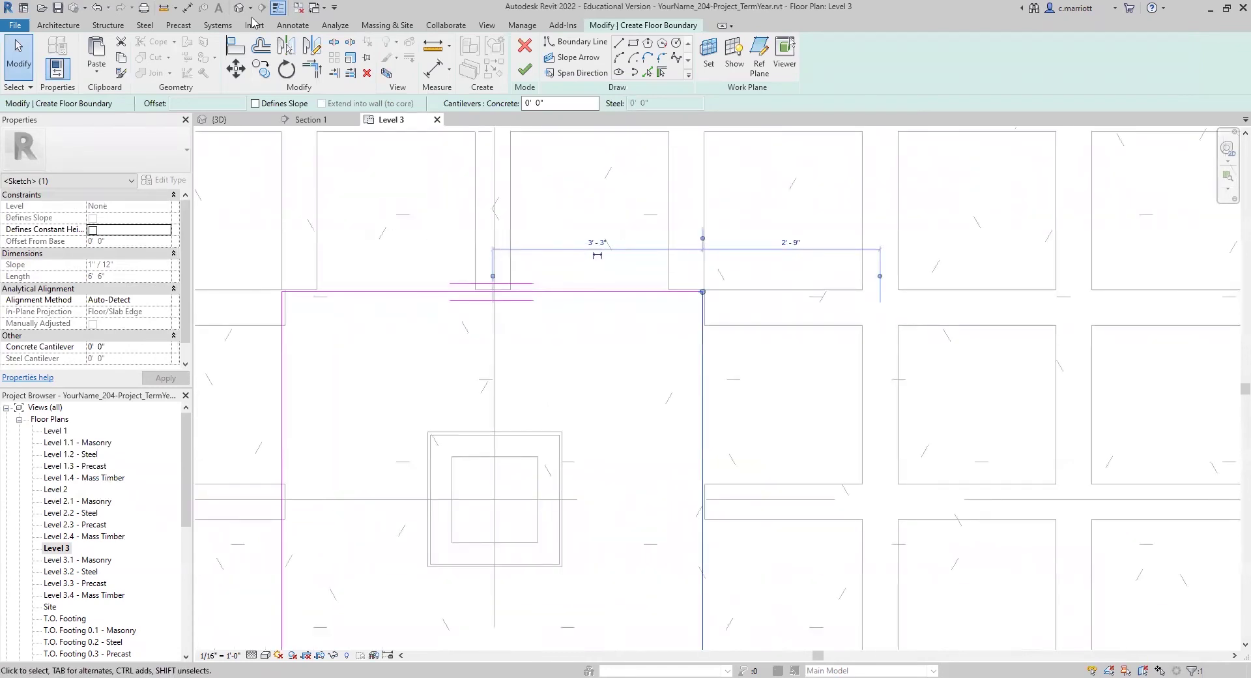
left_click(235, 45)
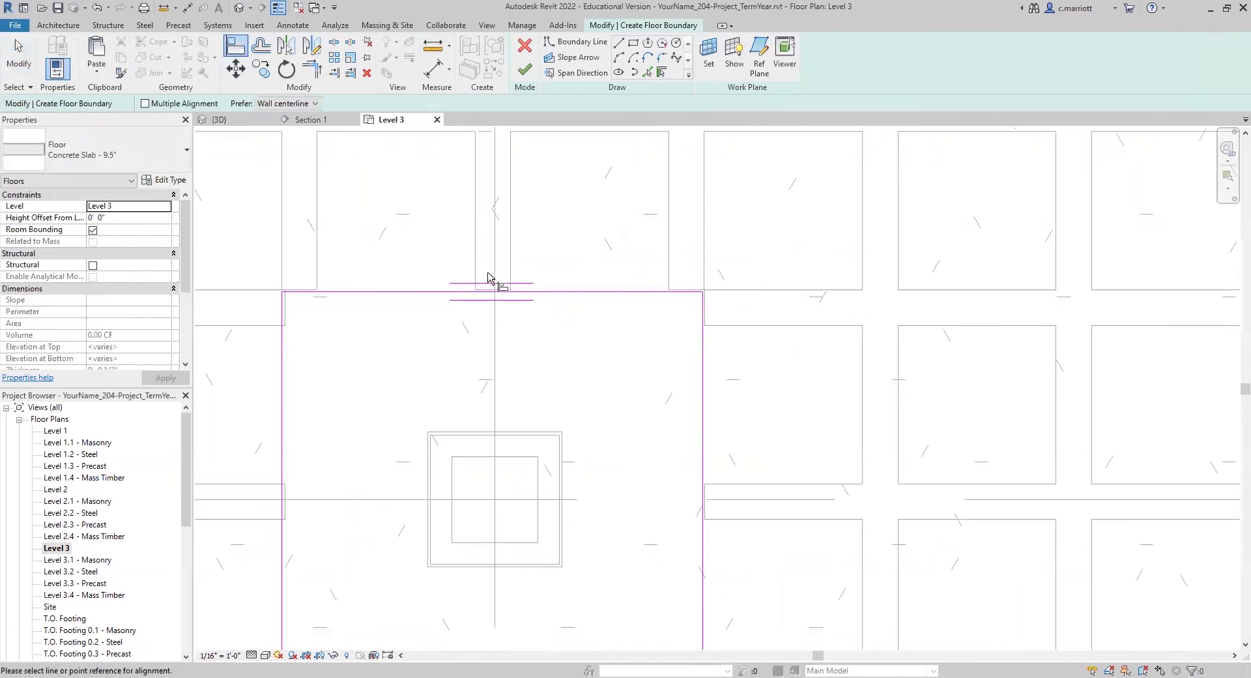
left_click(283, 372)
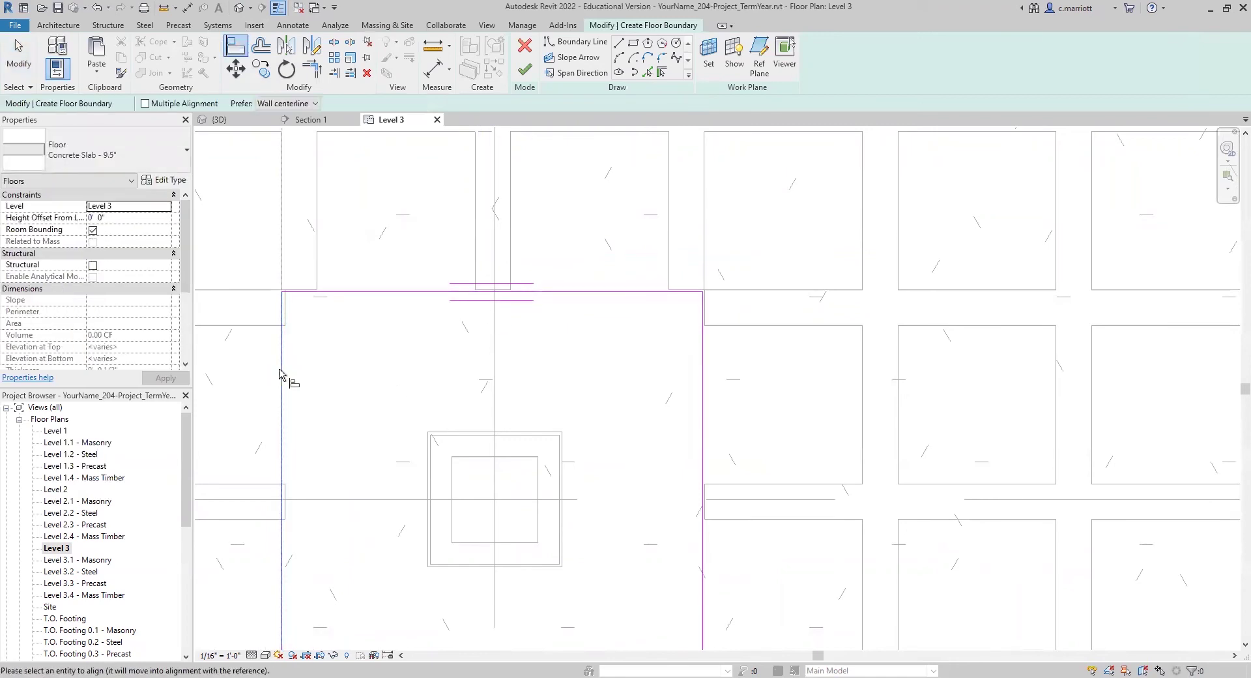
key("Escape")
- Set the boundary's left edge 3'-3" from the vertical joist centerline through the column
scroll(372, 364, "down", 2)
left_click(314, 375)
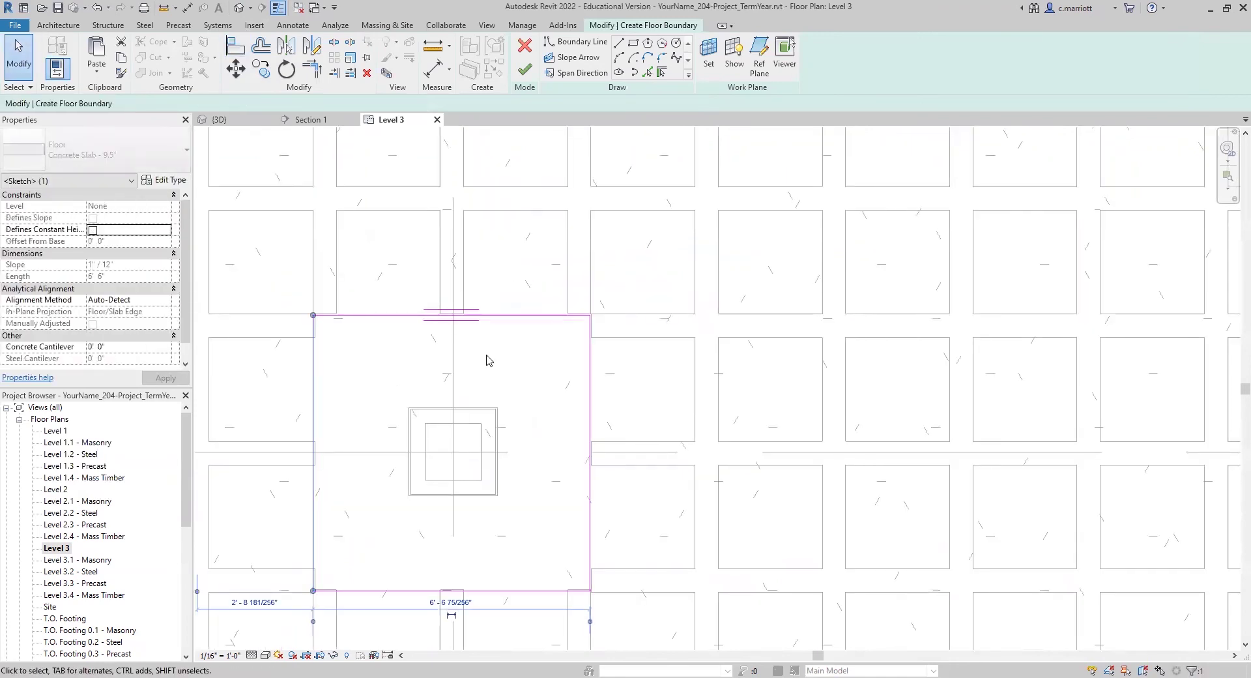
scroll(573, 338, "up", 2)
scroll(443, 363, "down", 3)
scroll(348, 465, "down", 1)
middle_click_drag(345, 465, 378, 422)
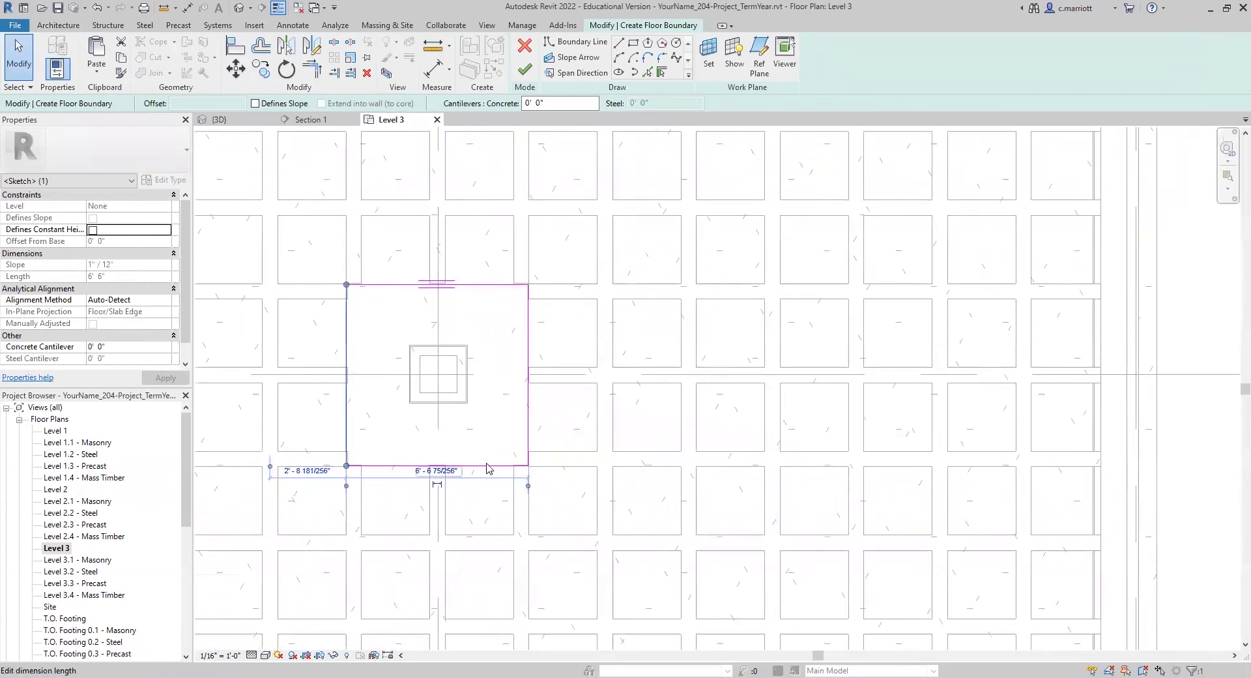
left_click_drag(528, 486, 438, 498)
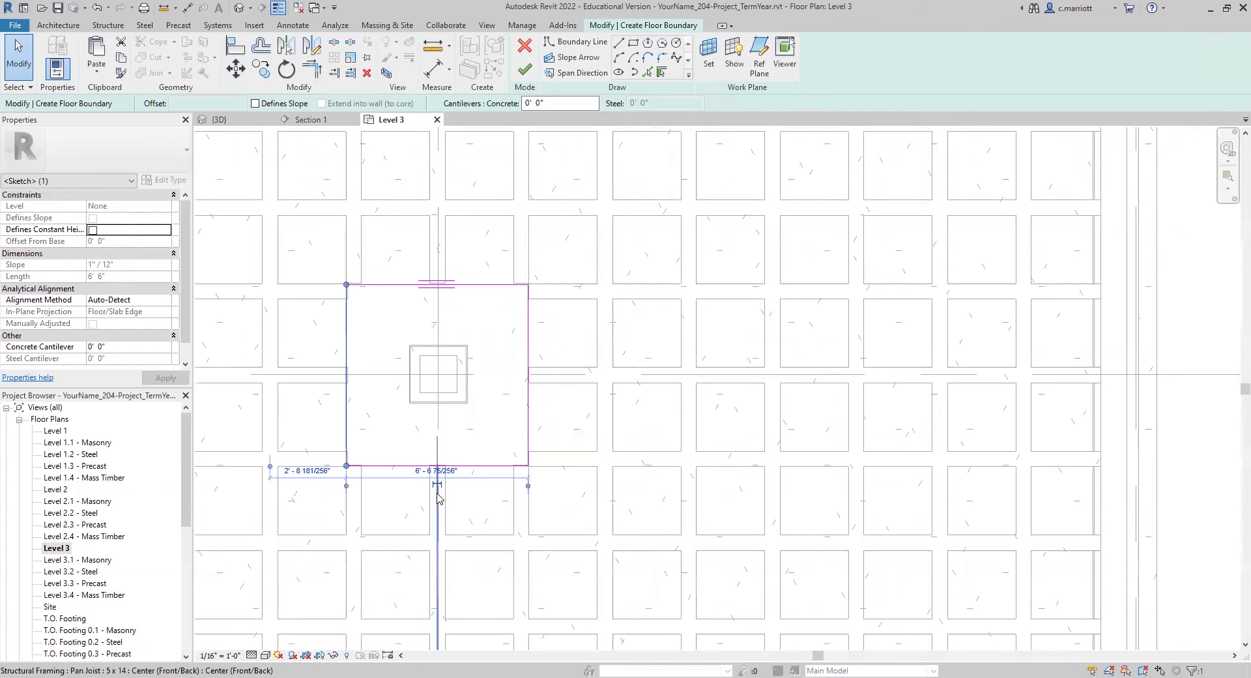
left_click(390, 470)
type("3 3")
key("Return")
left_click(491, 454)
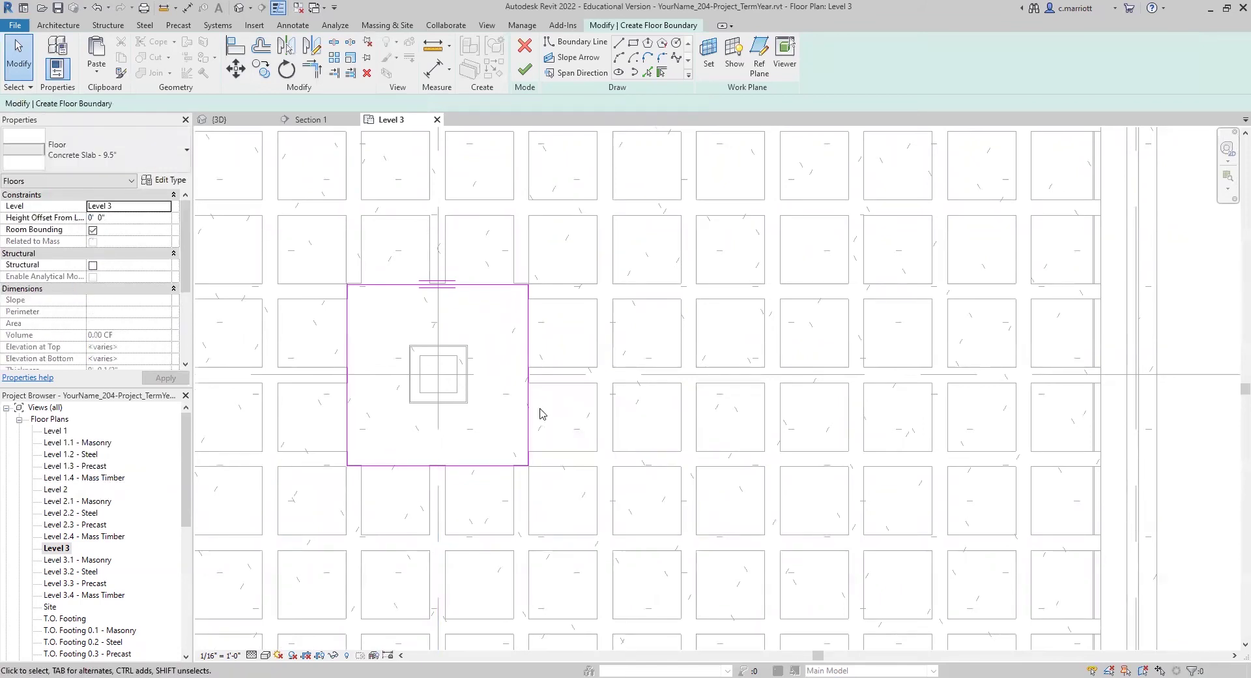
- Check the boundary edges against the joists and finish the floor sketch around the central column
scroll(527, 502, "up", 4)
scroll(346, 463, "down", 4)
scroll(345, 312, "up", 4)
scroll(456, 346, "down", 2)
scroll(467, 333, "down", 3)
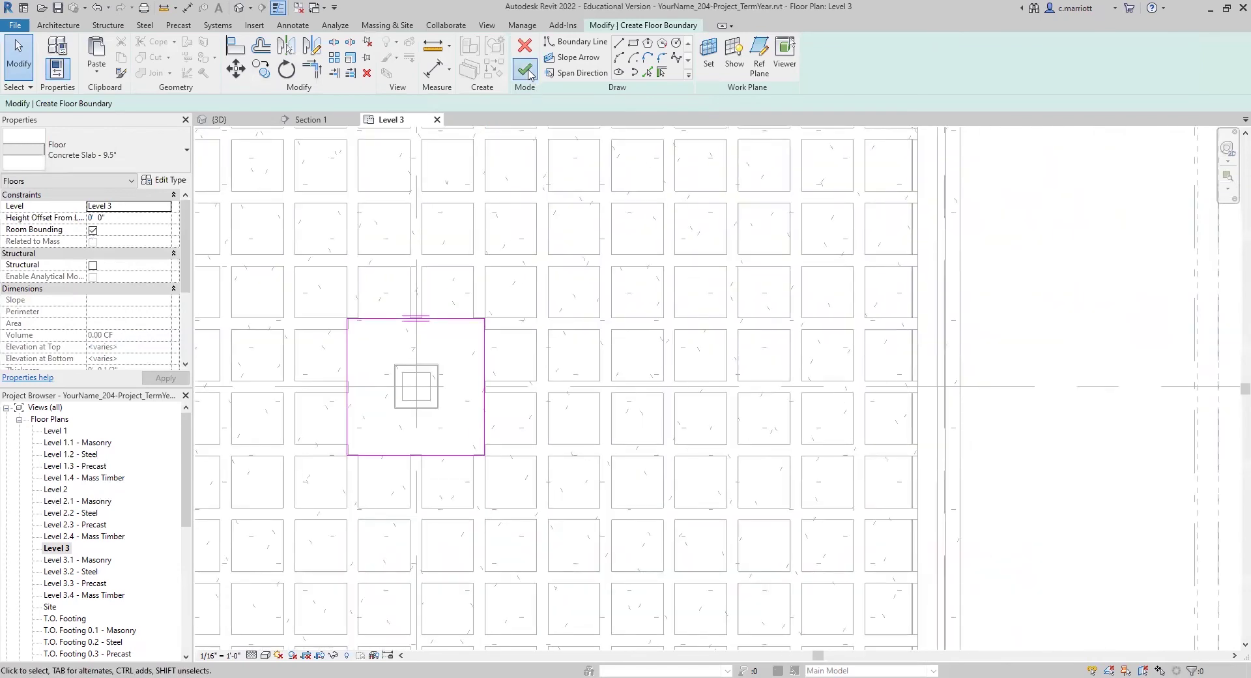
left_click(524, 69)
key("Escape")
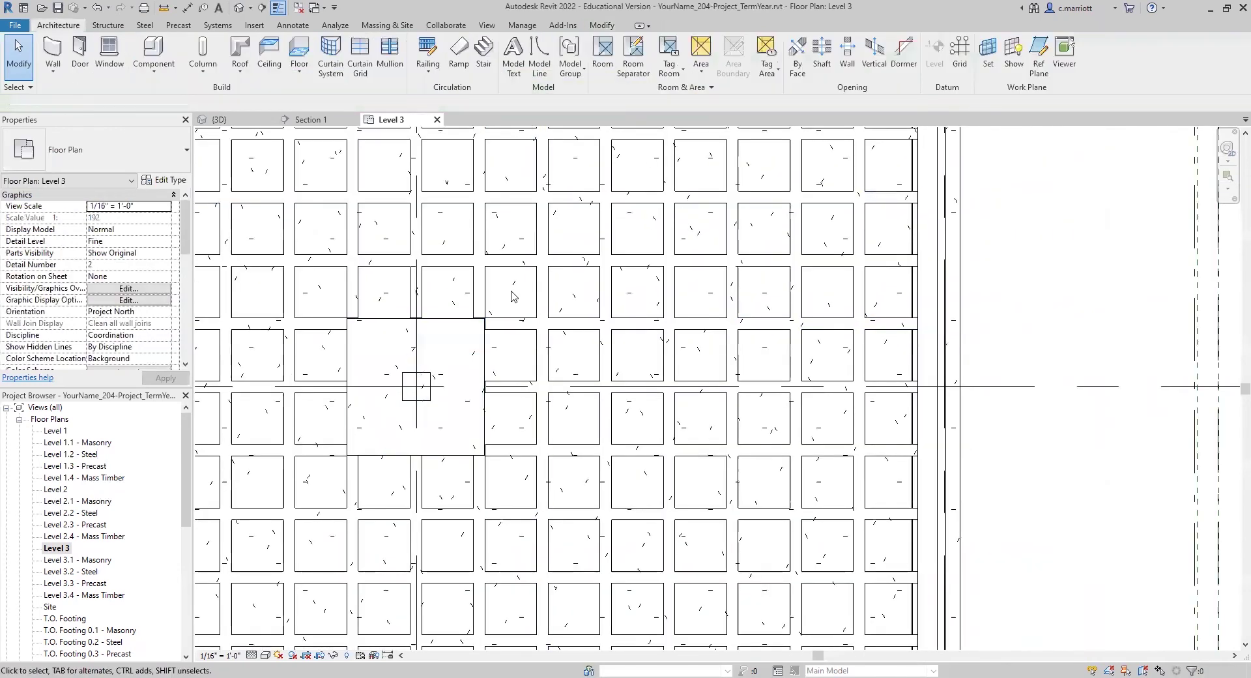
- Examine the finished slab panel around the column within the whole masonry pan joist grid
scroll(508, 300, "down", 5)
scroll(494, 315, "up", 2)
scroll(489, 336, "down", 5)
middle_click_drag(490, 323, 449, 419)
scroll(440, 383, "up", 3)
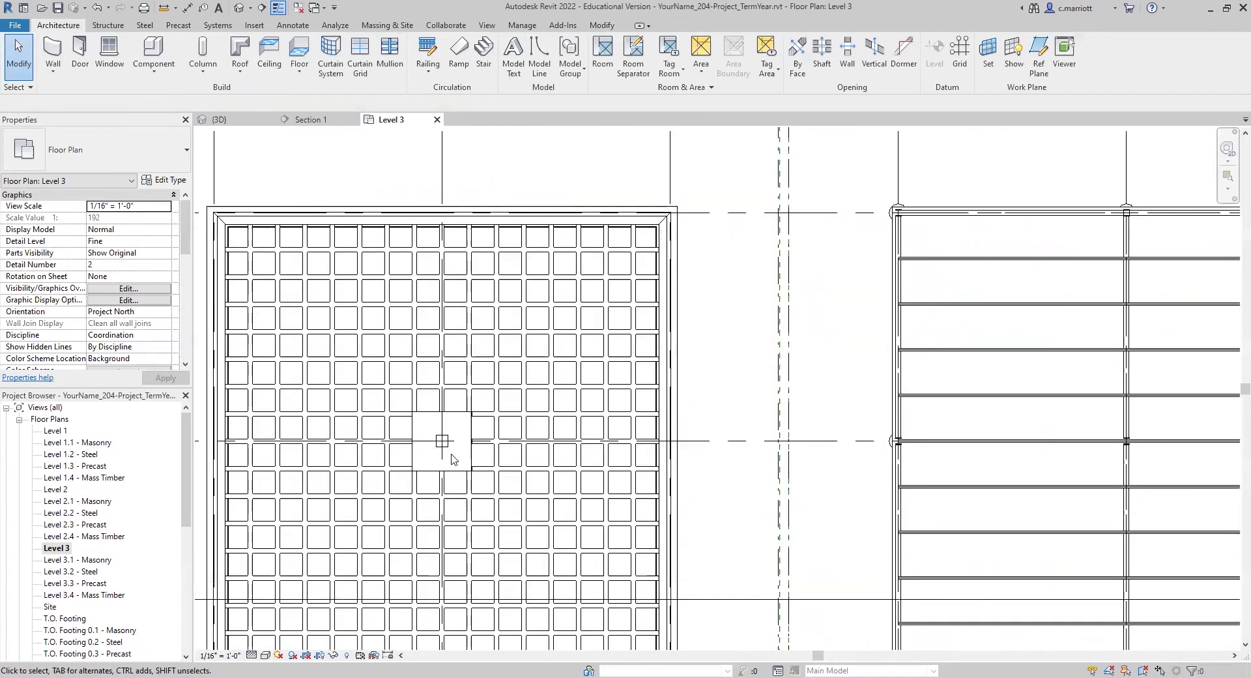
scroll(447, 401, "down", 1)
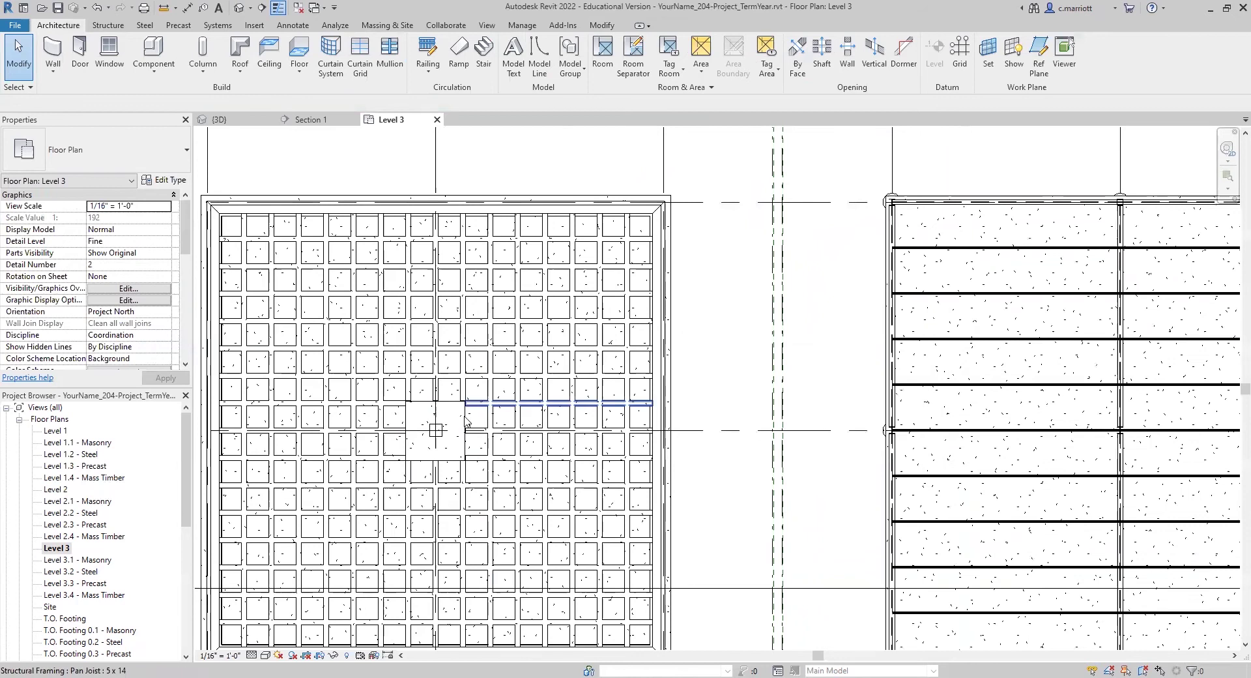
middle_click_drag(441, 435, 472, 423)
scroll(444, 413, "up", 3)
scroll(445, 413, "down", 2)
scroll(445, 412, "down", 1)
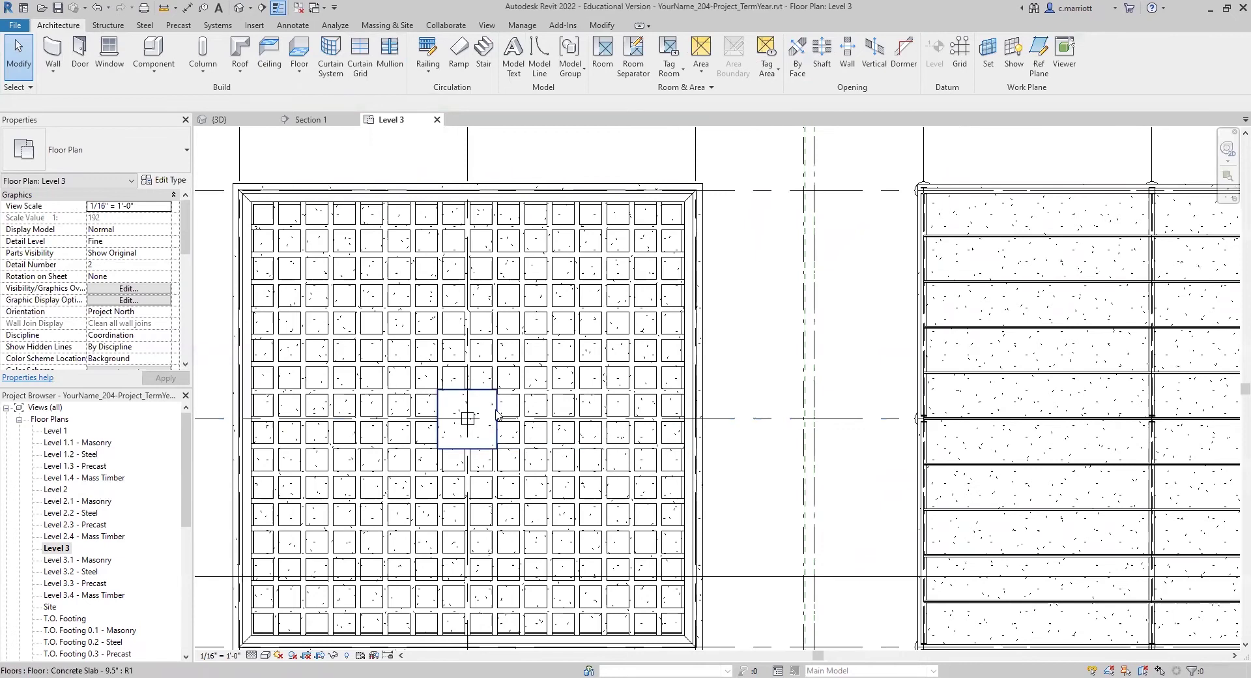
middle_click_drag(430, 437, 451, 428)
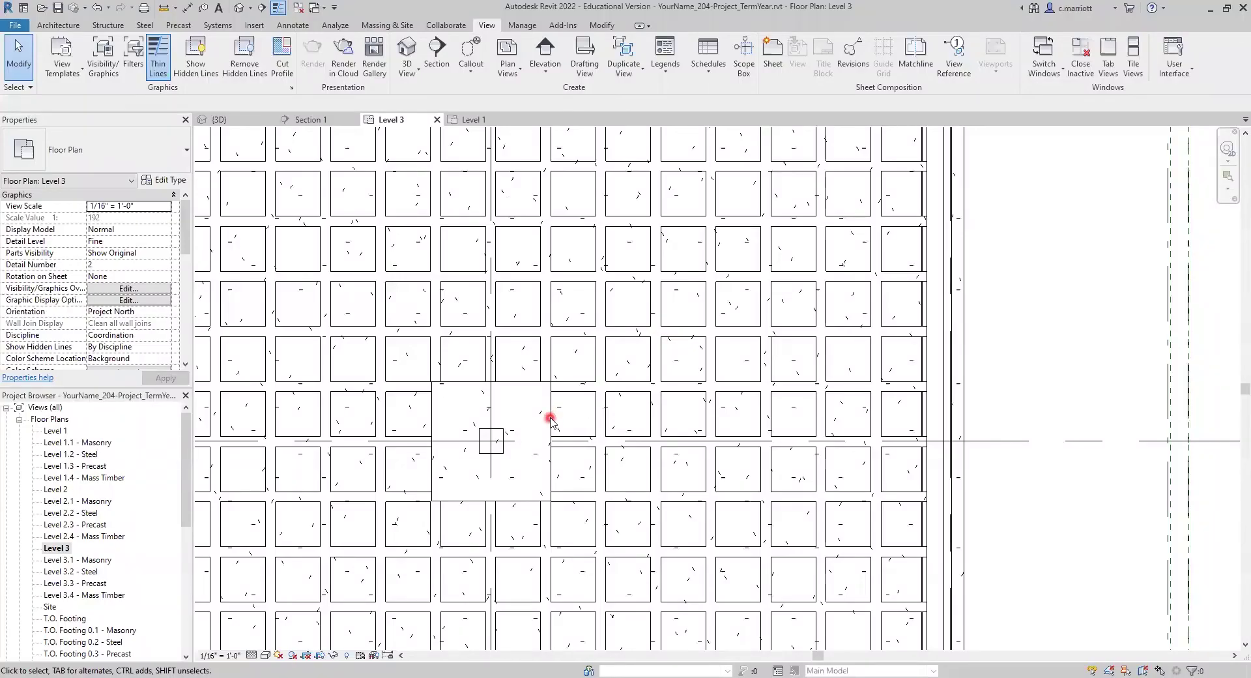
- Set the height offset from level of the Concrete Slab - 9.5" floor to -4 1/2"
left_click(518, 382)
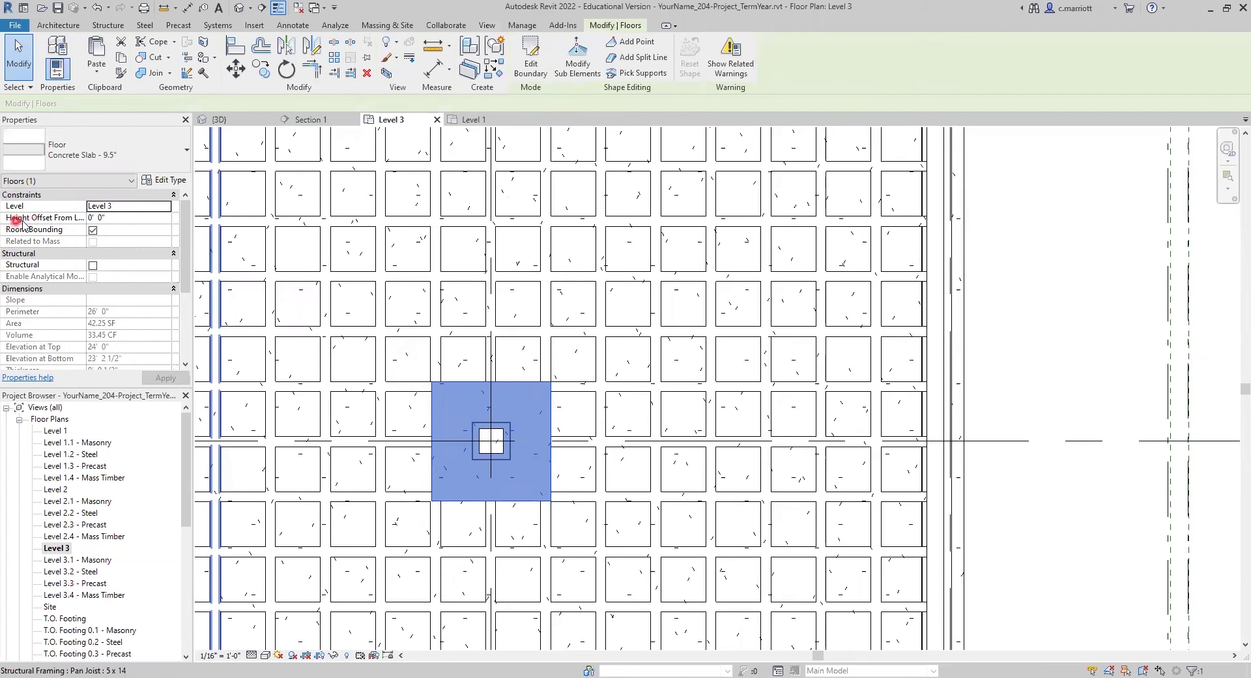
left_click(92, 228)
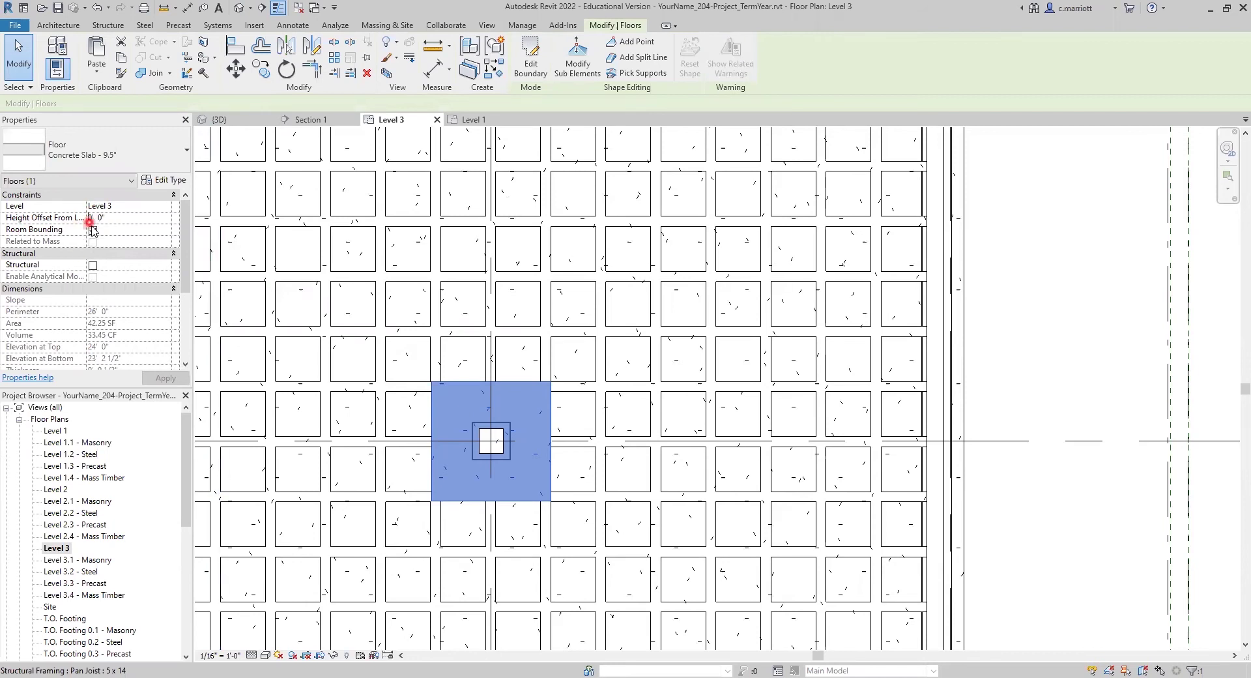
type("-")
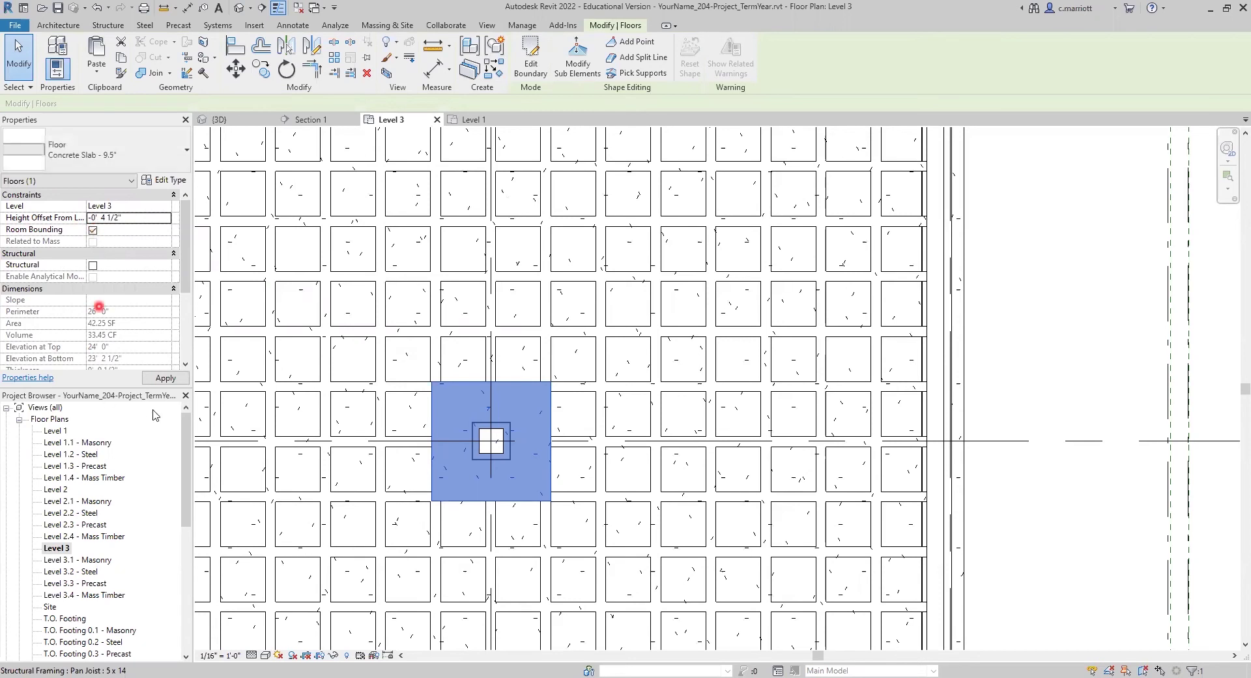
left_click(68, 215)
left_click(256, 358)
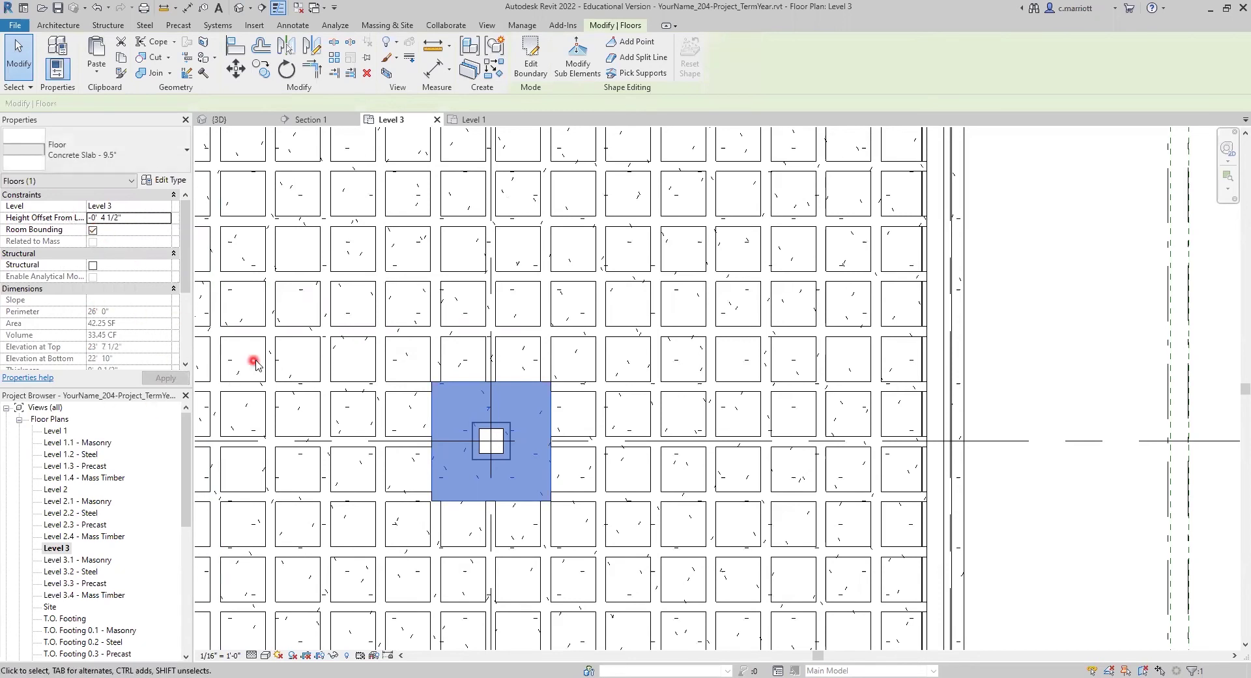
- Reselect the 9.5" concrete slab panel around the central column and check its height offset from Level 3
left_click(498, 423)
left_click(553, 403)
left_click(514, 391)
left_click(514, 387)
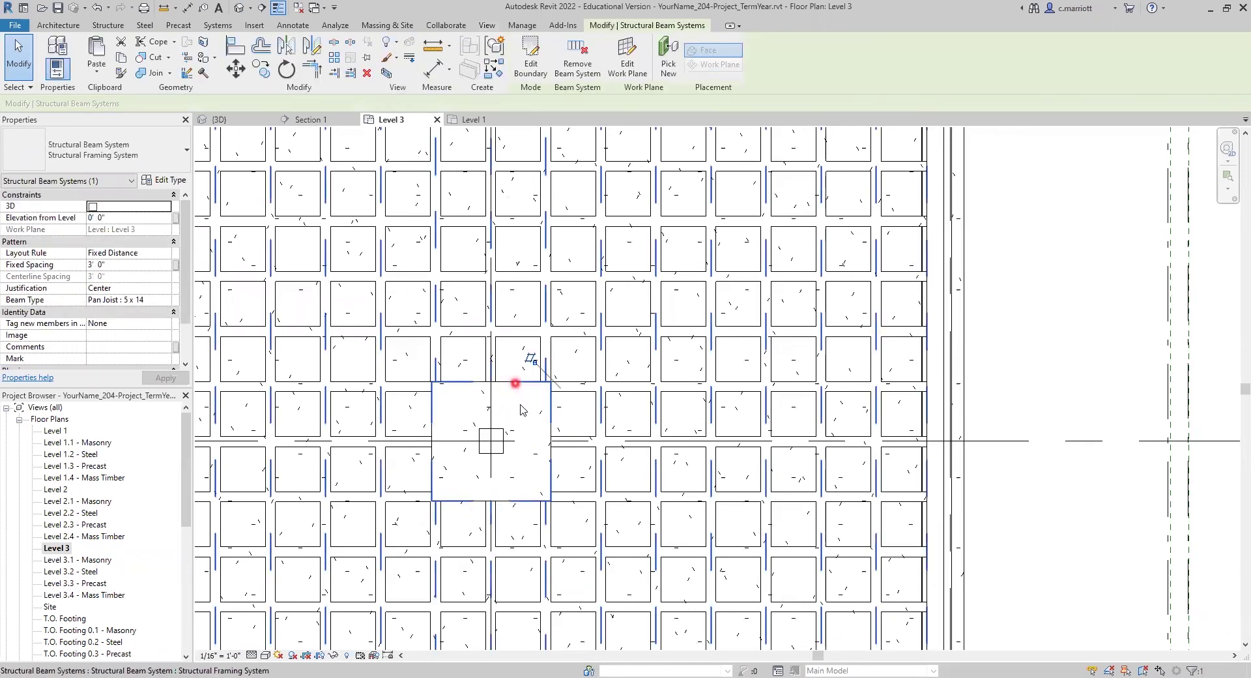
key("Tab")
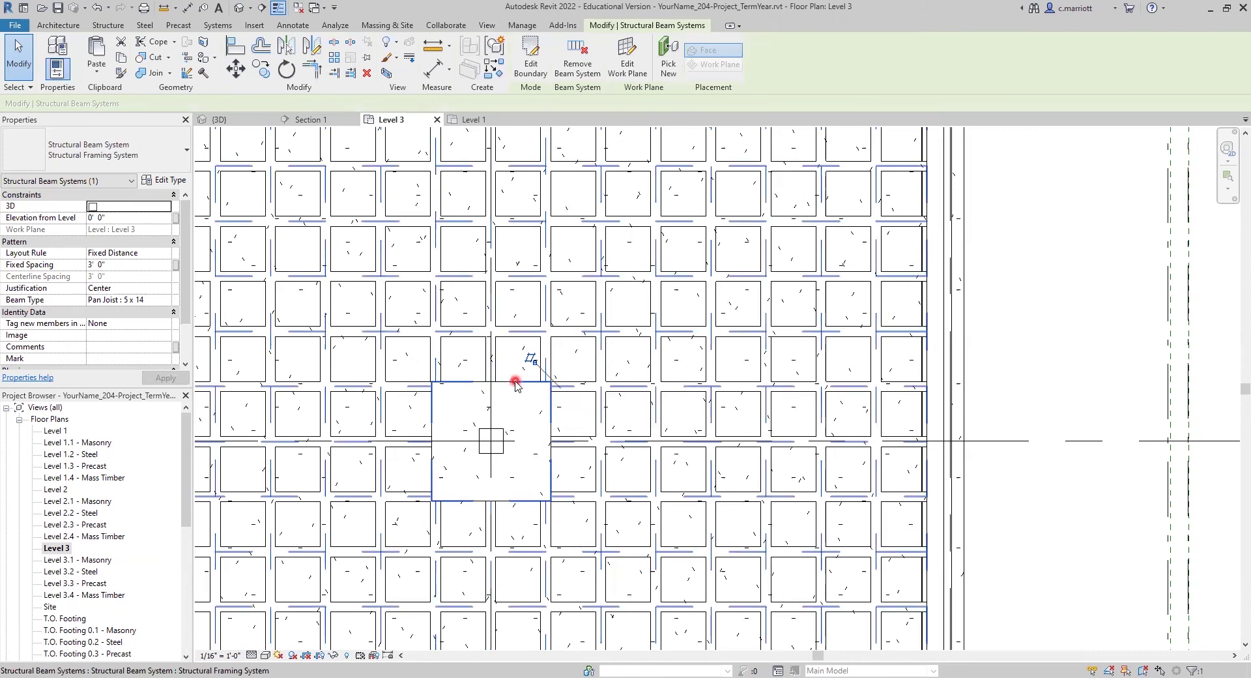
key("Tab")
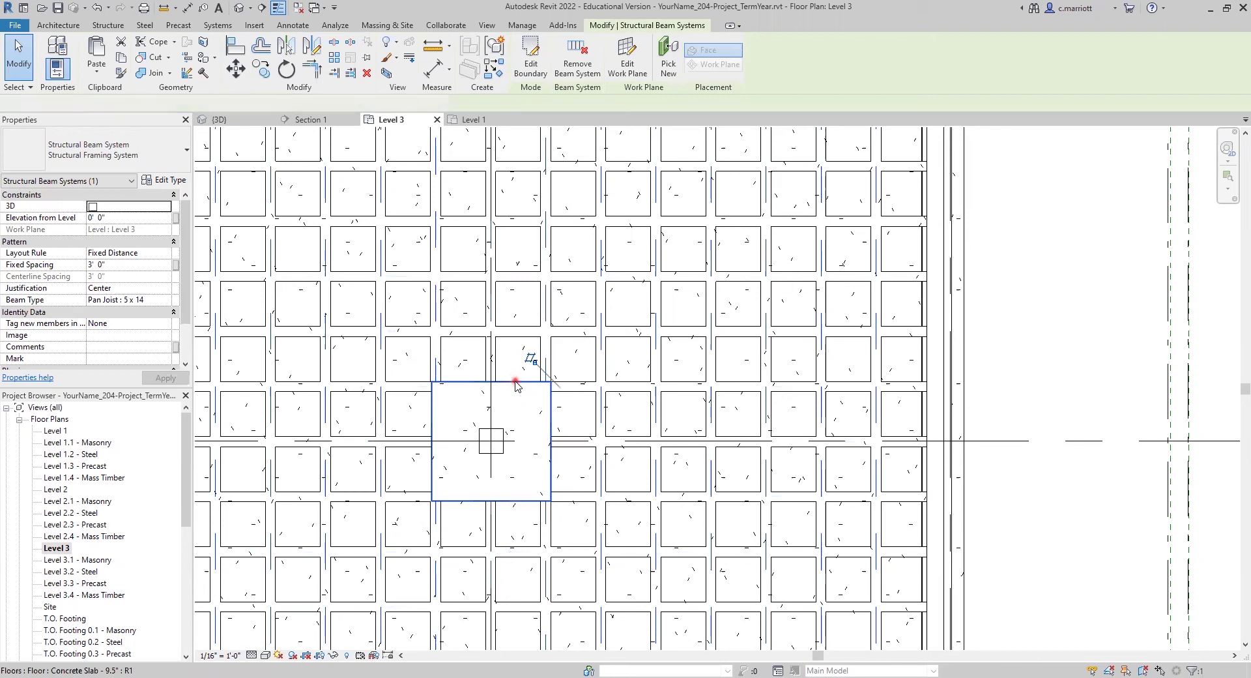
left_click(515, 383)
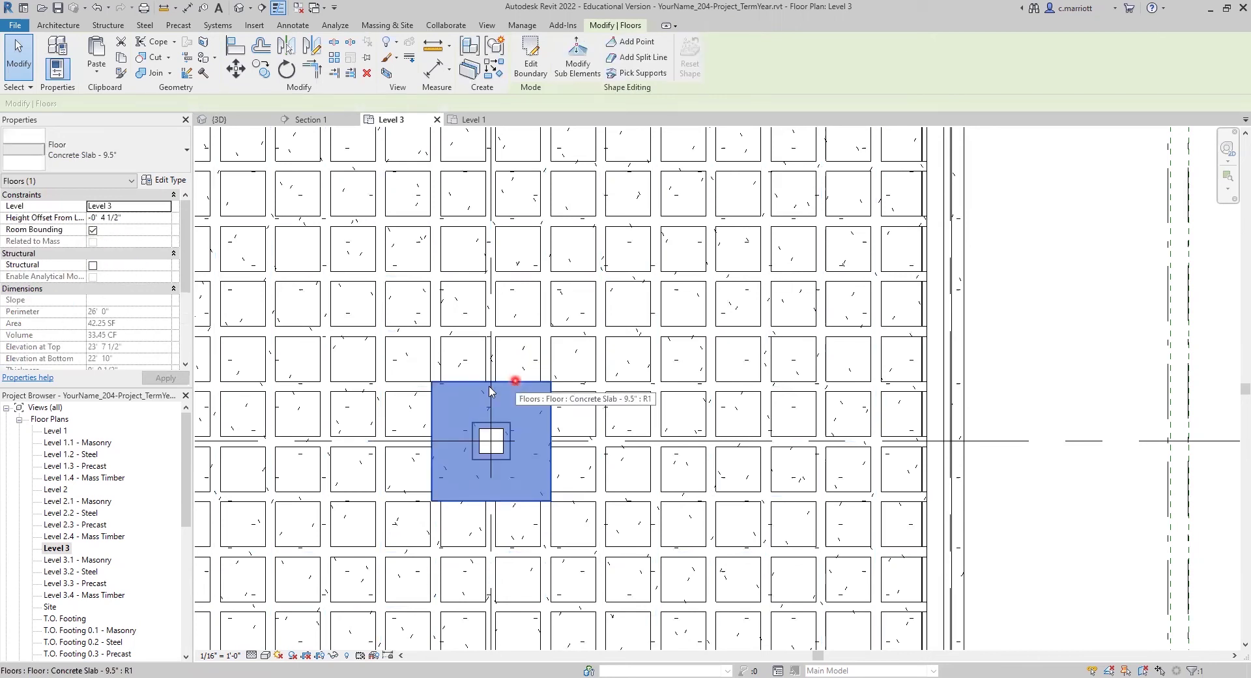
left_click(106, 218)
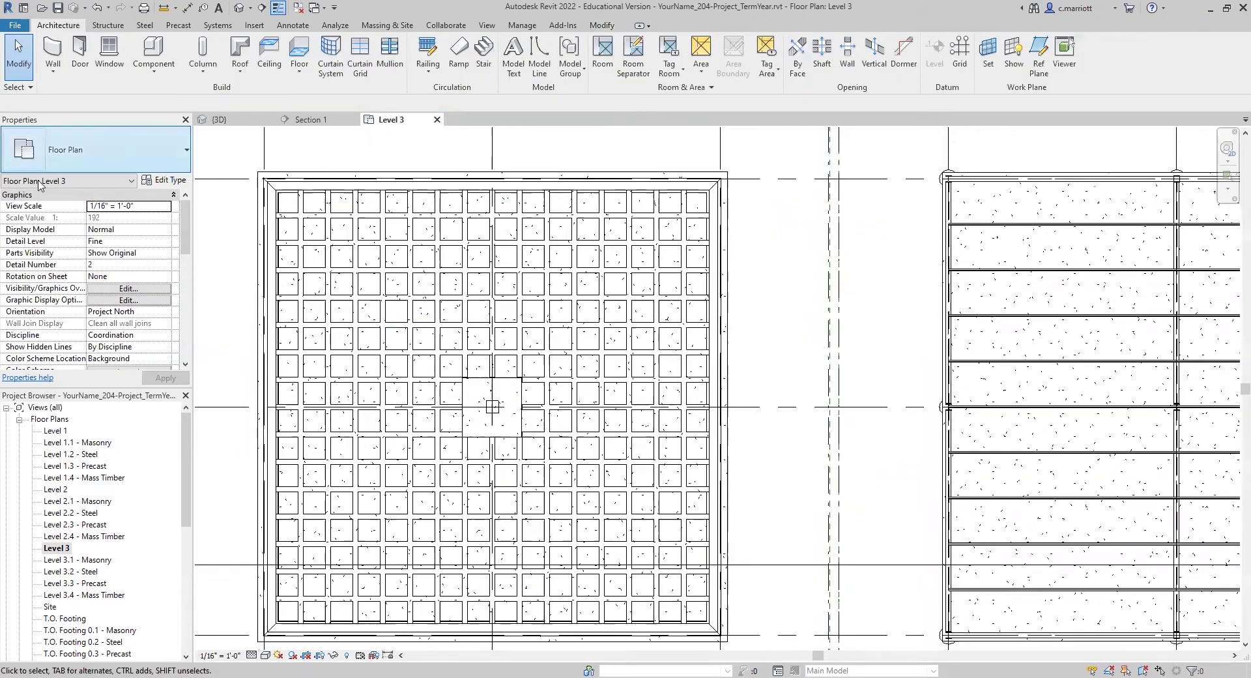
- Start a new floor on Level 3 and duplicate the Concrete Slab - 9.5" type as Concrete Slab - 4.5"
left_click(304, 53)
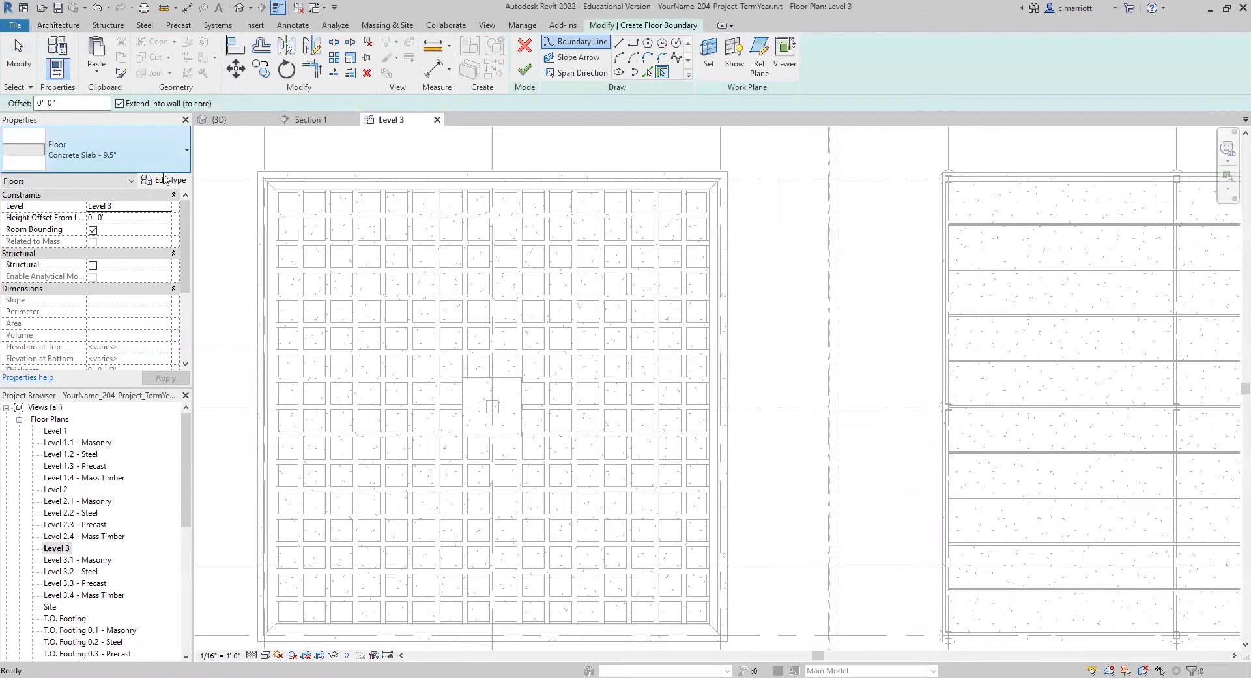
left_click(165, 182)
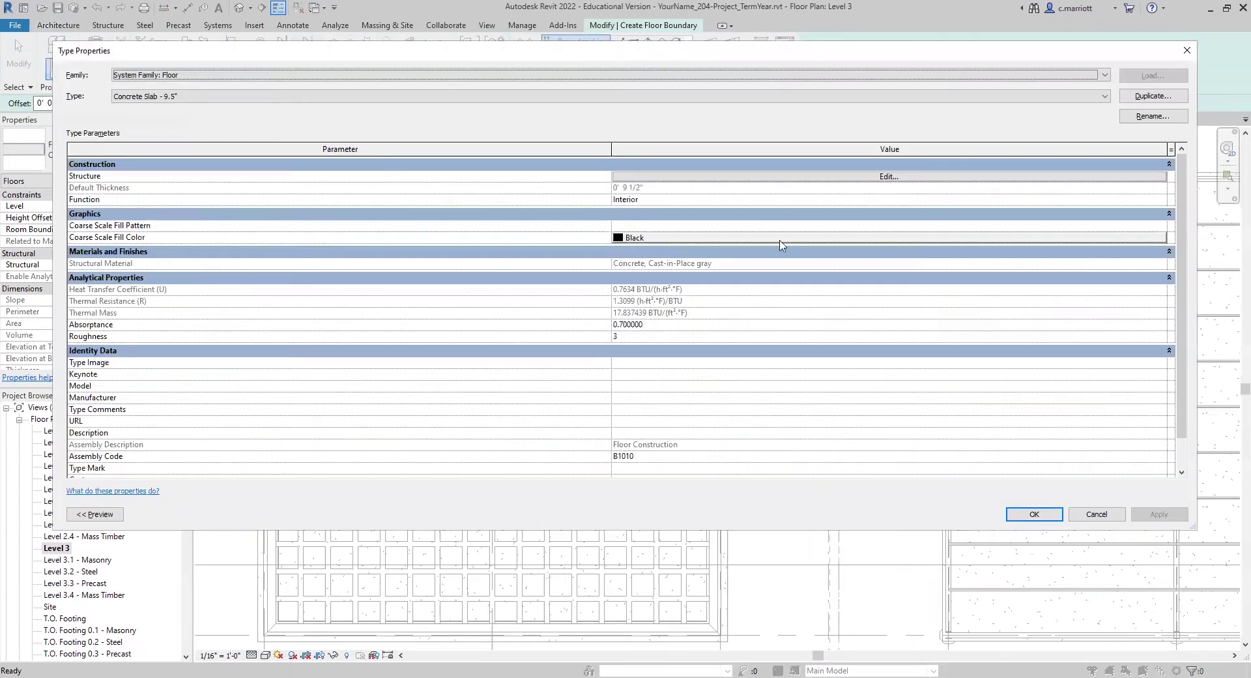
left_click(1152, 98)
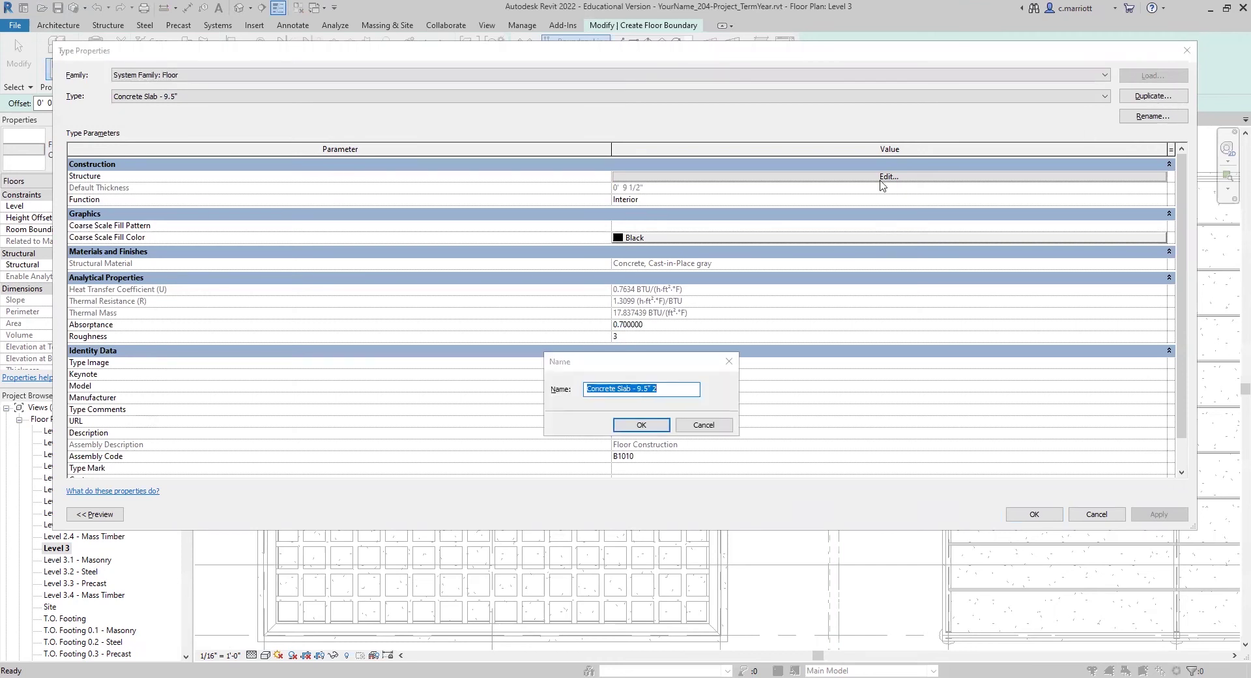
left_click(645, 388)
left_click_drag(646, 389, 636, 392)
key("BackSpace")
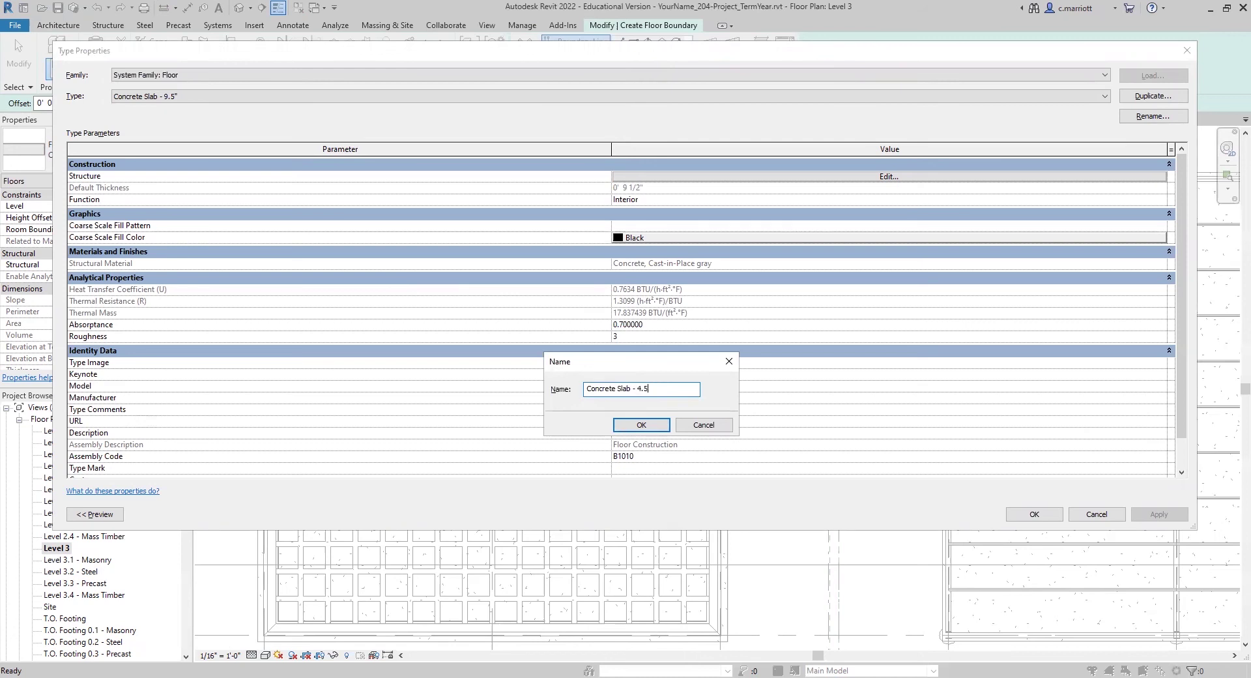
key("Return")
- Set the structural layer thickness of the Concrete Slab - 4.5" type to 4 1/2" and accept the type properties
left_click(886, 177)
left_click(576, 176)
key("Tab")
left_click(1020, 503)
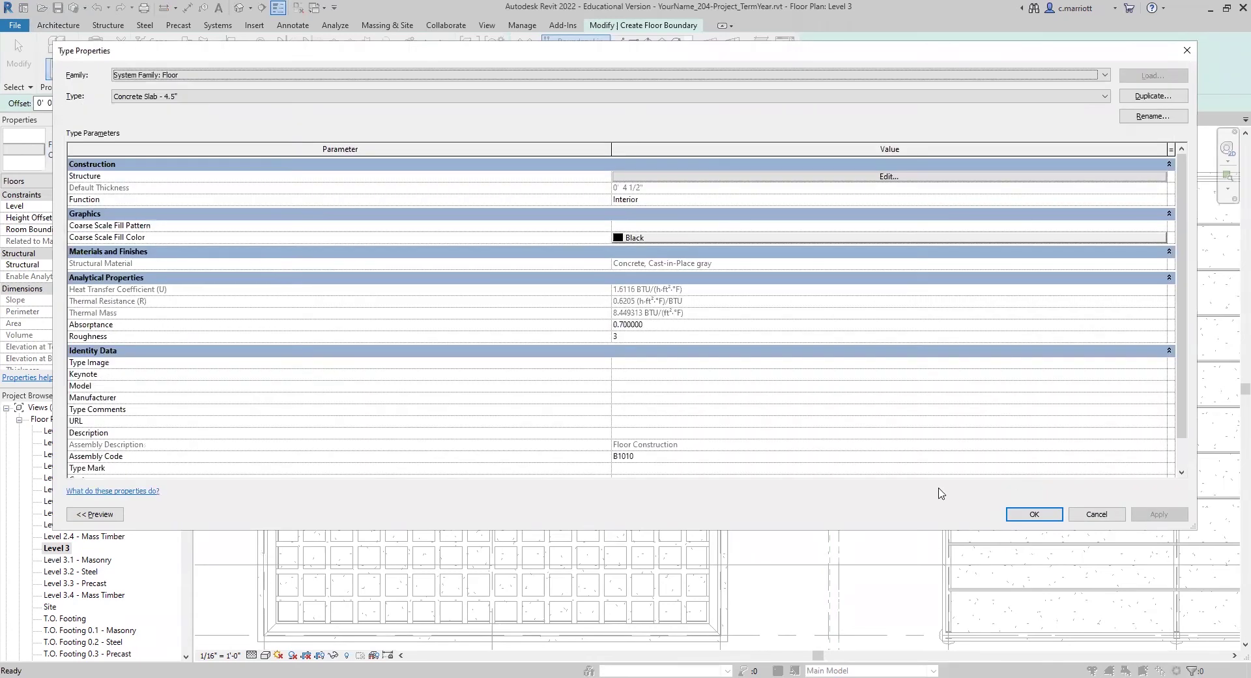
left_click(1034, 514)
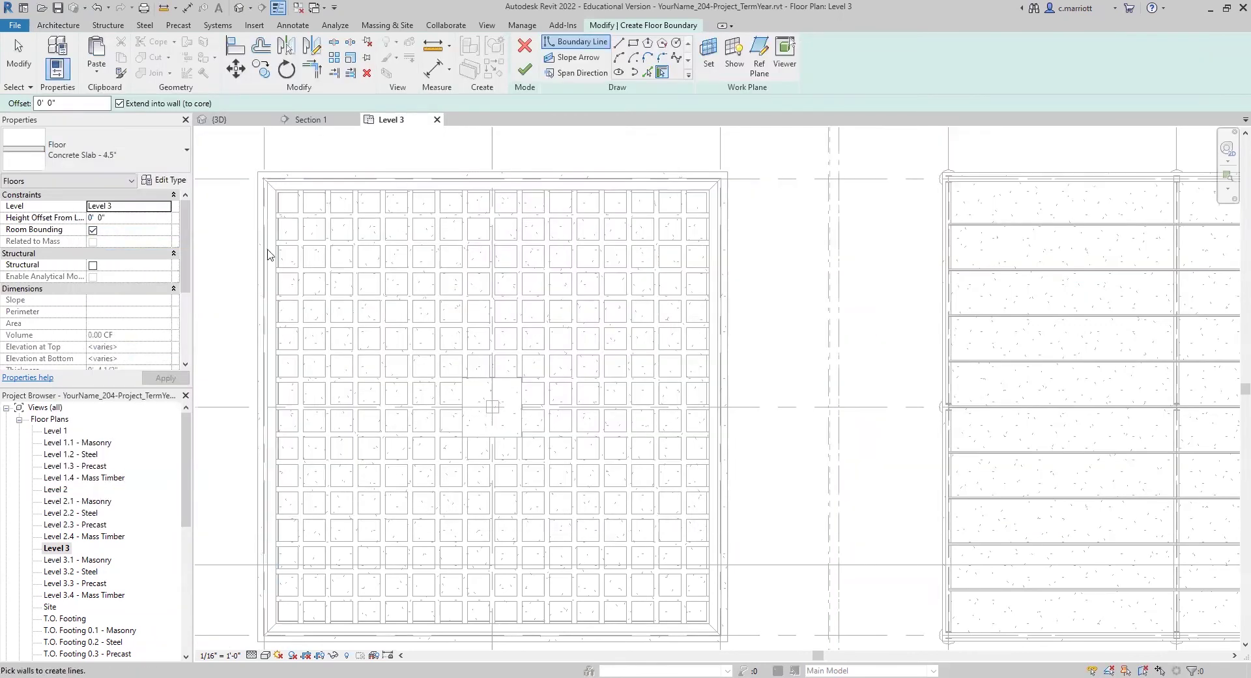
- Sketch a rectangular floor boundary between opposite inside corners of the masonry walls and finish the floor without attaching the walls
left_click(632, 46)
scroll(260, 587, "up", 5)
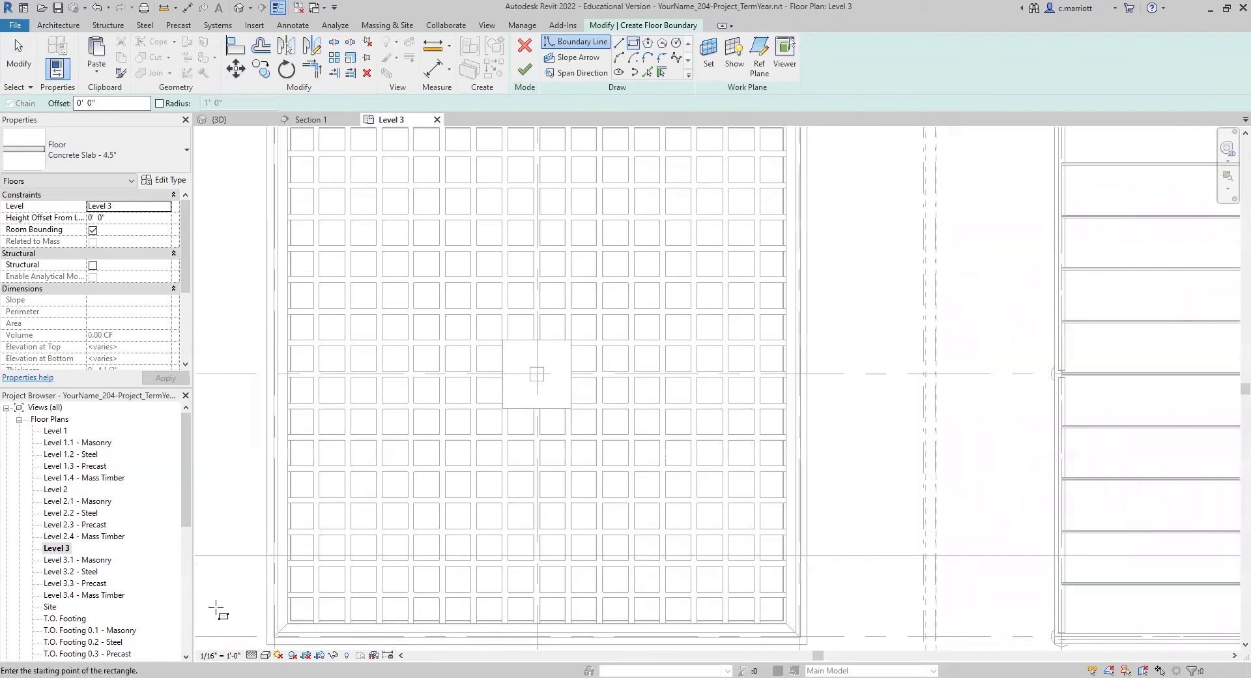
scroll(313, 470, "up", 4)
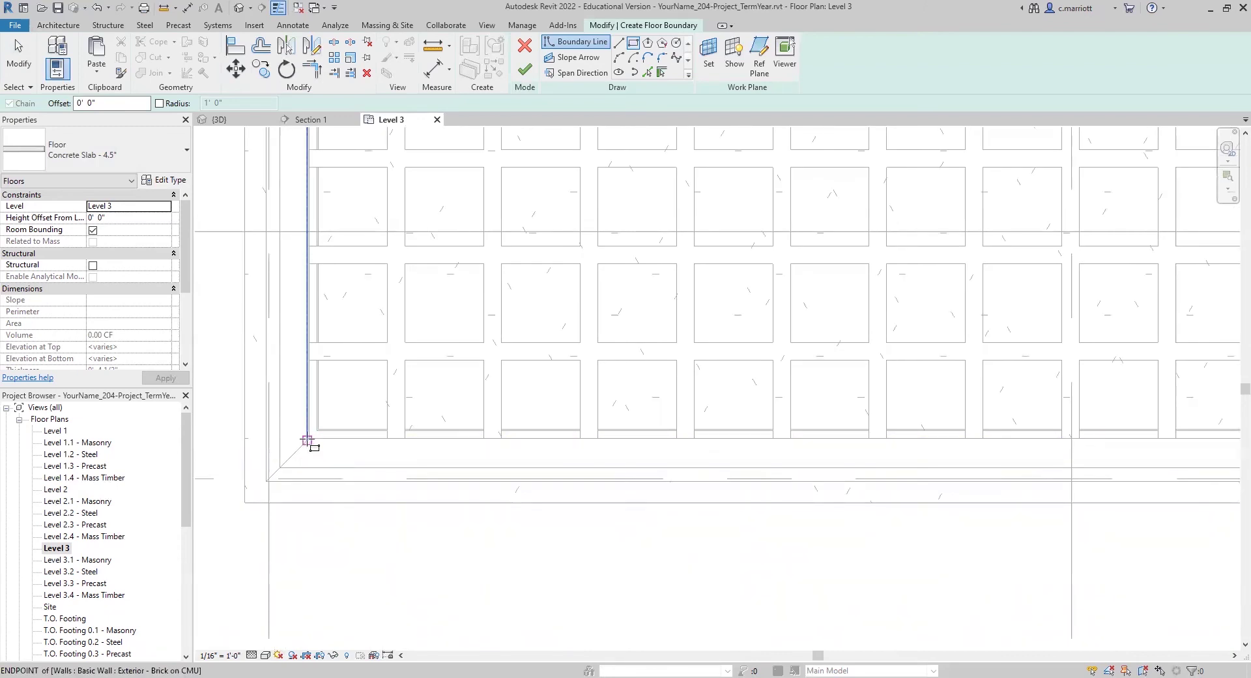
left_click(309, 436)
scroll(329, 420, "down", 2)
scroll(658, 191, "down", 5)
middle_click_drag(805, 154, 552, 460)
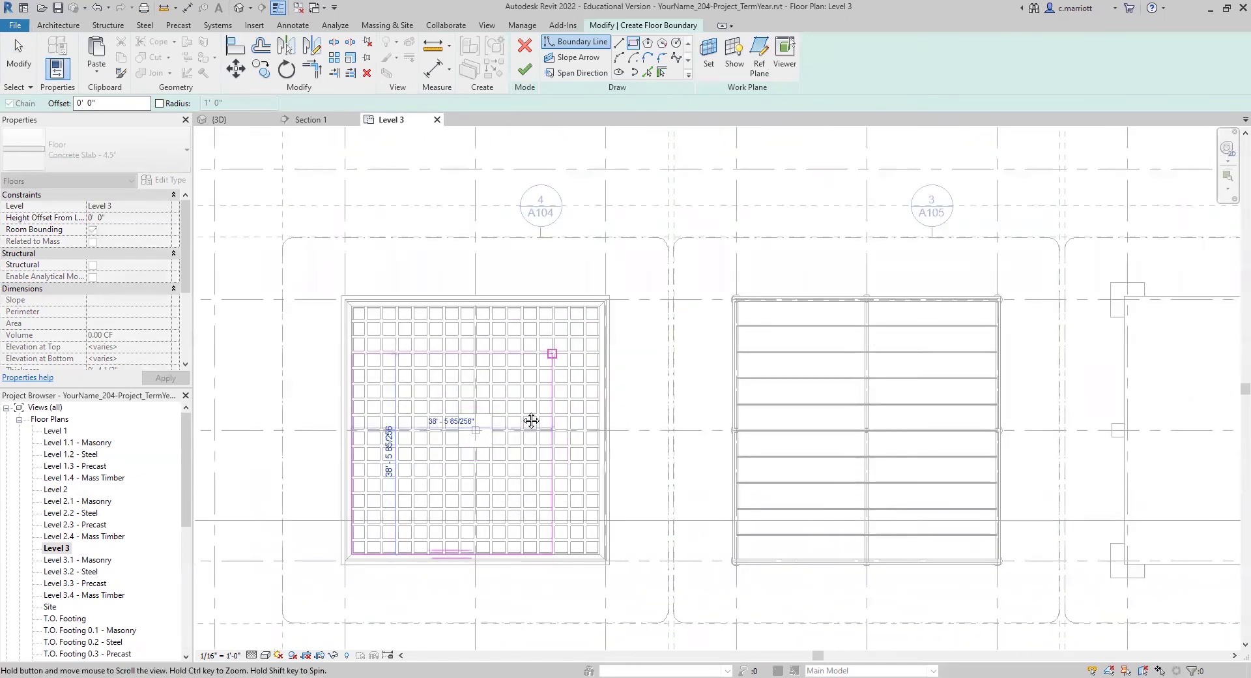
scroll(515, 437, "up", 5)
scroll(577, 384, "up", 1)
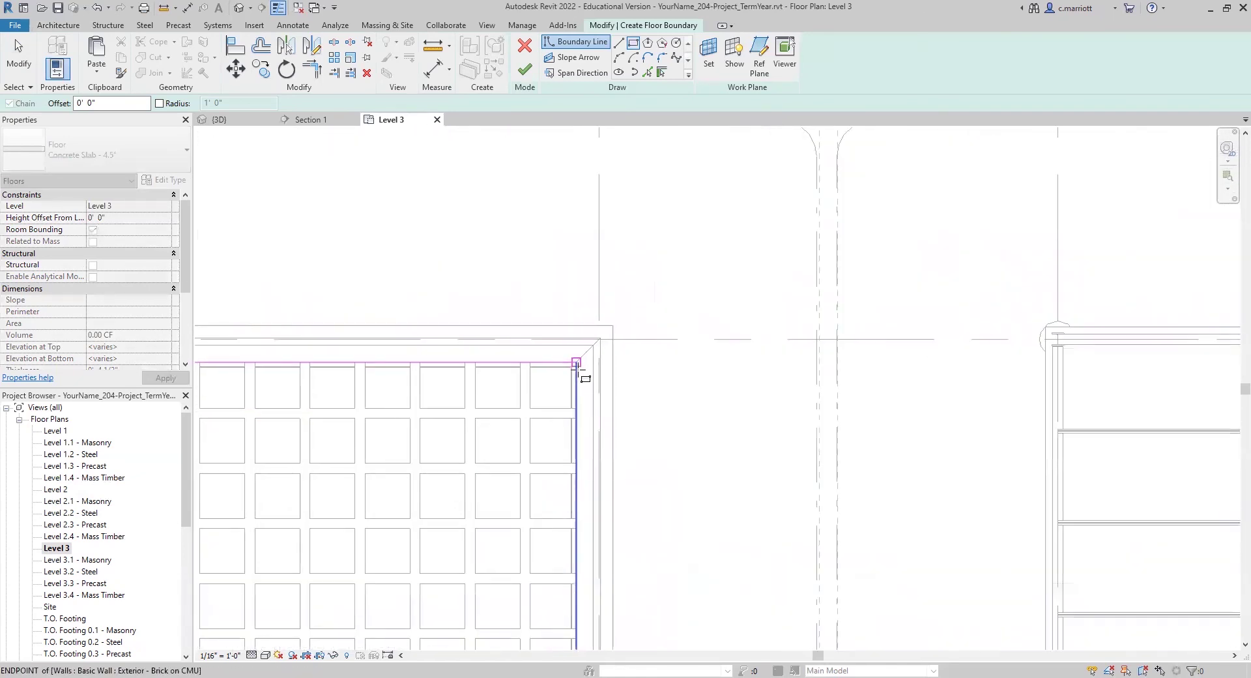
left_click(578, 360)
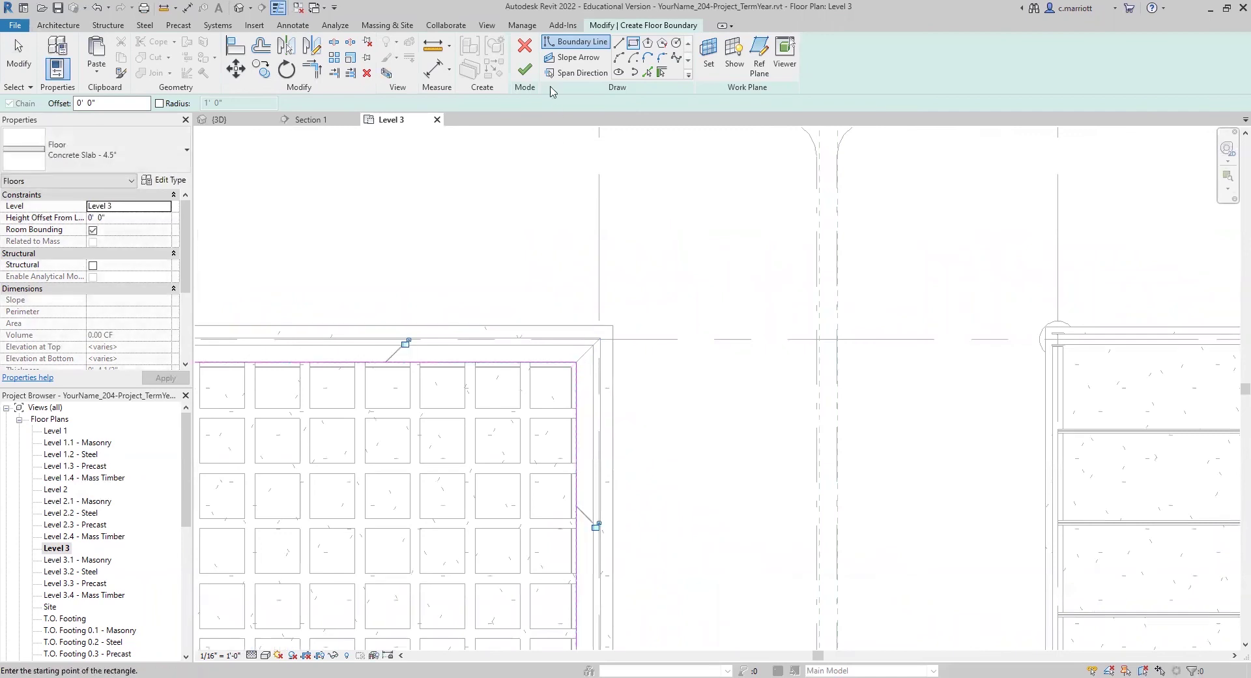
left_click(525, 69)
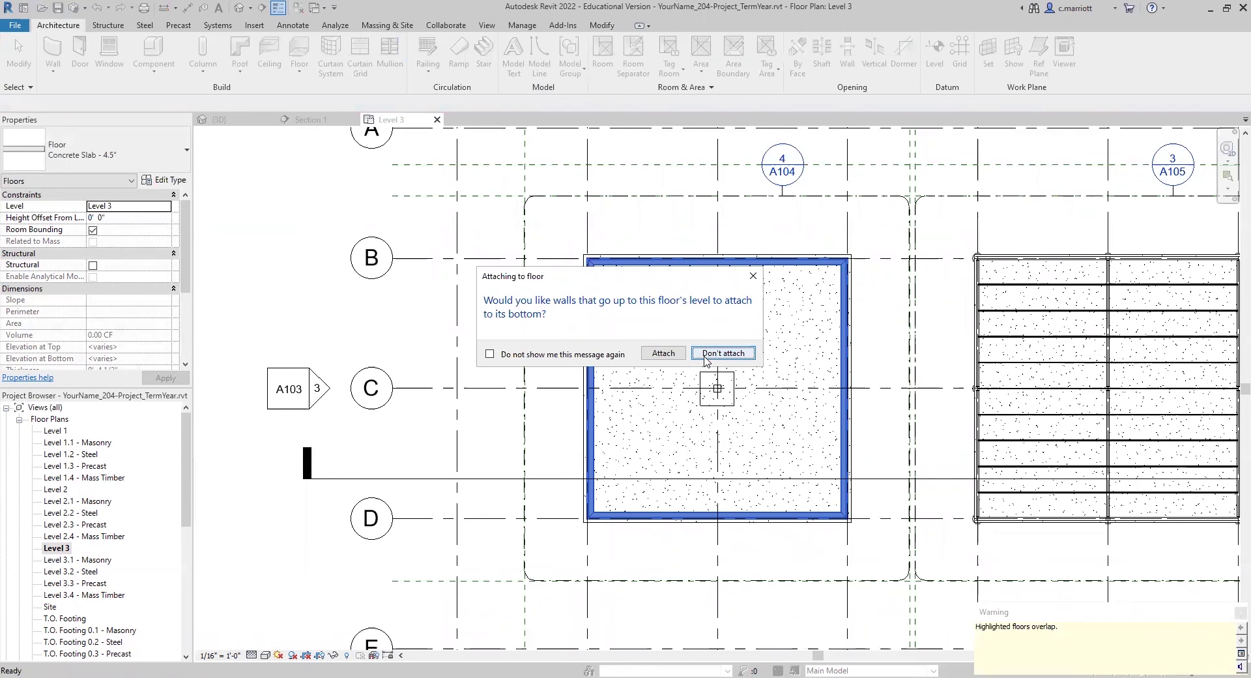
key("Return")
- Deselect the new 4.5" slab and examine the masonry building's floor on the Level 3 plan
scroll(673, 407, "up", 5)
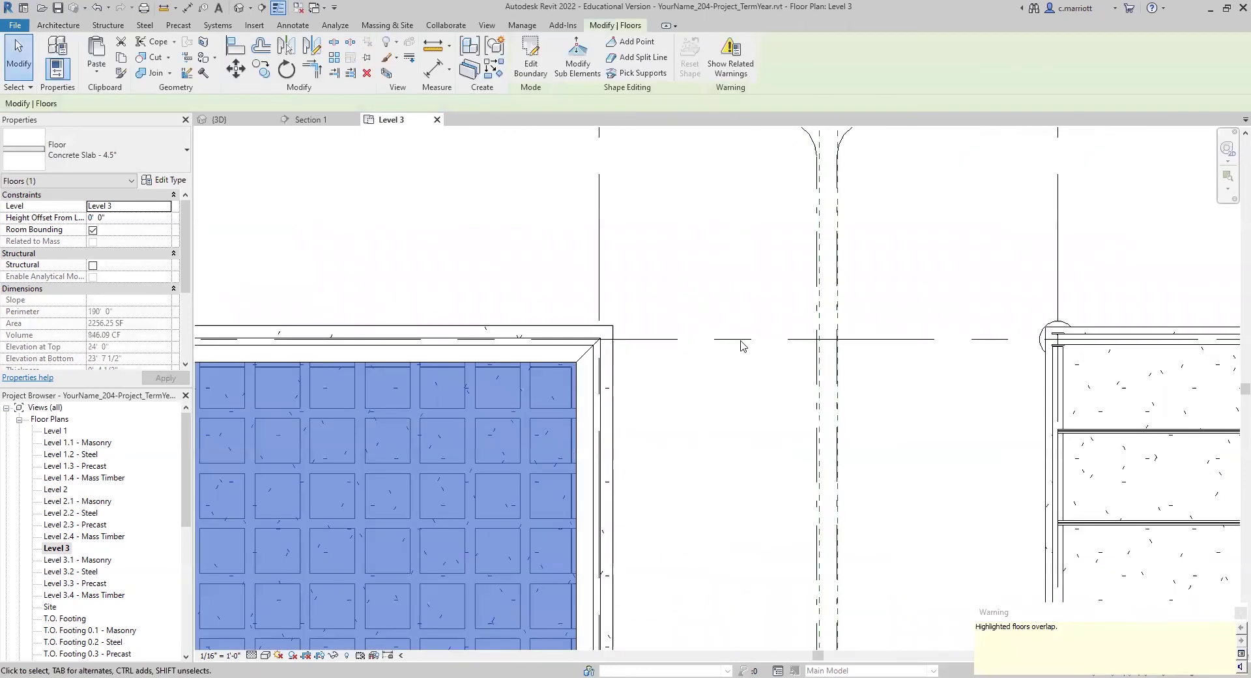
left_click(732, 441)
scroll(706, 438, "down", 5)
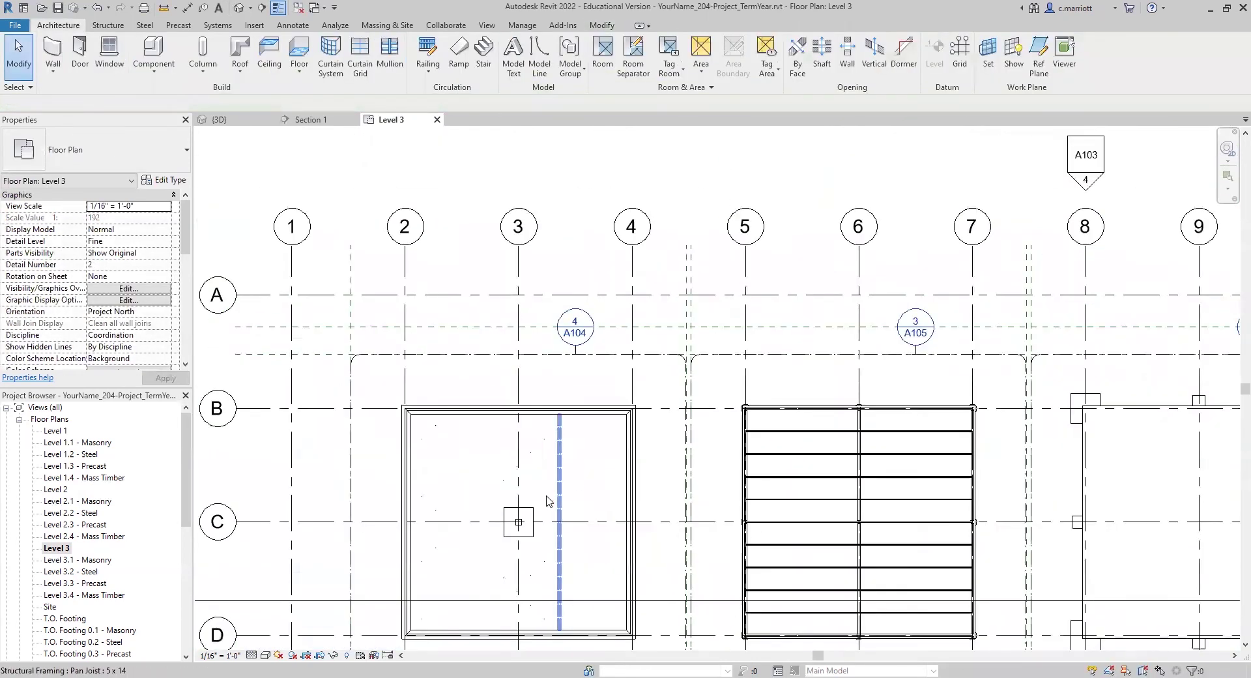
middle_click_drag(534, 501, 576, 360)
left_click(540, 443)
middle_click_drag(539, 464, 479, 523)
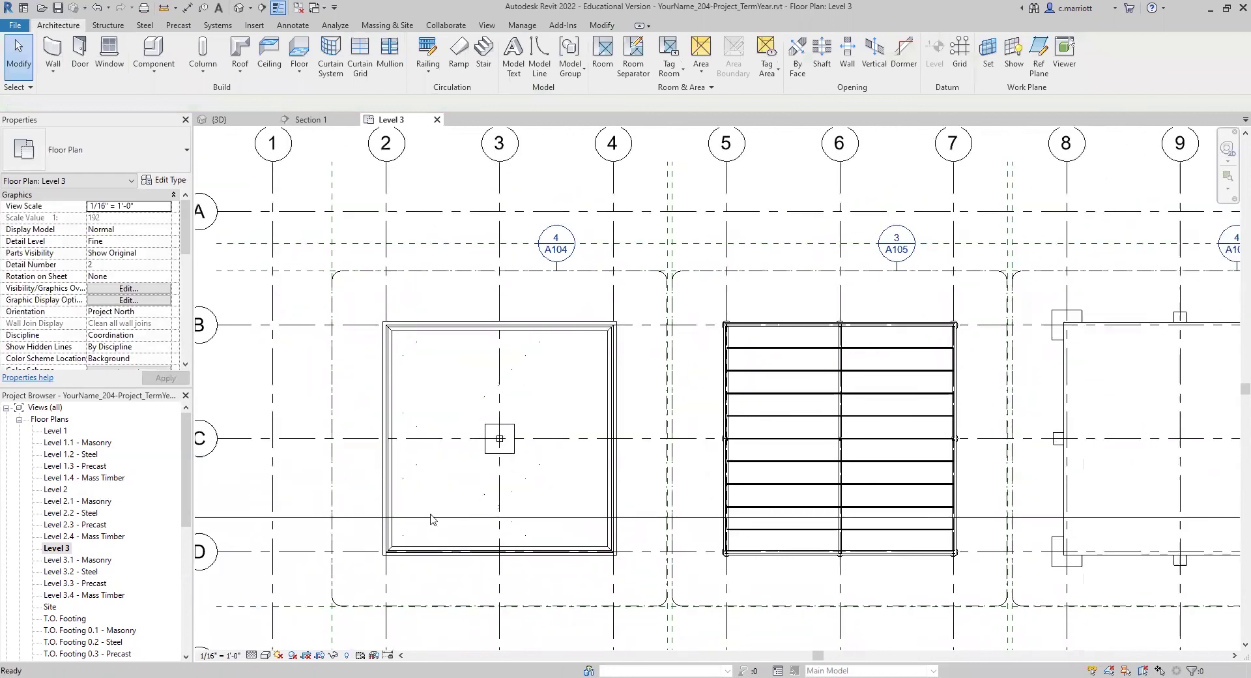
middle_click_drag(349, 500, 371, 445)
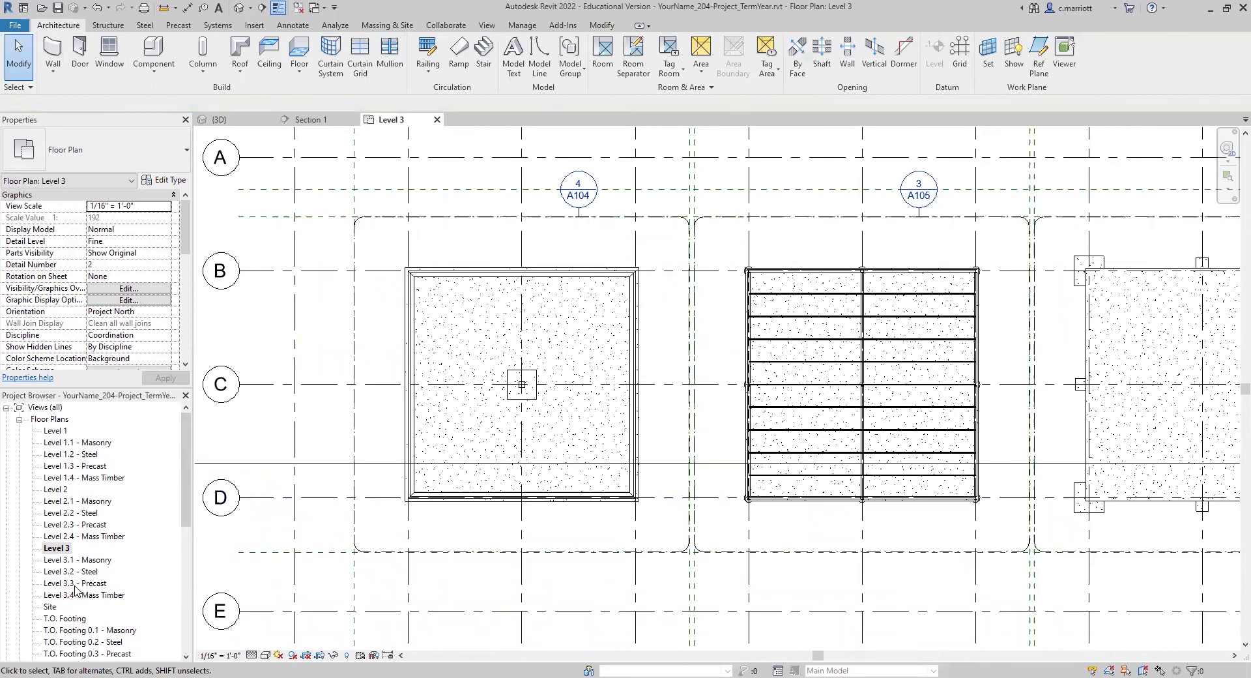
- Open Section 1 and examine how the 4.5" slab sits on the pan joists between the masonry walls
scroll(75, 588, "down", 2)
scroll(80, 571, "down", 5)
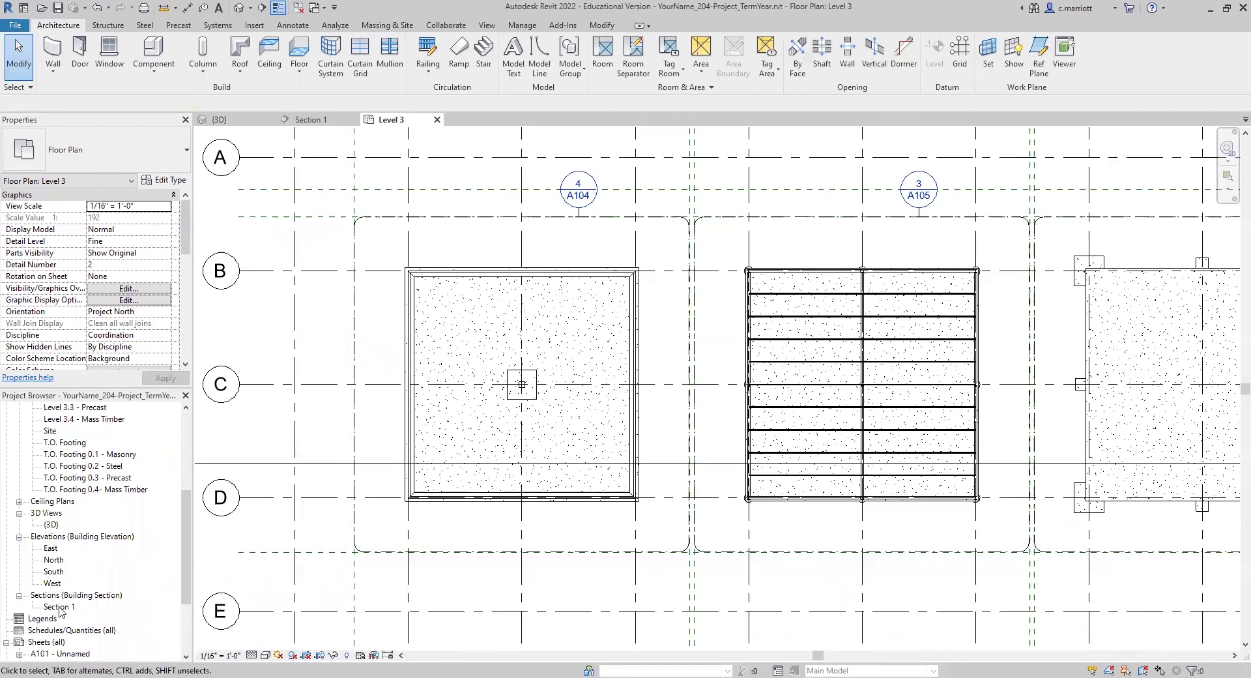
double_click(59, 607)
scroll(566, 411, "up", 5)
mouse_move(564, 410)
middle_mouse_down()
mouse_move(408, 482)
mouse_move(378, 481)
middle_mouse_up()
scroll(672, 465, "up", 1)
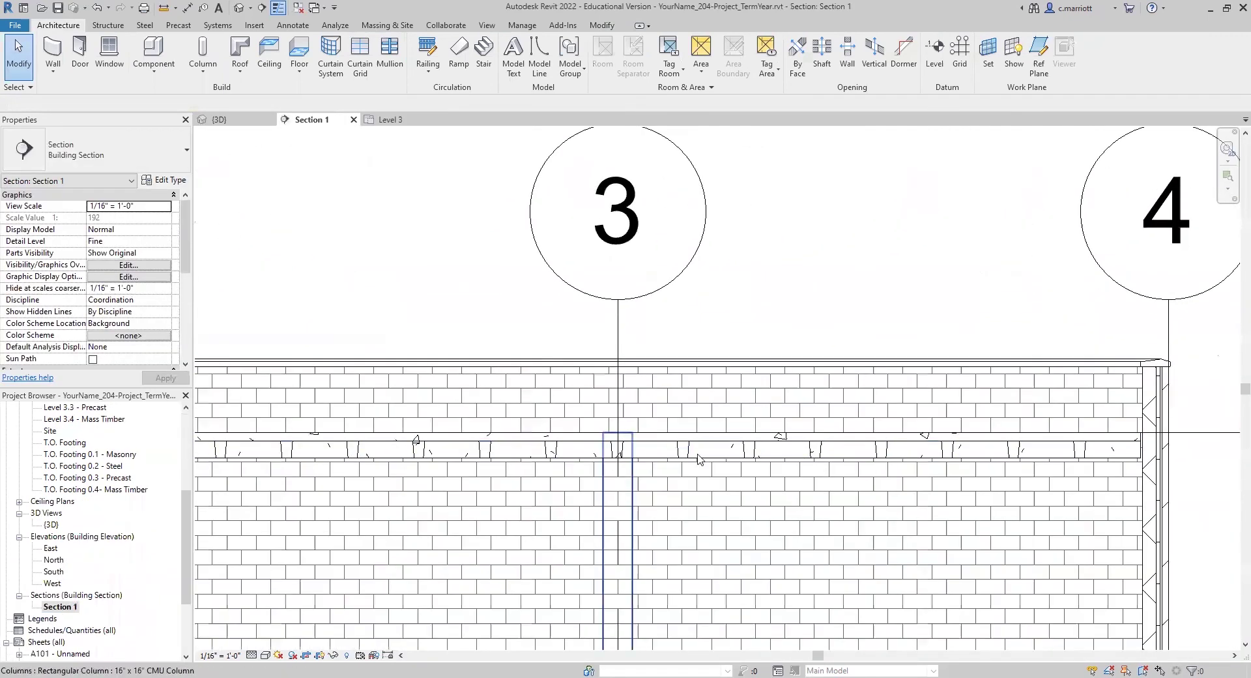
middle_click_drag(637, 466, 865, 460)
scroll(319, 465, "up", 3)
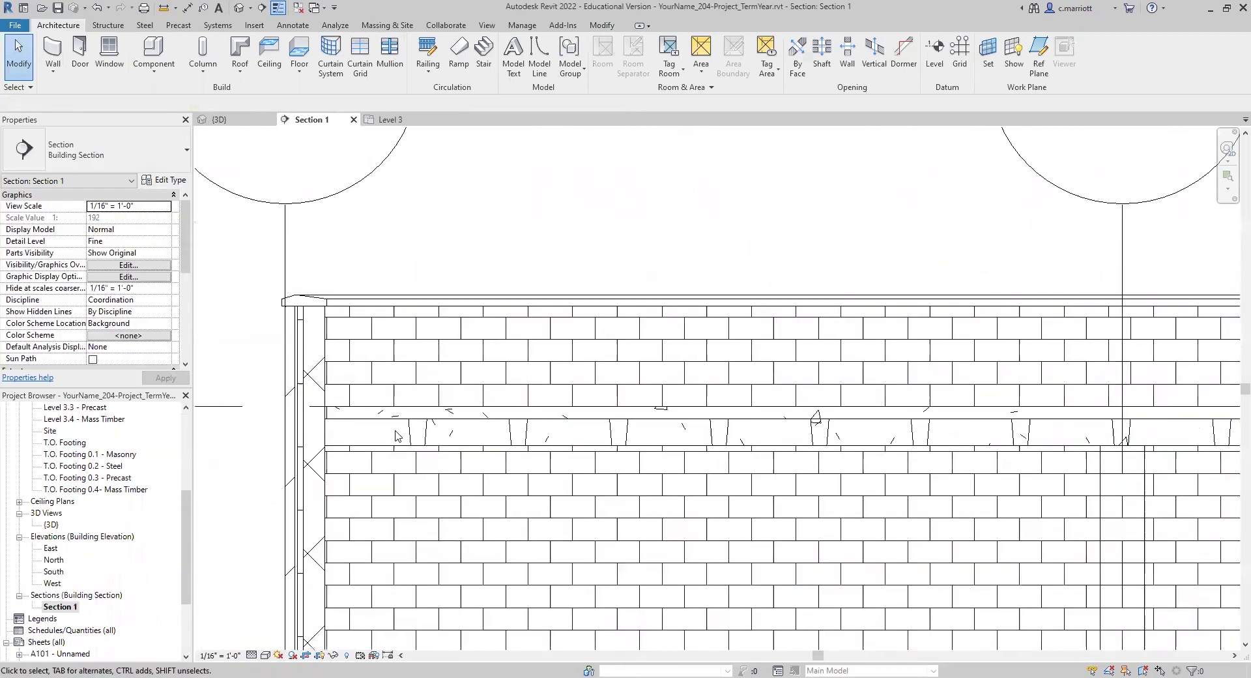
scroll(397, 435, "up", 1)
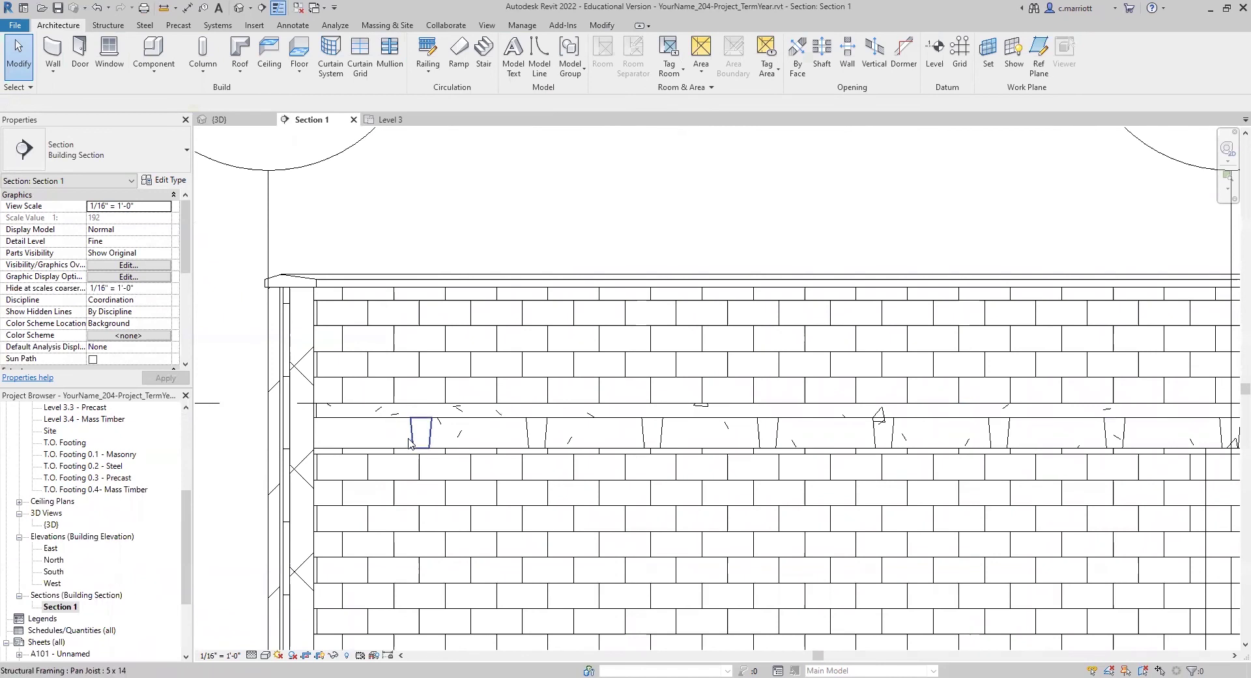
scroll(427, 433, "up", 2)
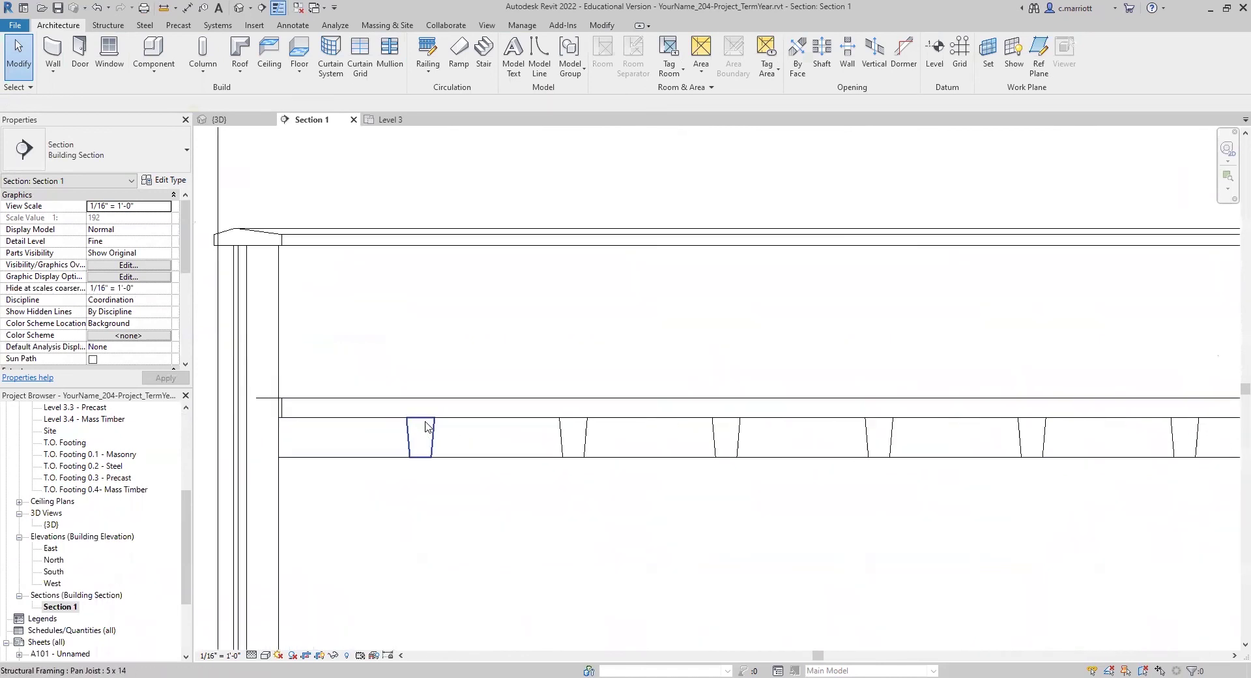
- Join the 4.5" slab with each pan joist cut in the masonry building's section
scroll(427, 425, "down", 2)
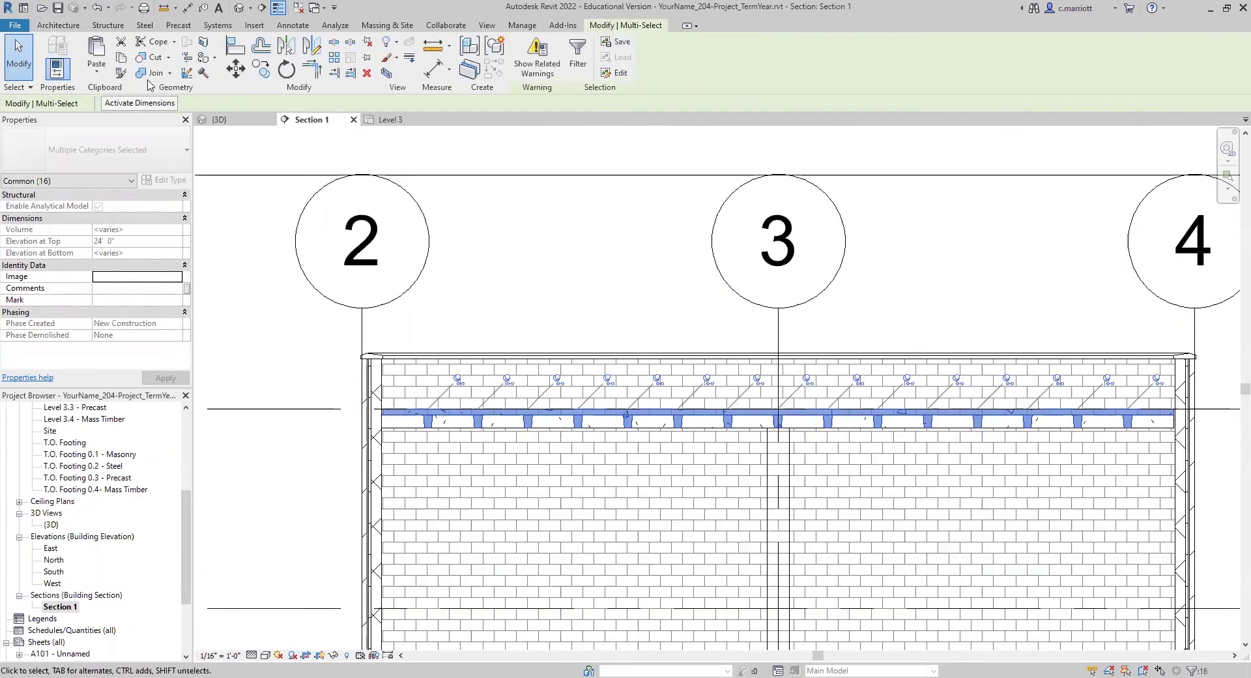
left_click(151, 73)
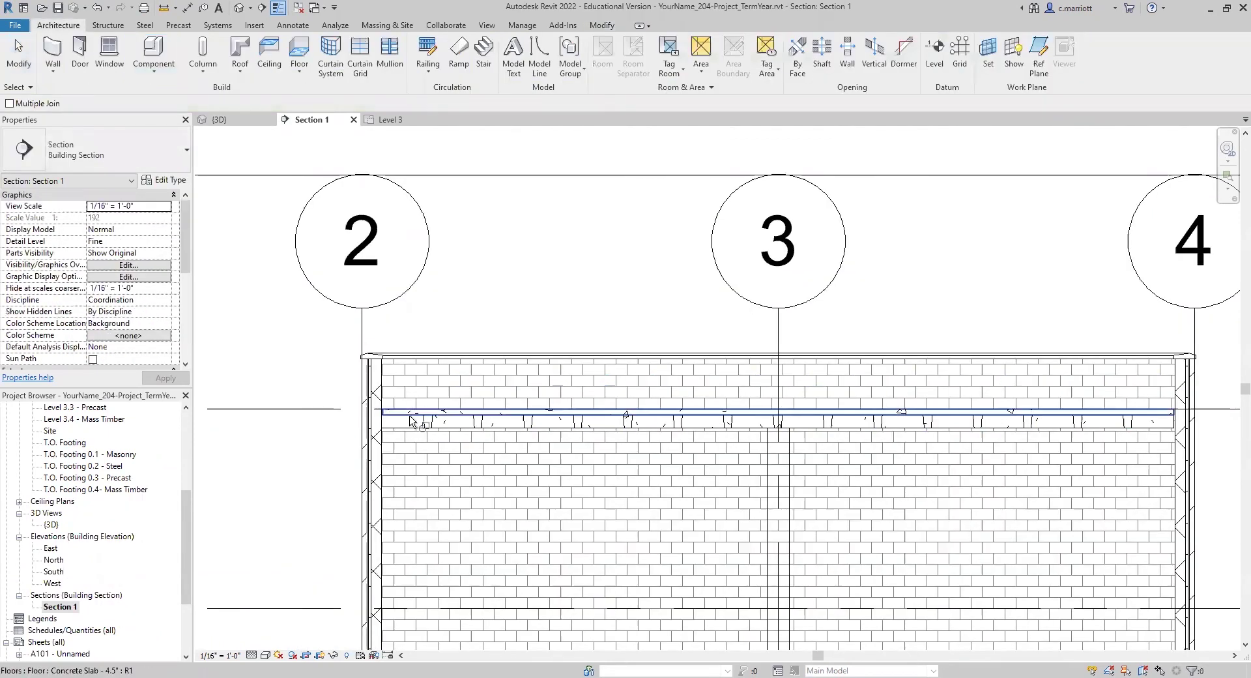
left_click(437, 430)
scroll(462, 434, "up", 3)
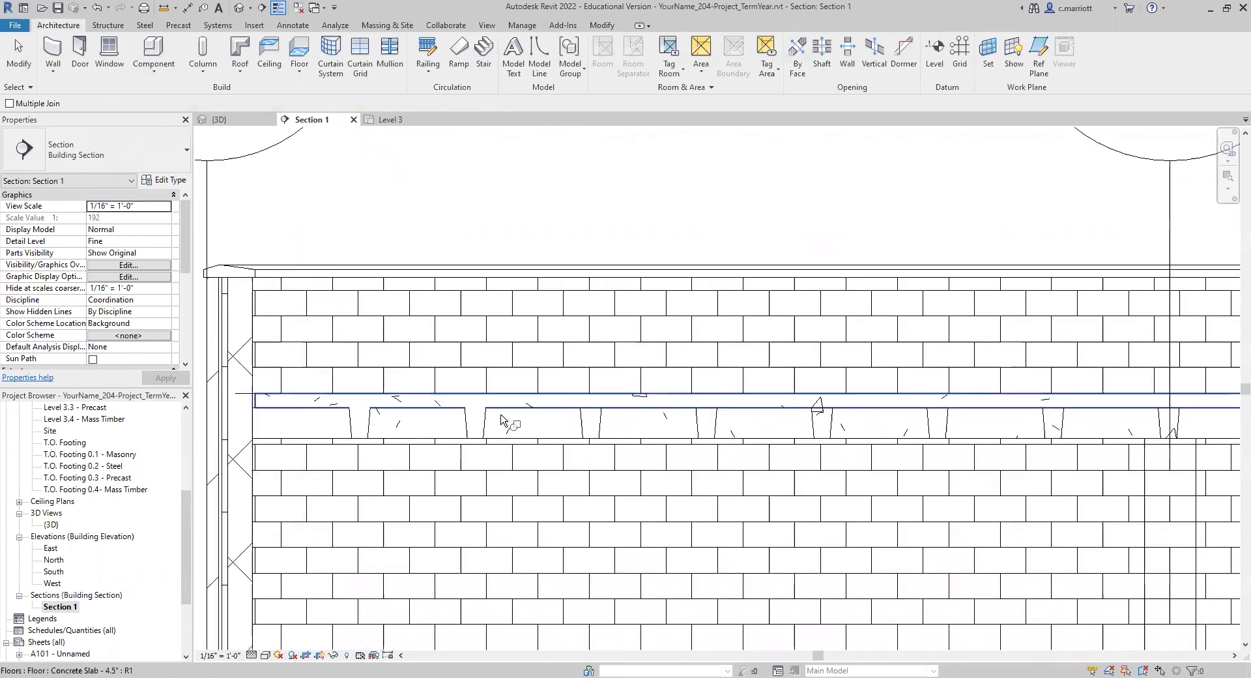
left_click(593, 423)
scroll(618, 416, "down", 2)
left_click(670, 422)
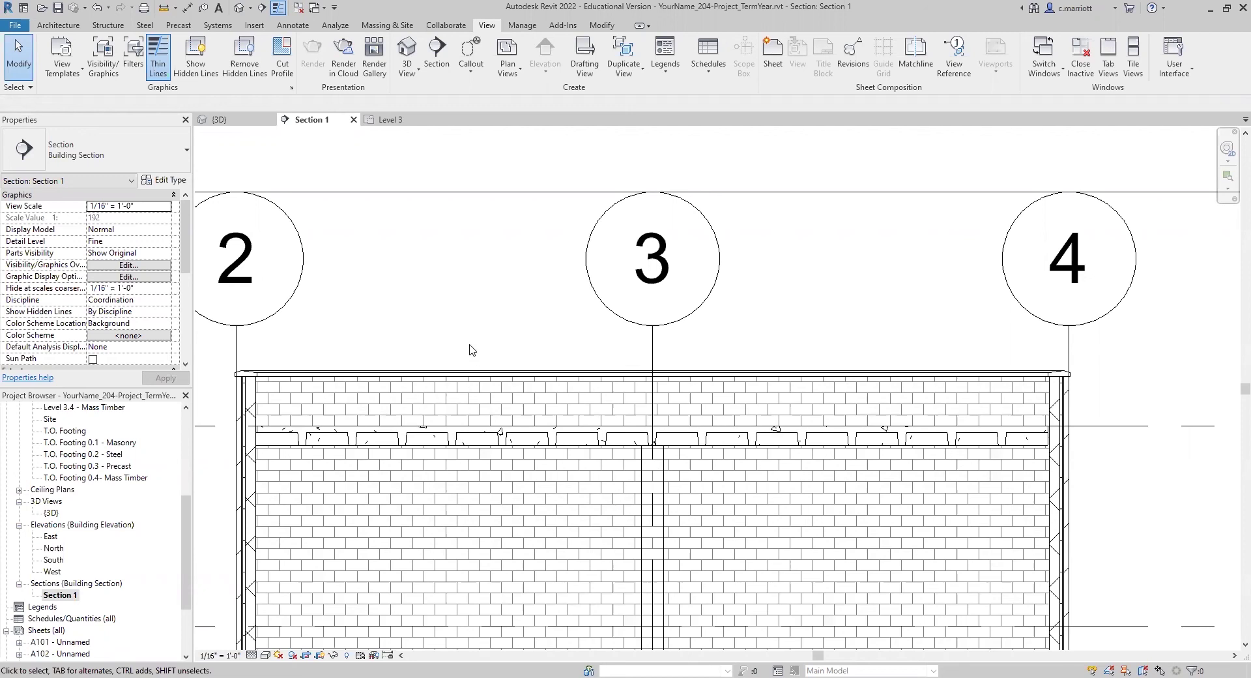
- Open the 3D view and orient it from below to inspect the underside of the masonry building
scroll(504, 330, "down", 2)
scroll(442, 354, "up", 1)
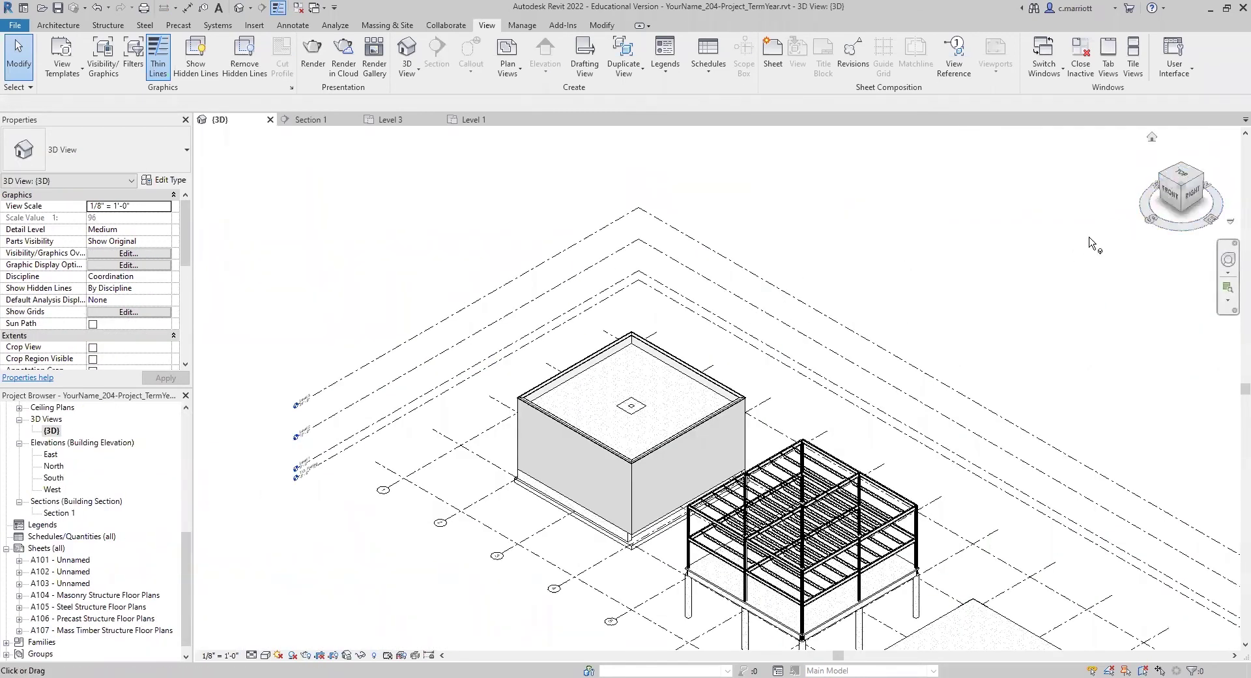
left_click(1163, 178)
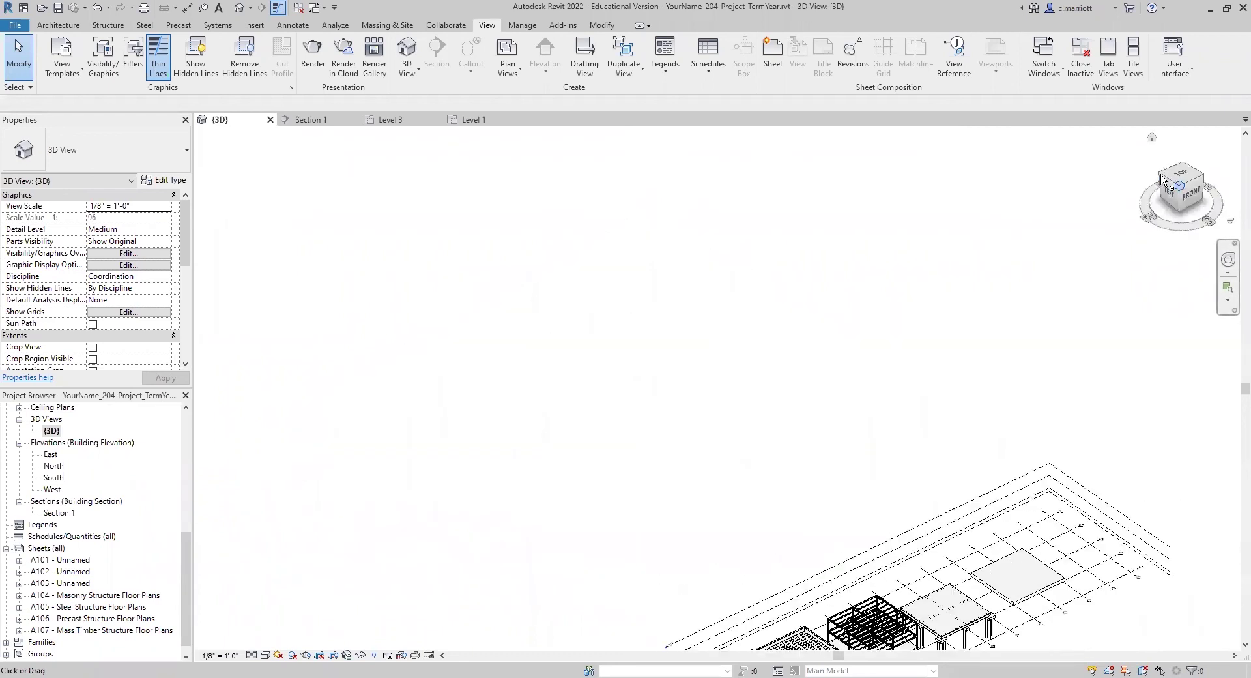
left_click(1180, 217)
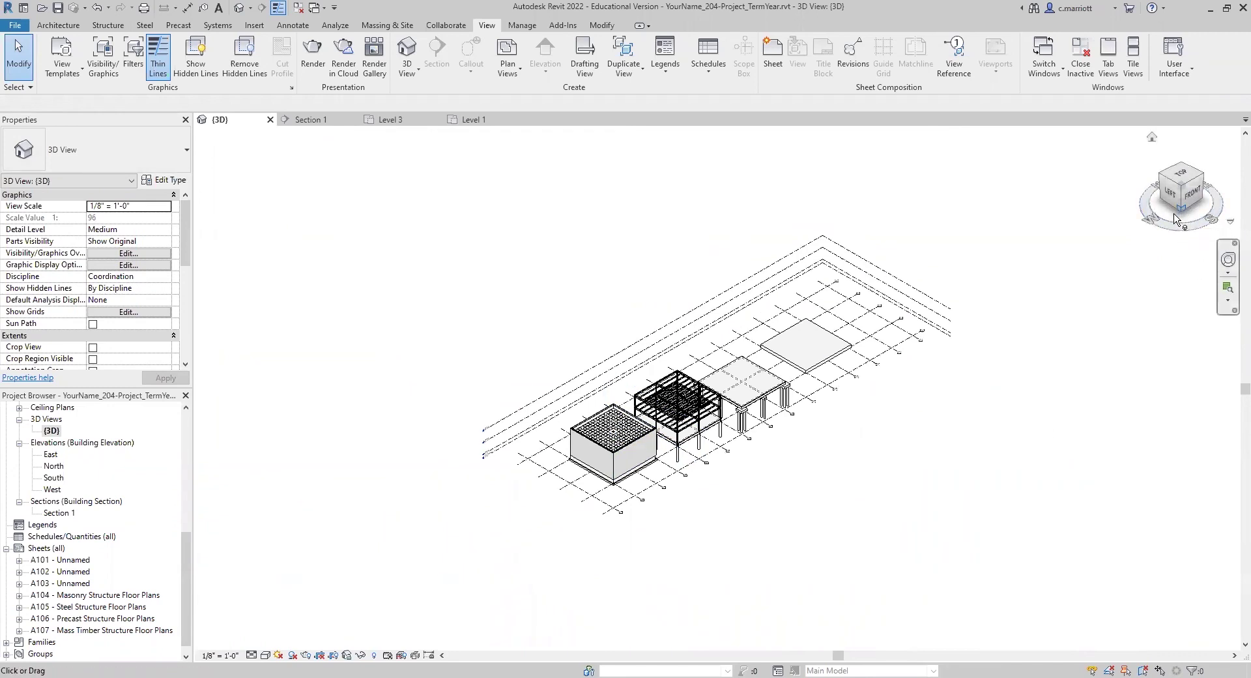
scroll(572, 406, "up", 1)
middle_click_drag(572, 406, 572, 552)
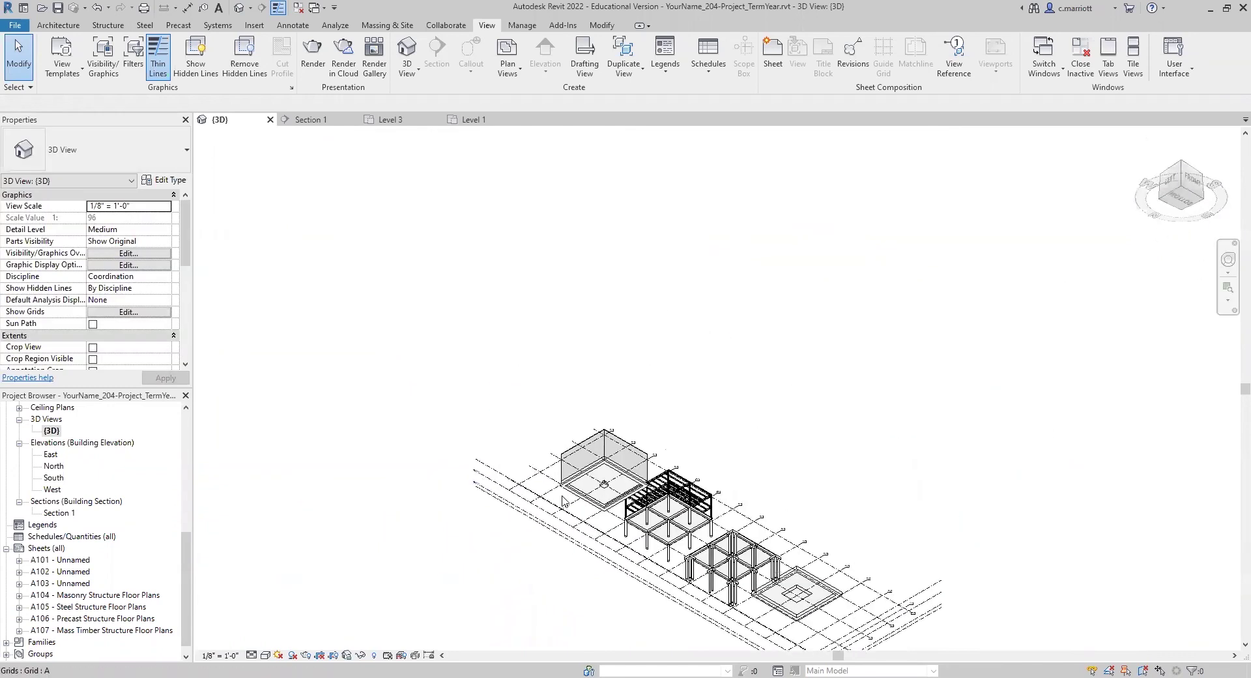
scroll(594, 470, "up", 1)
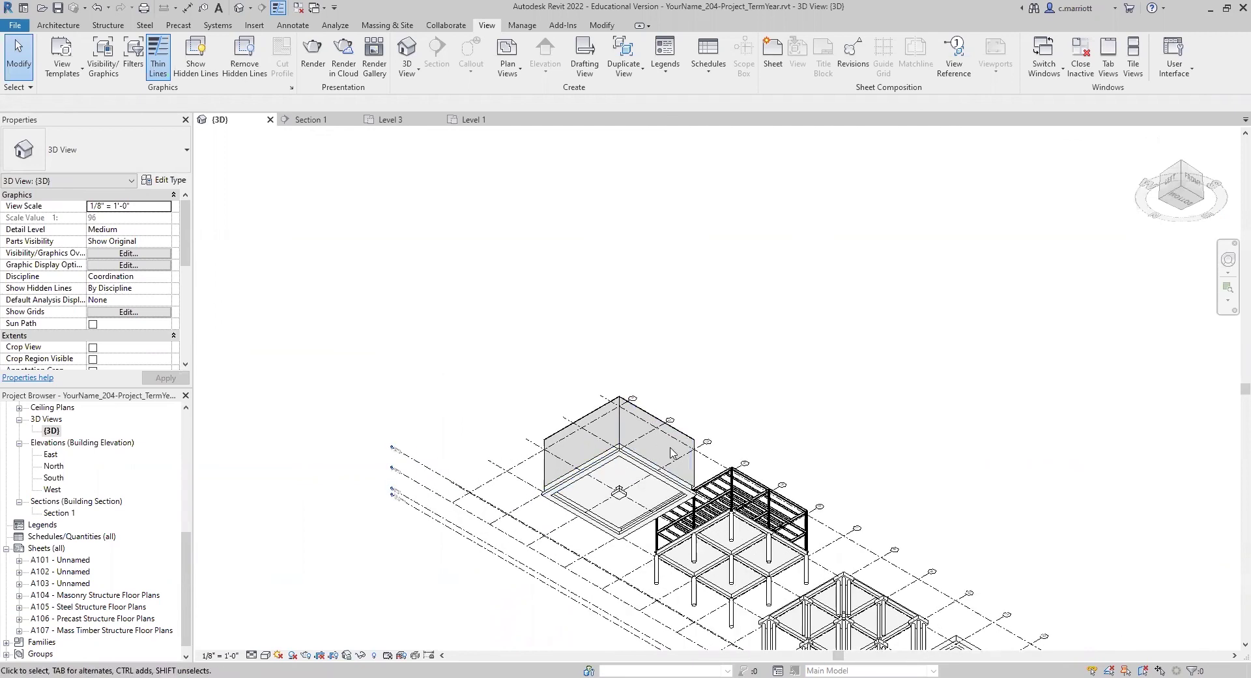
- Hide the two Exterior - Brick on CMU walls facing the underside view and examine the two-way pan joists from below
scroll(671, 439, "up", 2)
scroll(671, 440, "up", 2)
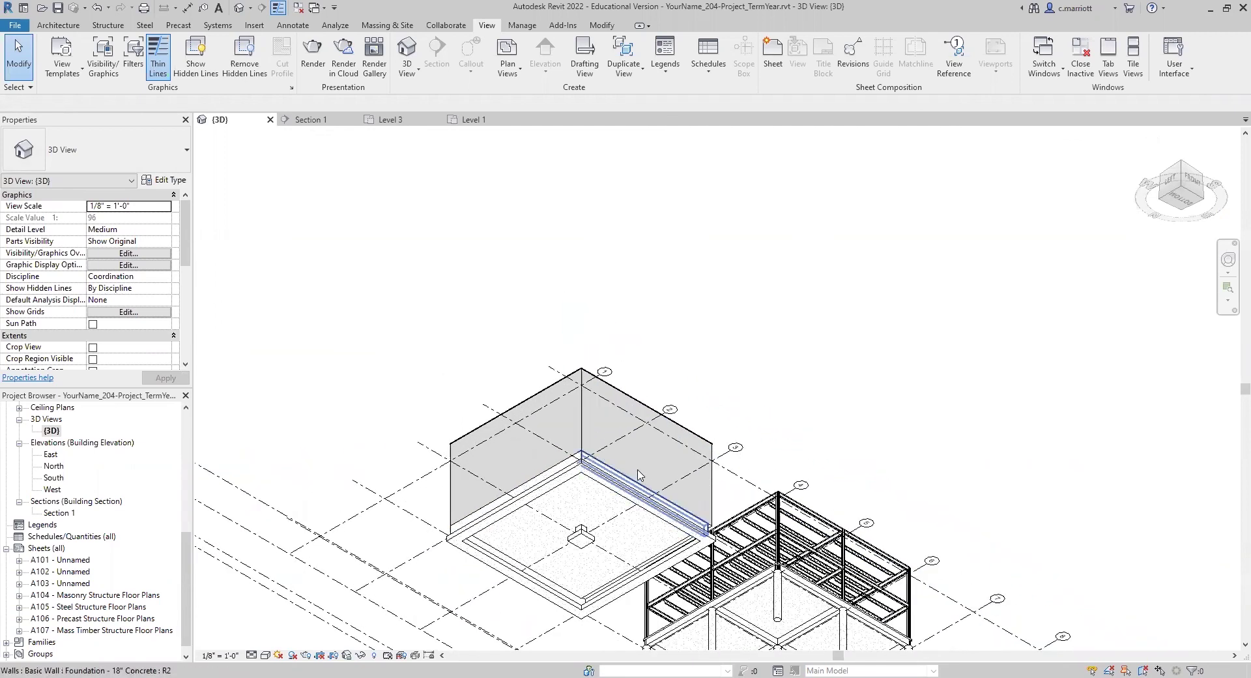
left_click(627, 476)
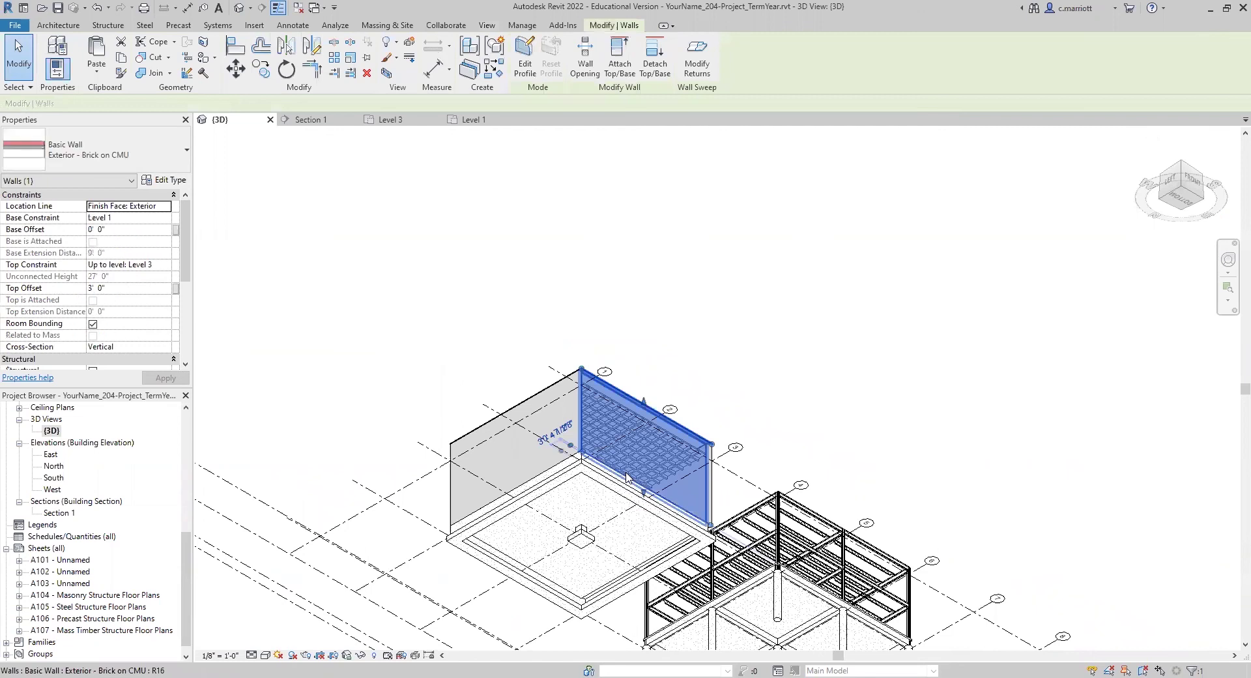
left_click(536, 479, "ctrl")
right_click(534, 481)
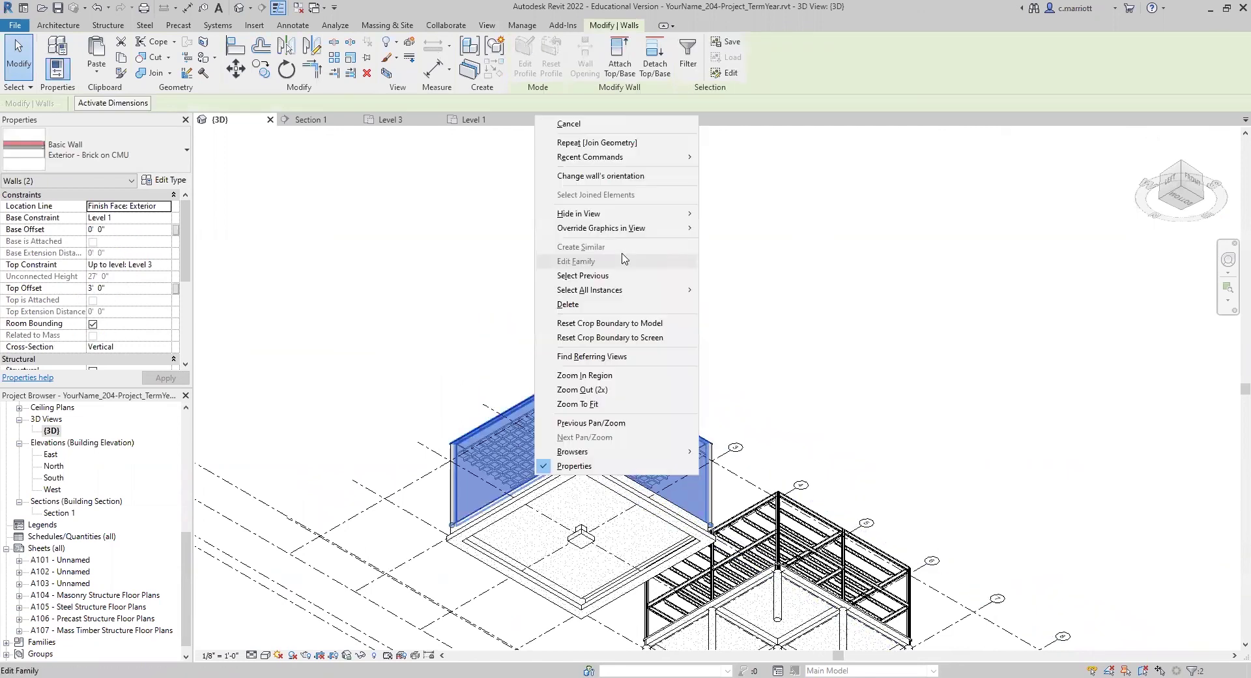
left_click(720, 215)
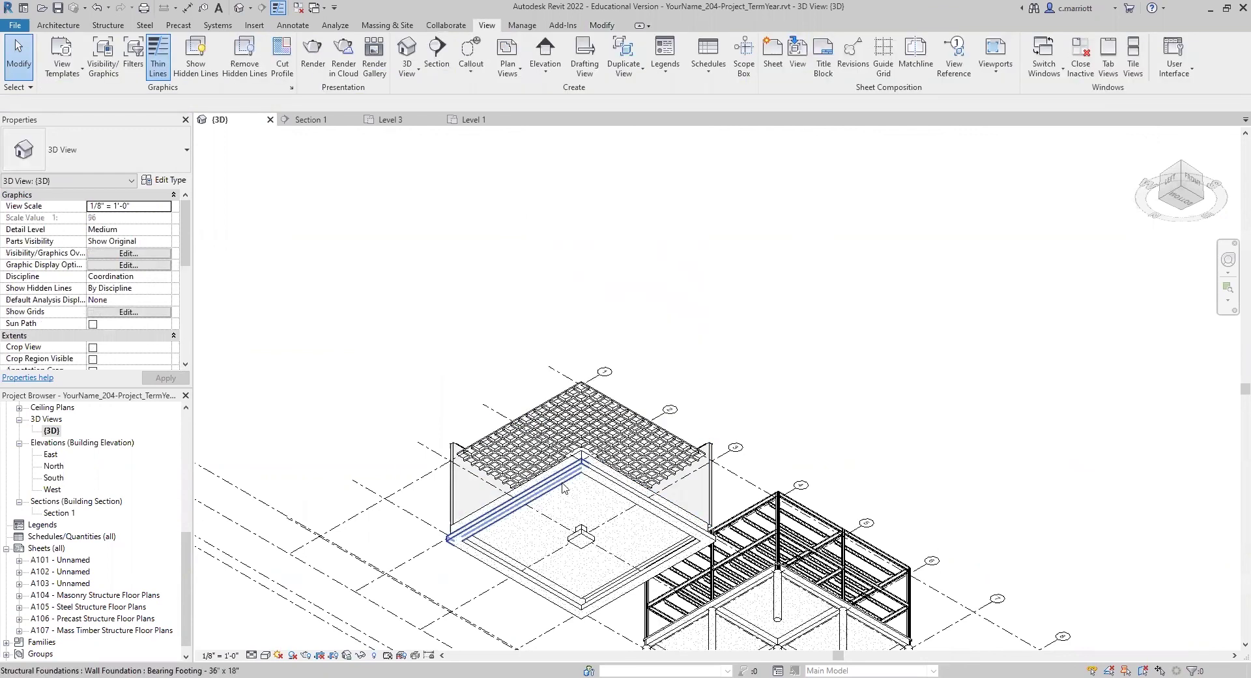
scroll(597, 464, "up", 1)
scroll(609, 503, "up", 2)
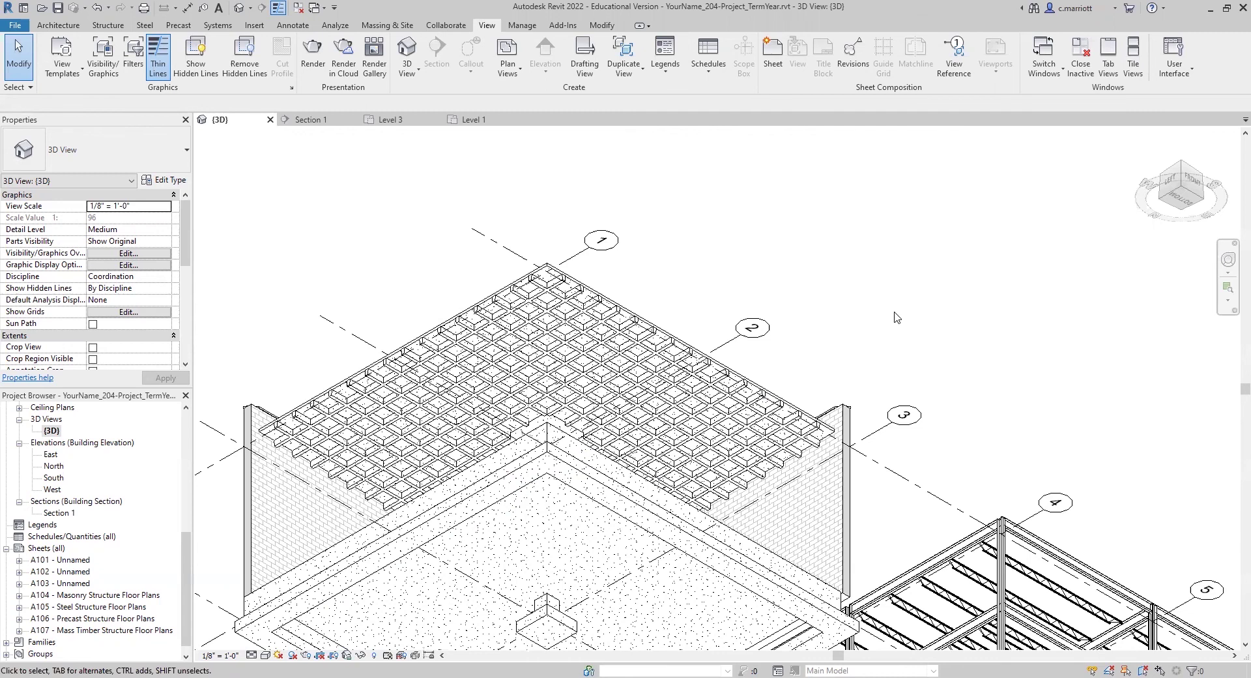
- Undo the hiding of the two brick walls and reorient the 3D view to show the masonry building from above
right_click(901, 290)
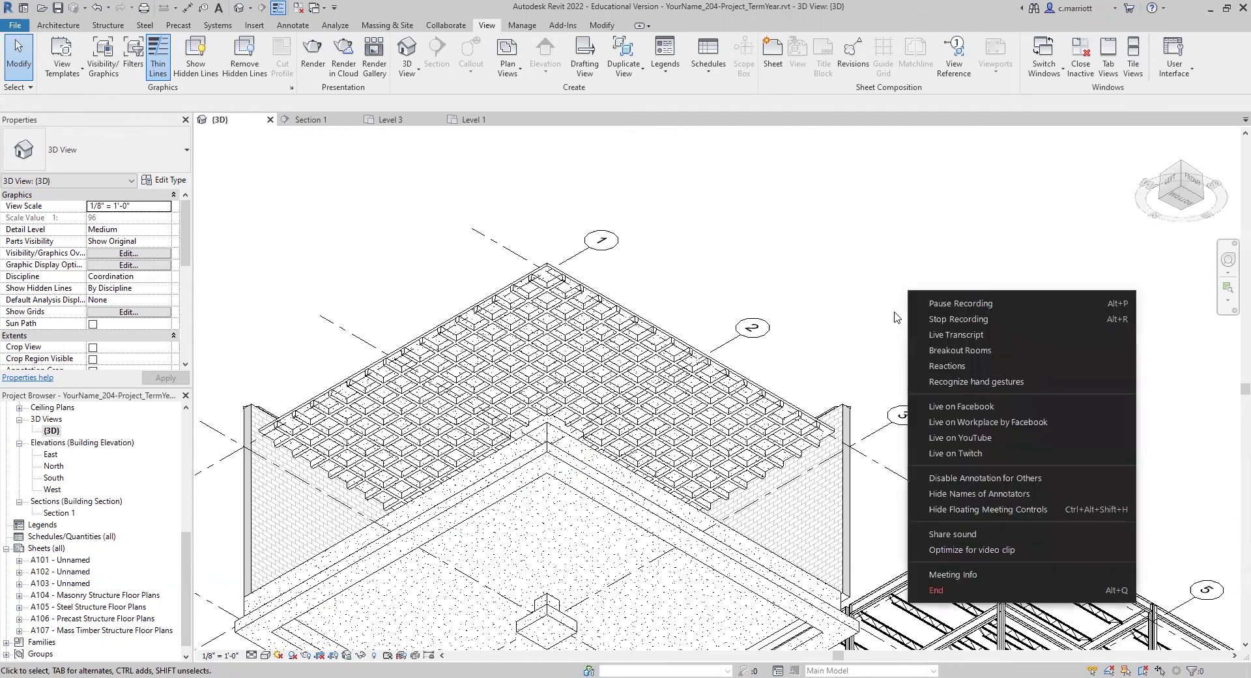
left_click(906, 408)
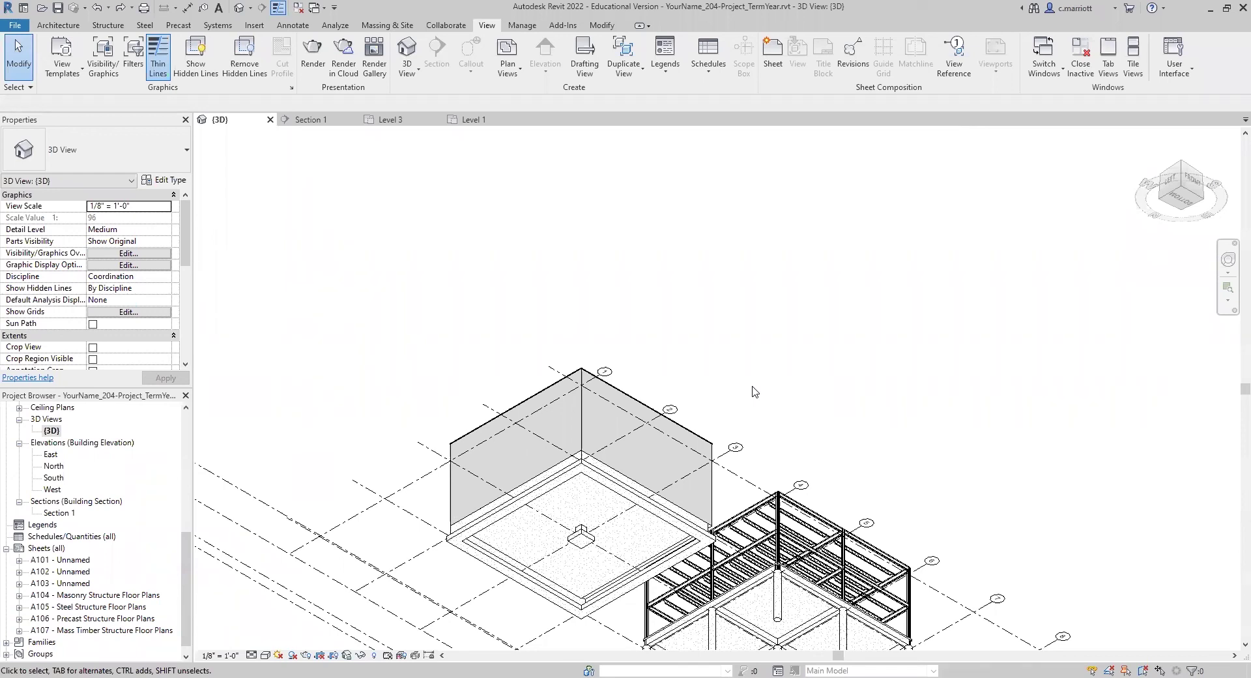
left_click(1182, 168)
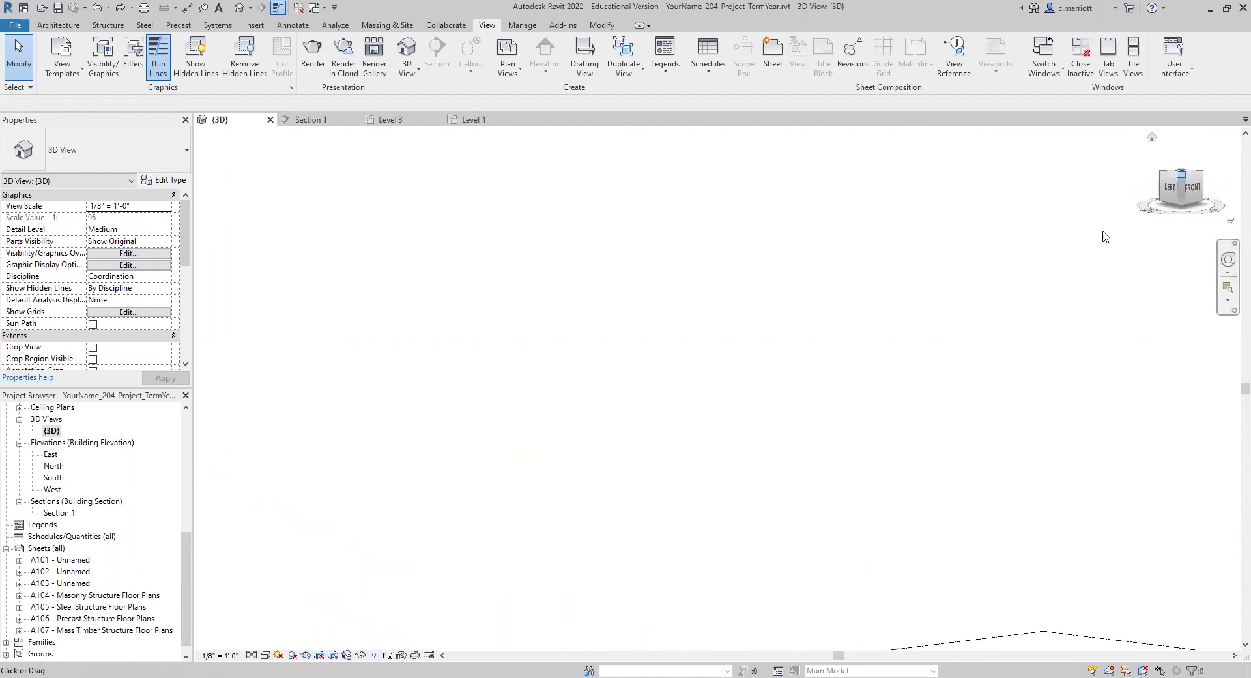
scroll(630, 445, "up", 2)
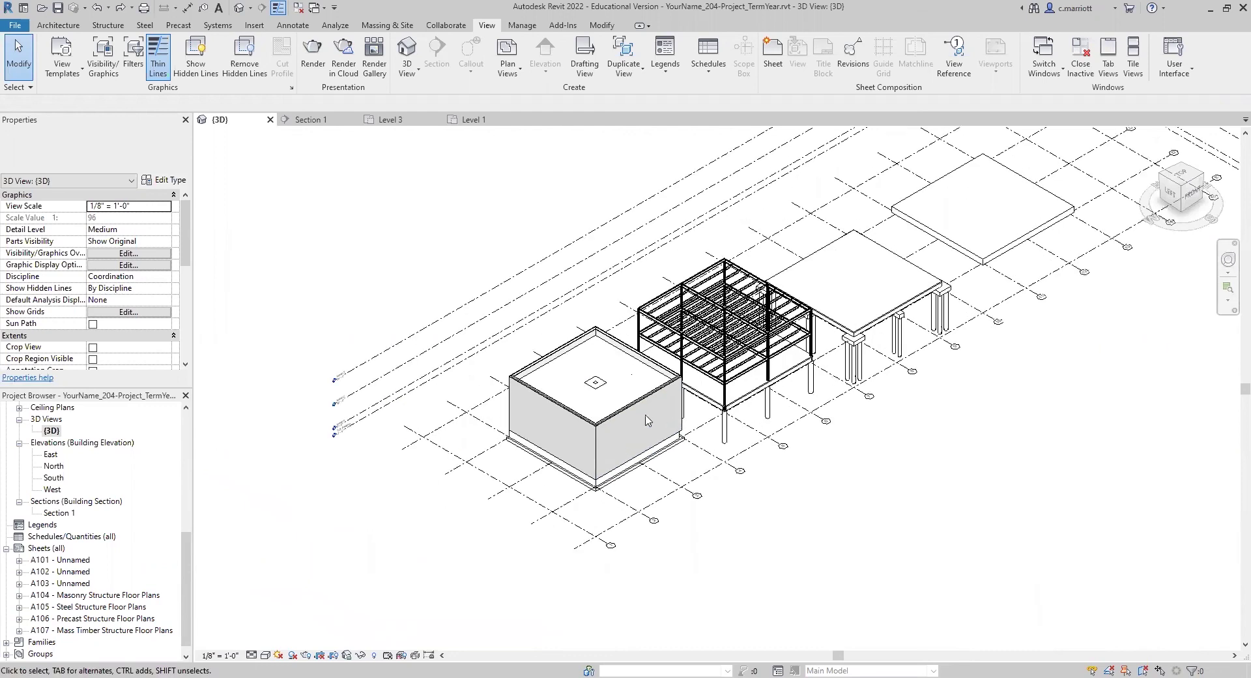
middle_click_drag(524, 501, 585, 553)
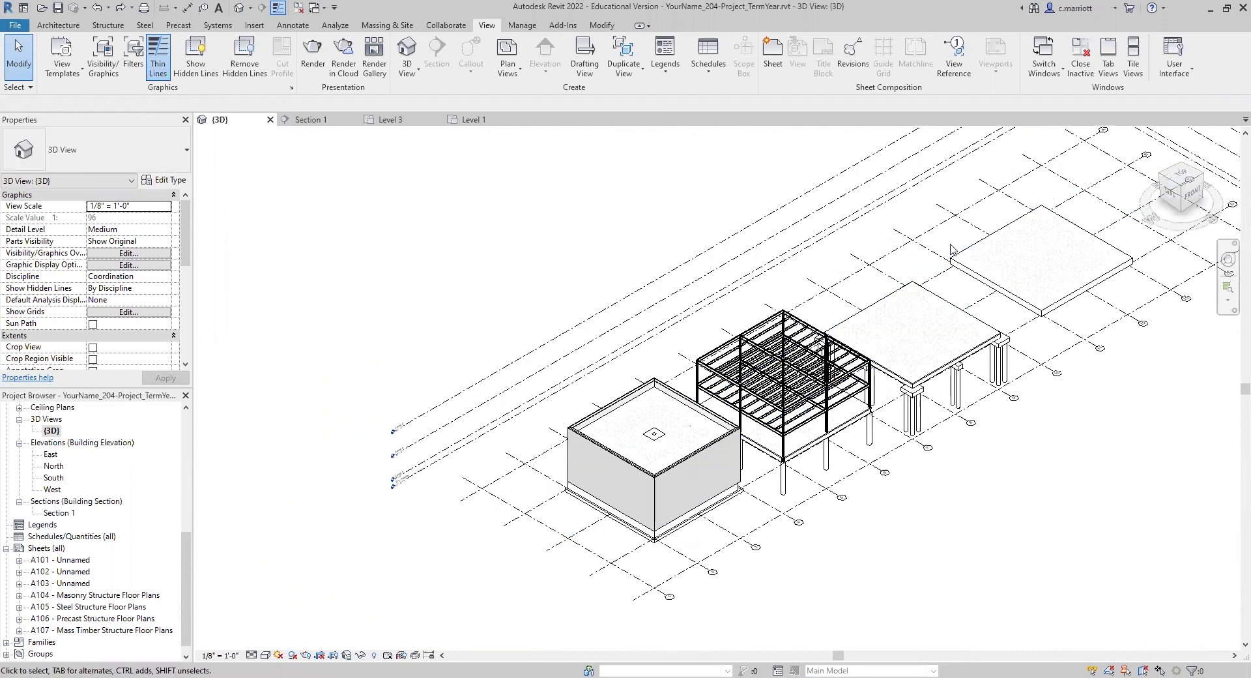